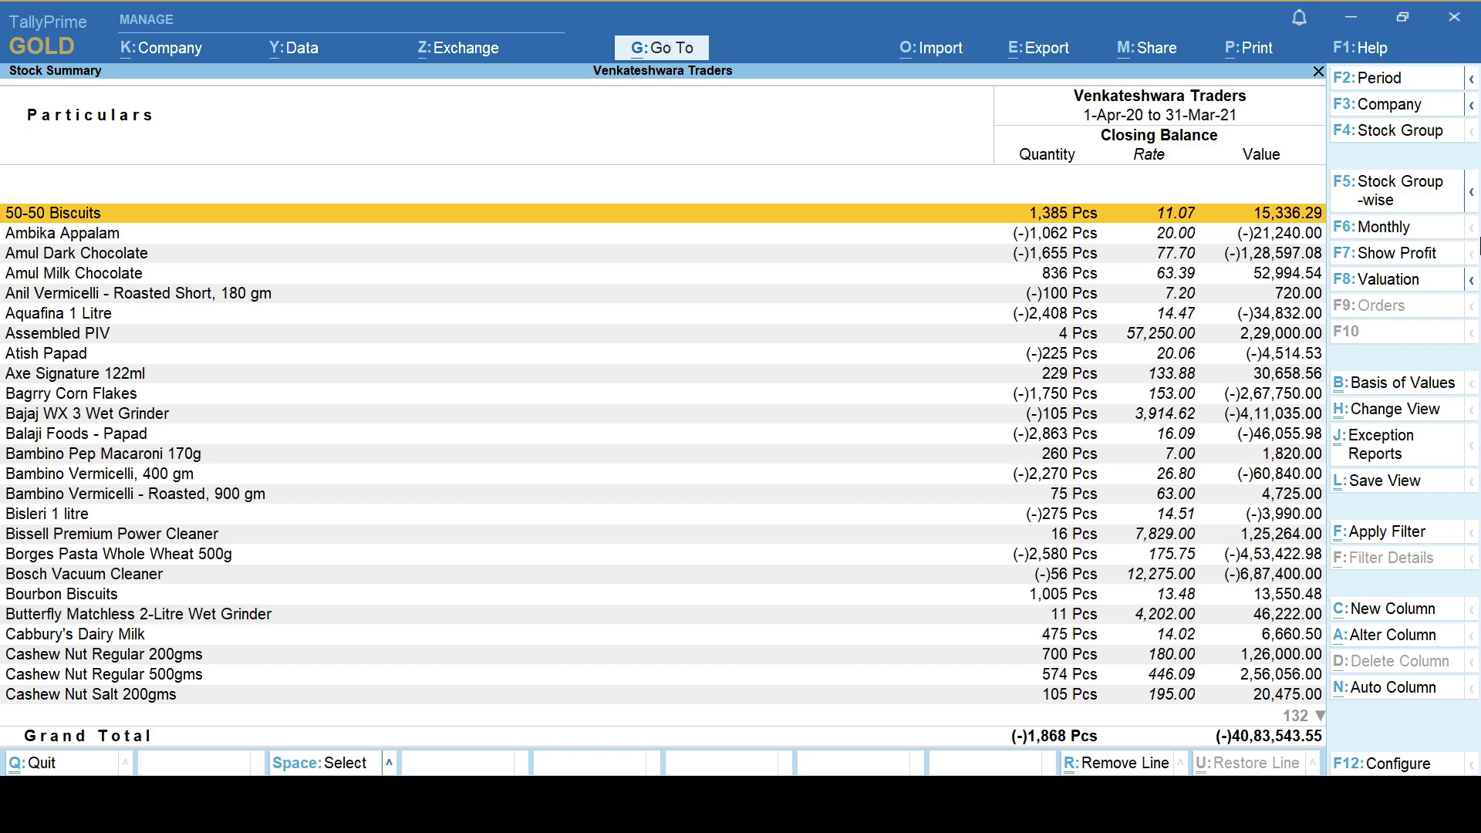
Open the list of GST reports within the statutory reports
{"action": "key", "text": "ctrl+Return"}
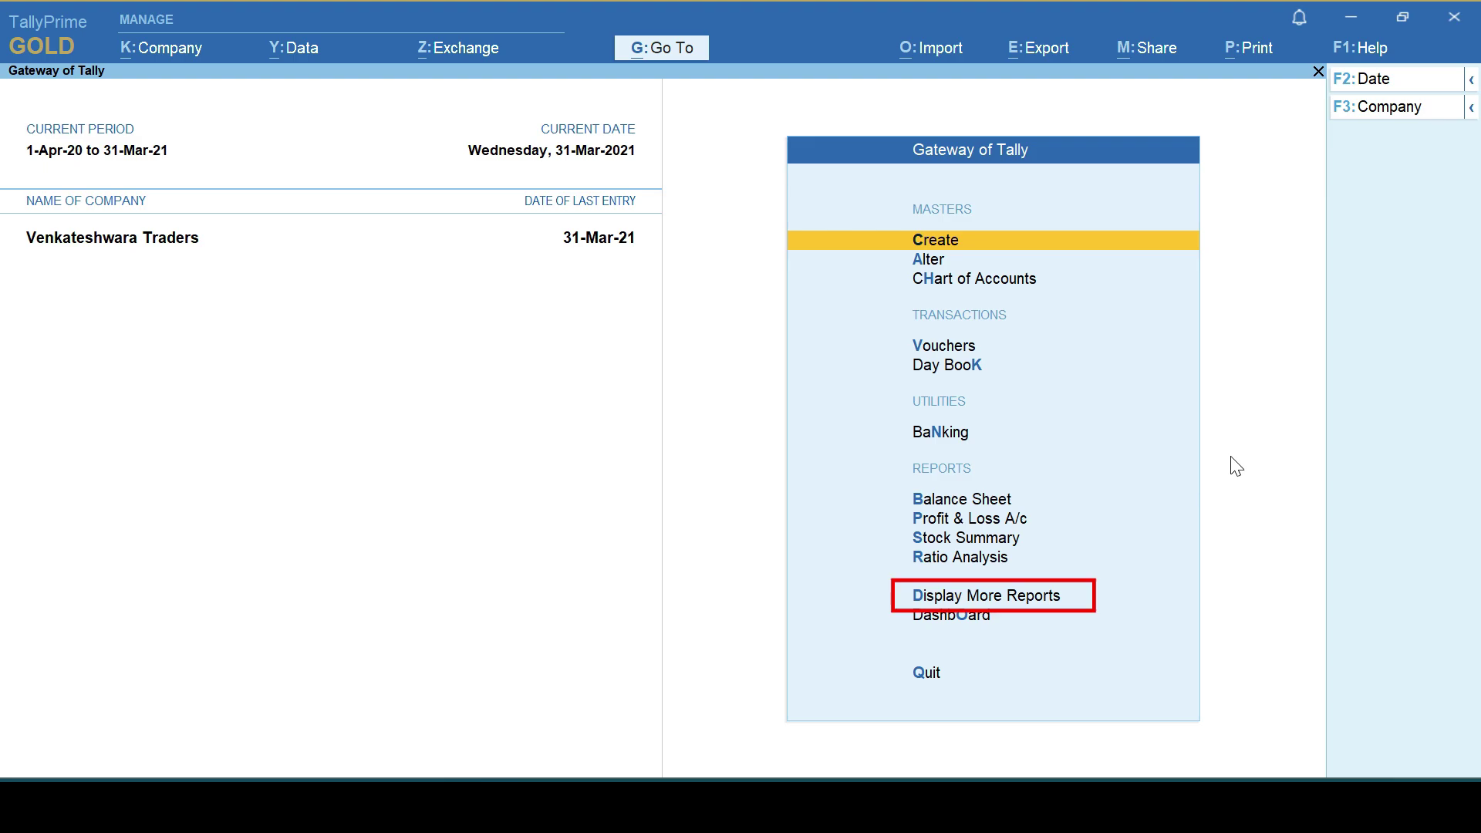
{"action": "key", "text": "d"}
{"action": "key", "text": "Up"}
{"action": "key", "text": "Up"}
{"action": "key", "text": "Up"}
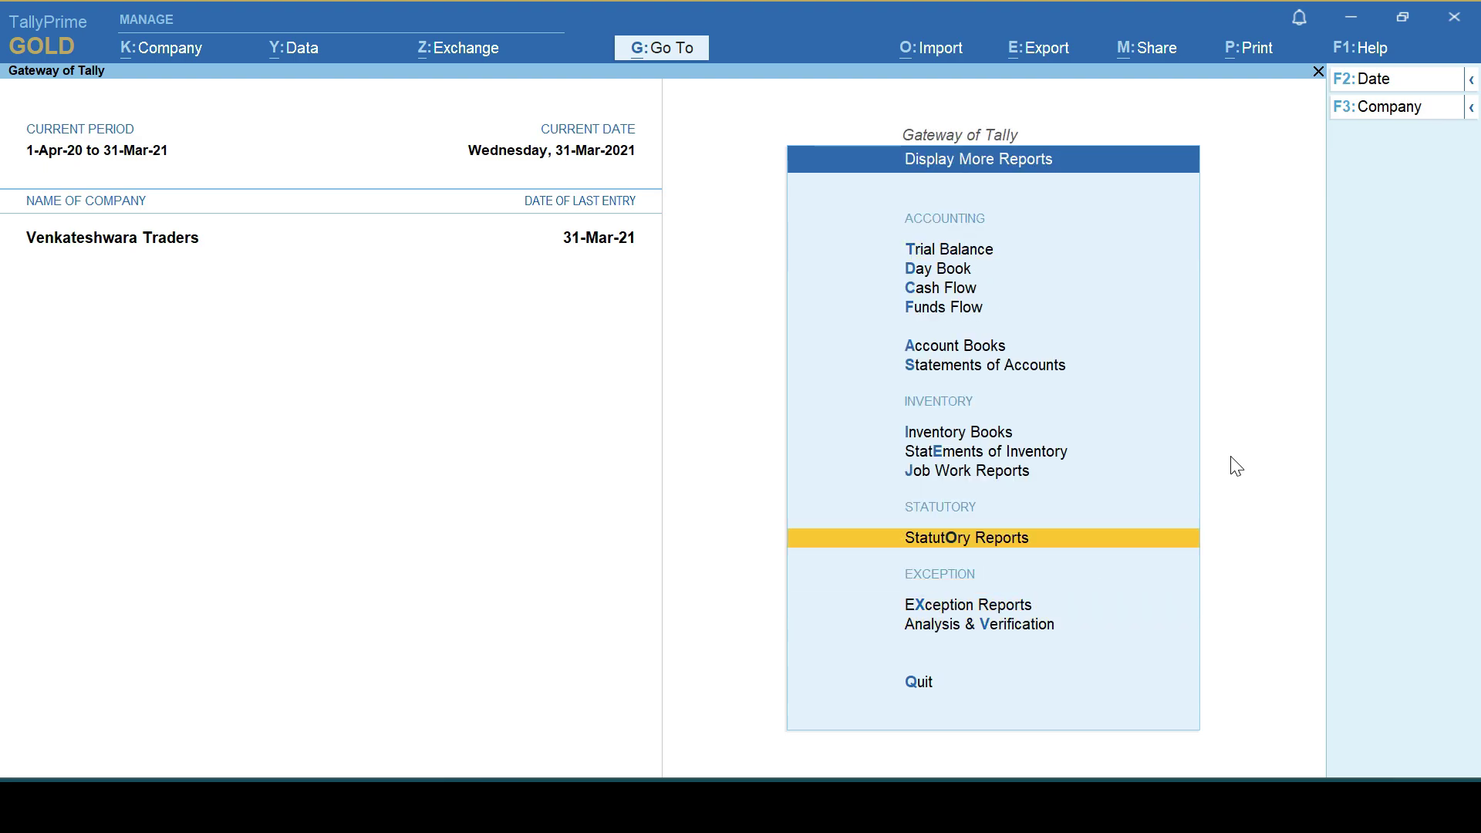
{"action": "key", "text": "Return"}
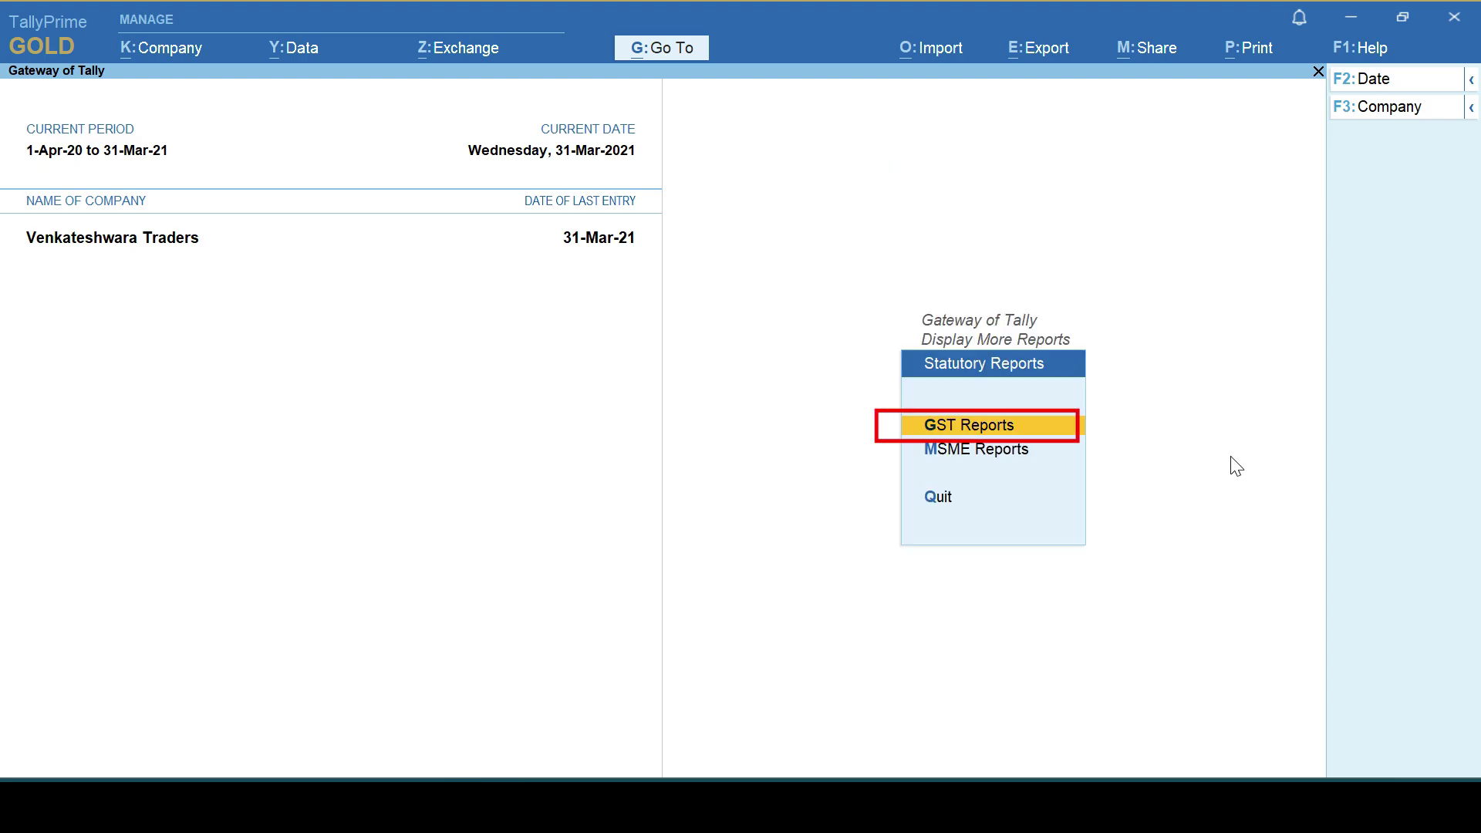
{"action": "key", "text": "Return"}
Open GST Rate Setup from the GST utilities
{"action": "key", "text": "Up"}
{"action": "key", "text": "Up"}
{"action": "key", "text": "Up"}
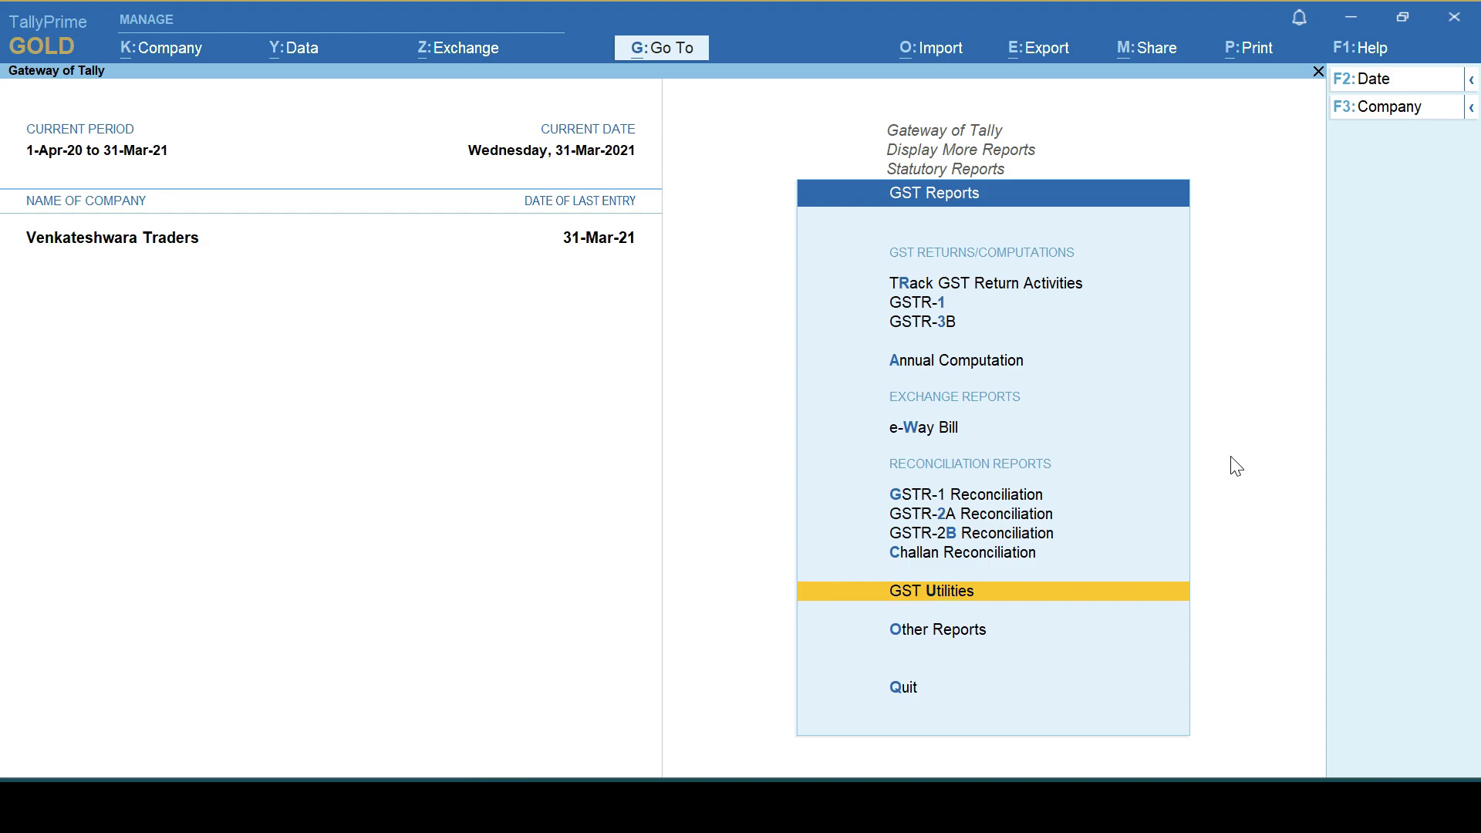
{"action": "key", "text": "Return"}
{"action": "key", "text": "Down"}
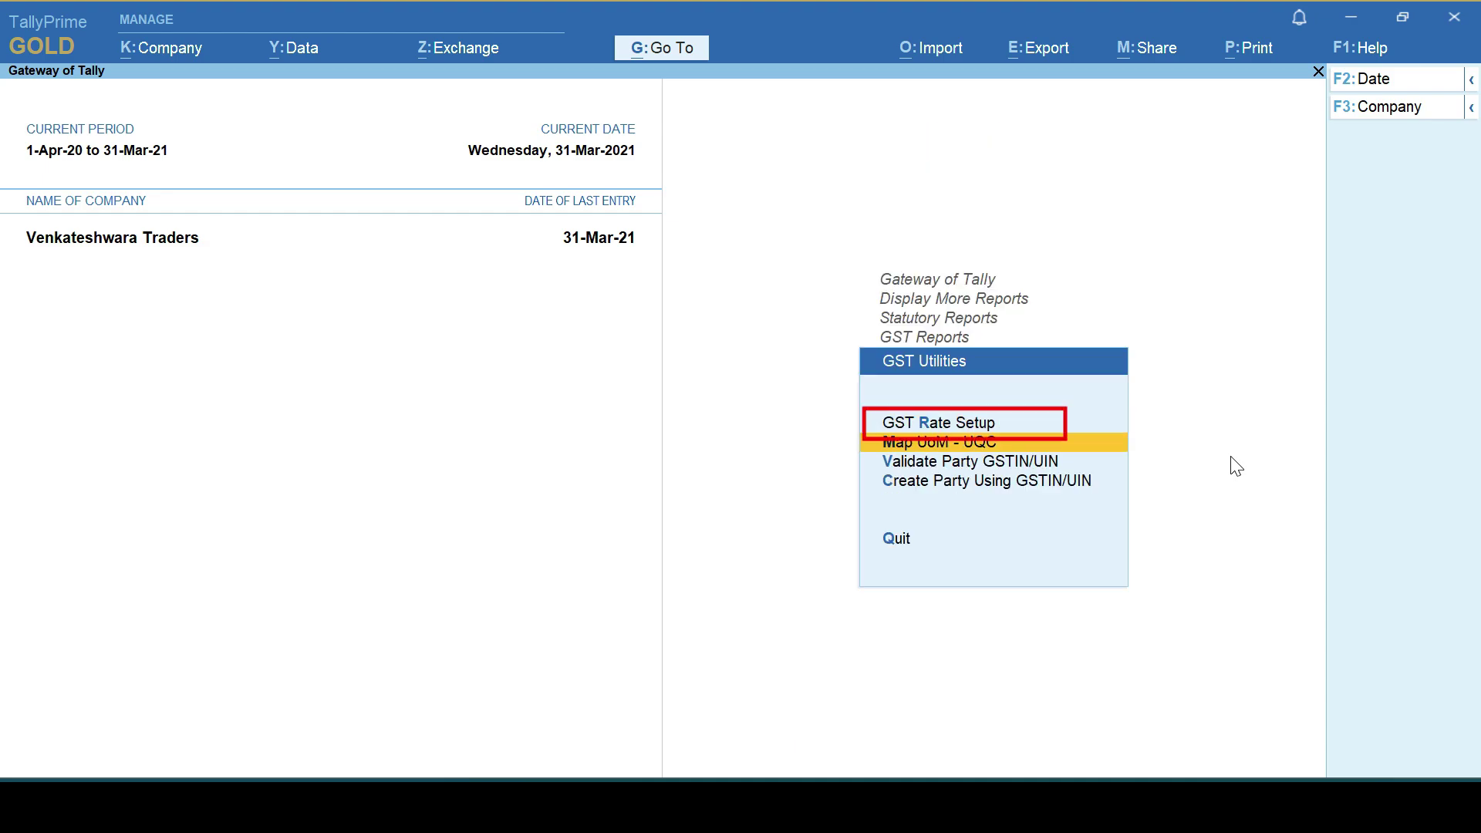
{"action": "key", "text": "Up"}
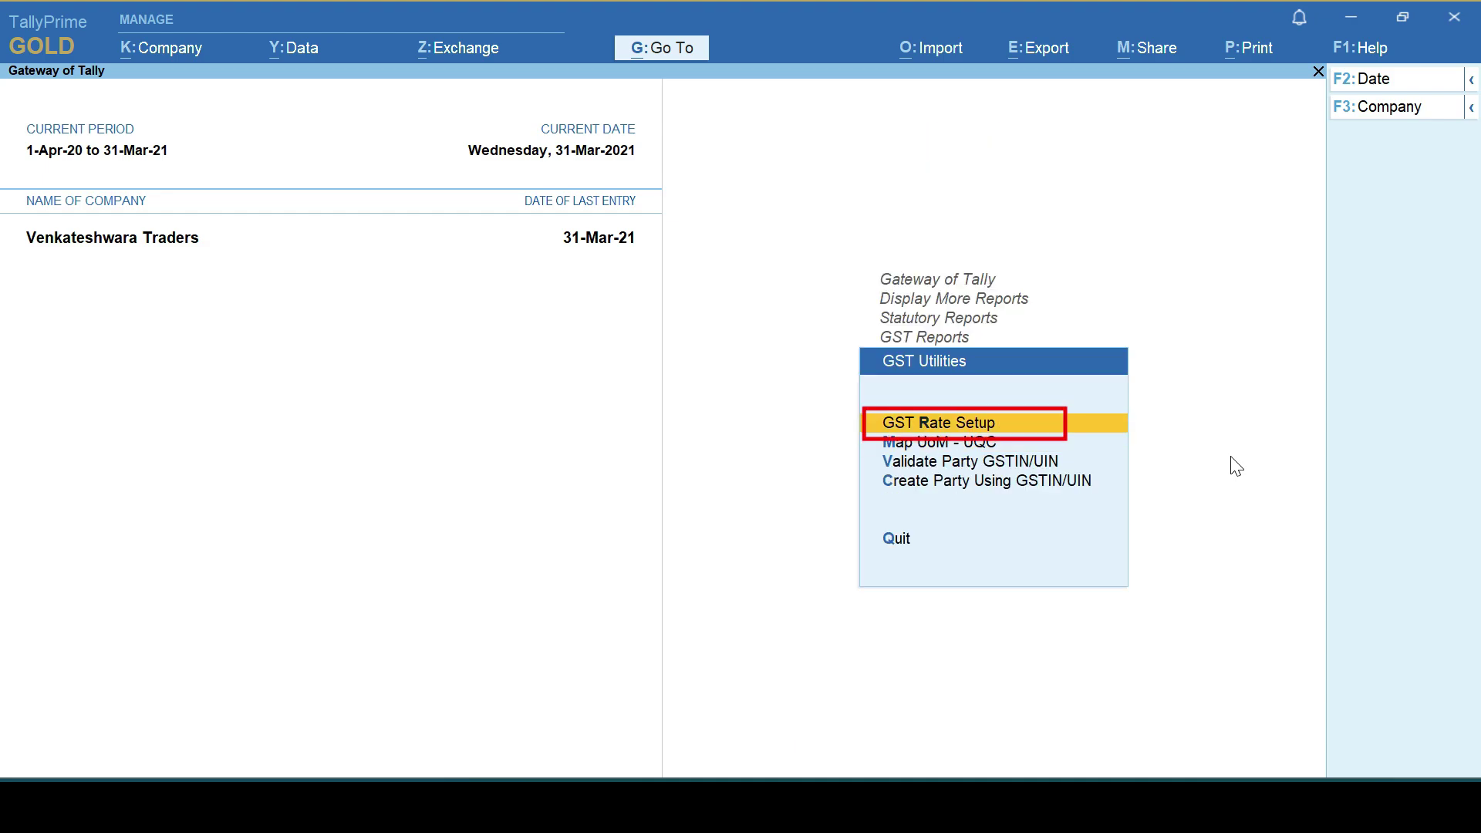
{"action": "key", "text": "Return"}
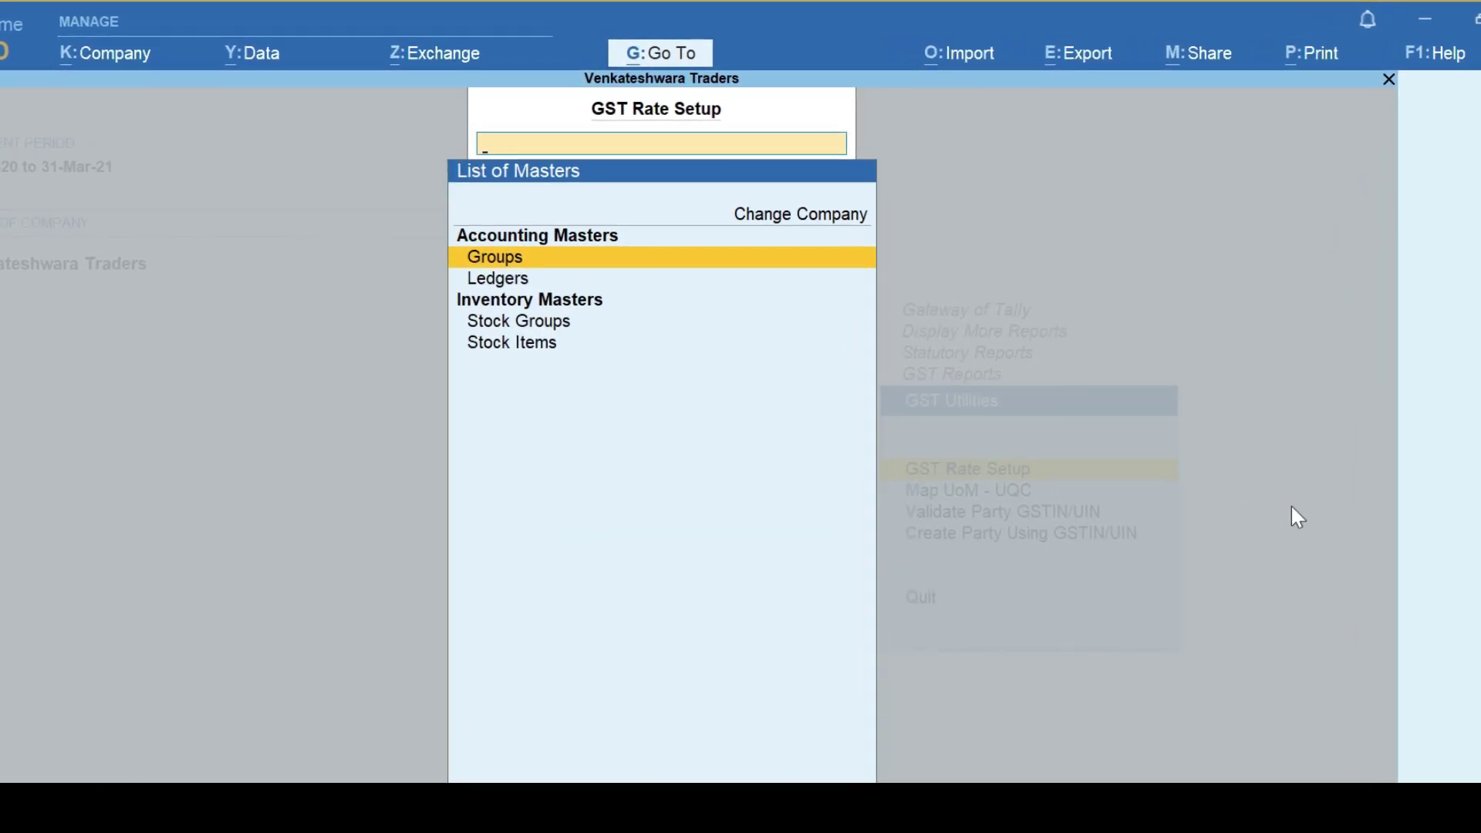
Choose Stock Items as the master for GST Rate Setup and display them HSN/SAC-wise
{"action": "key", "text": "Down"}
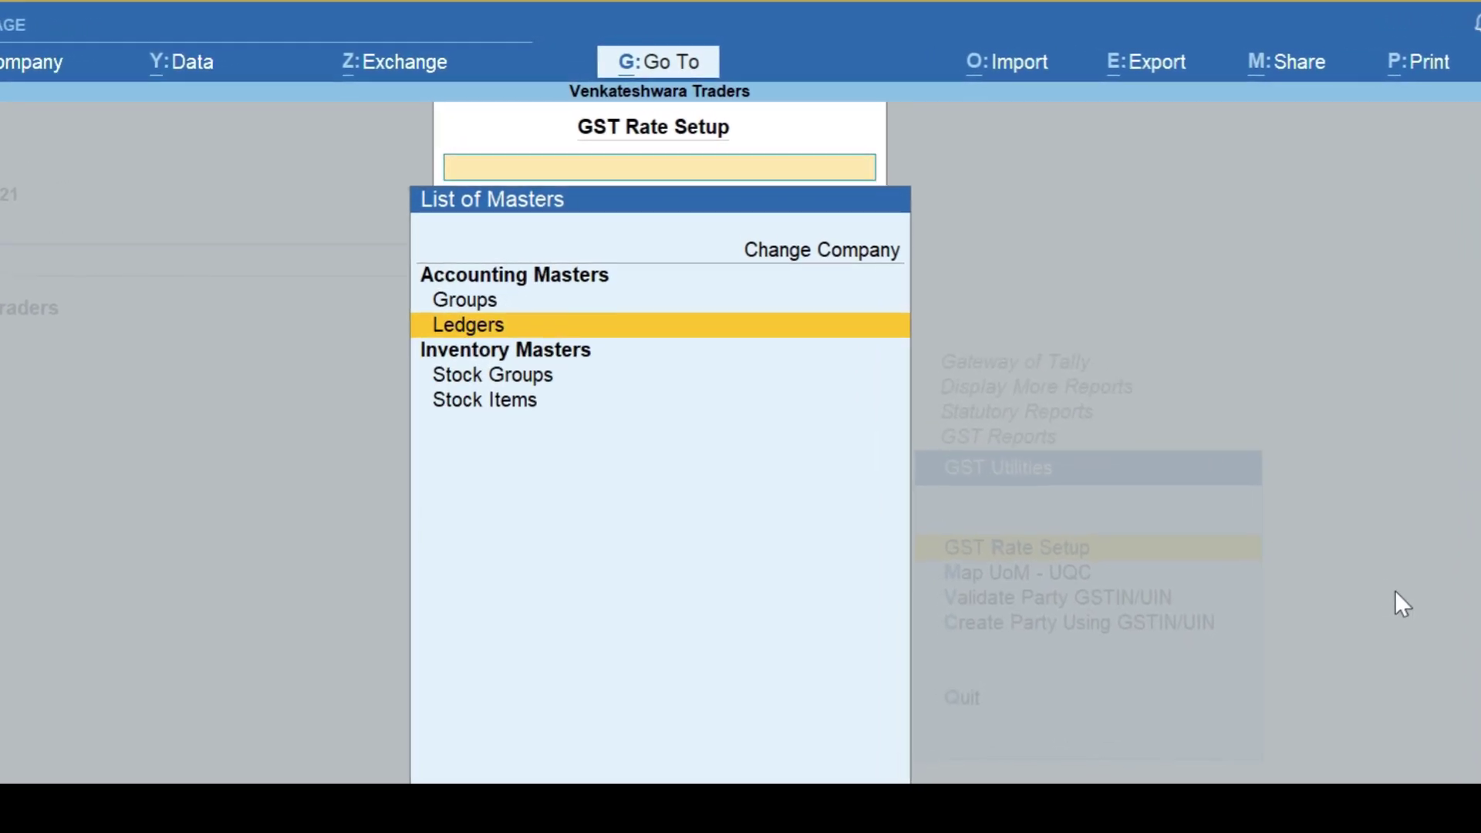
{"action": "key", "text": "Down"}
{"action": "key", "text": "Down"}
{"action": "key", "text": "Up"}
{"action": "key", "text": "Up"}
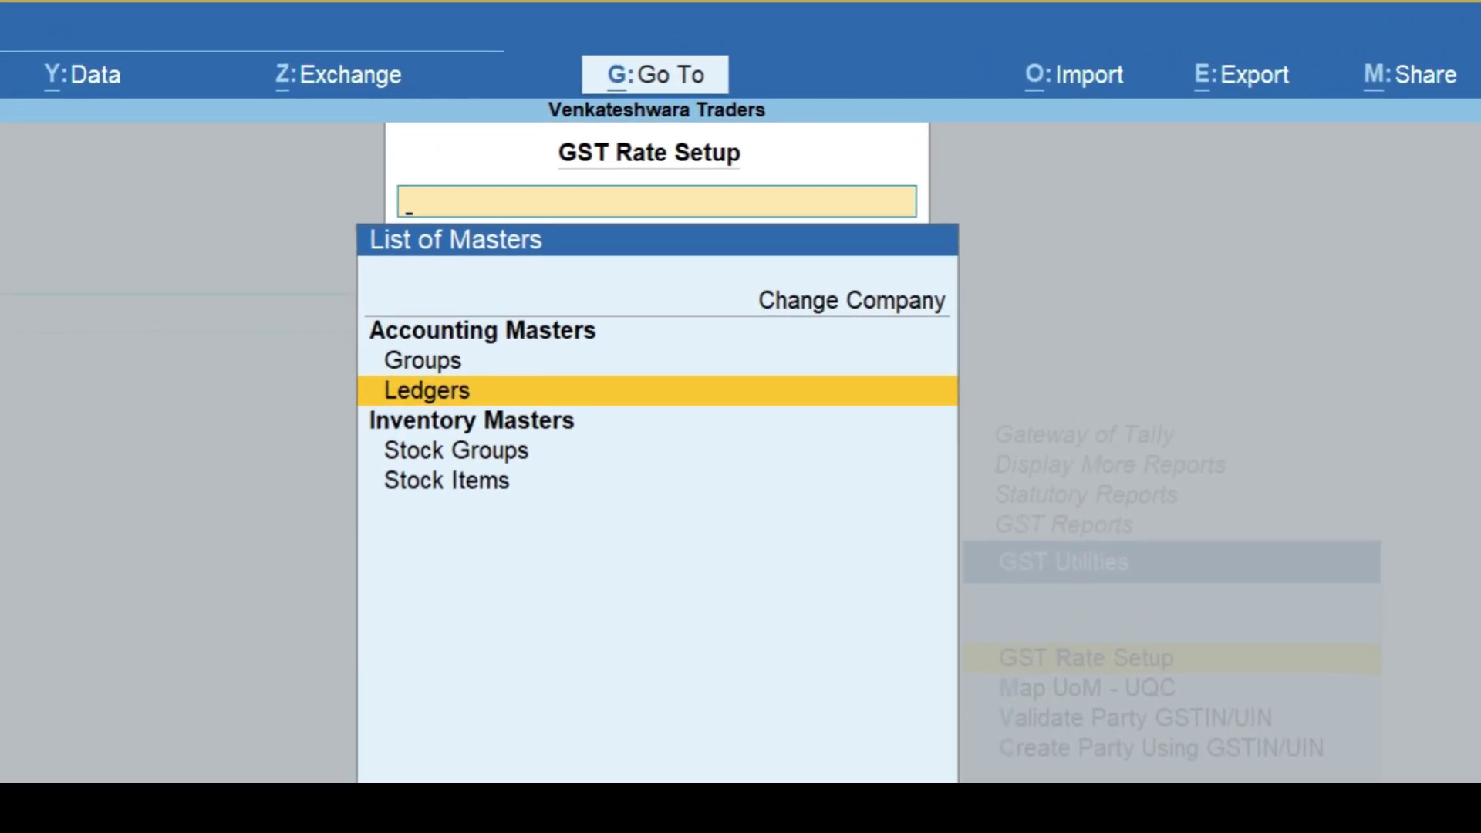
{"action": "key", "text": "Down"}
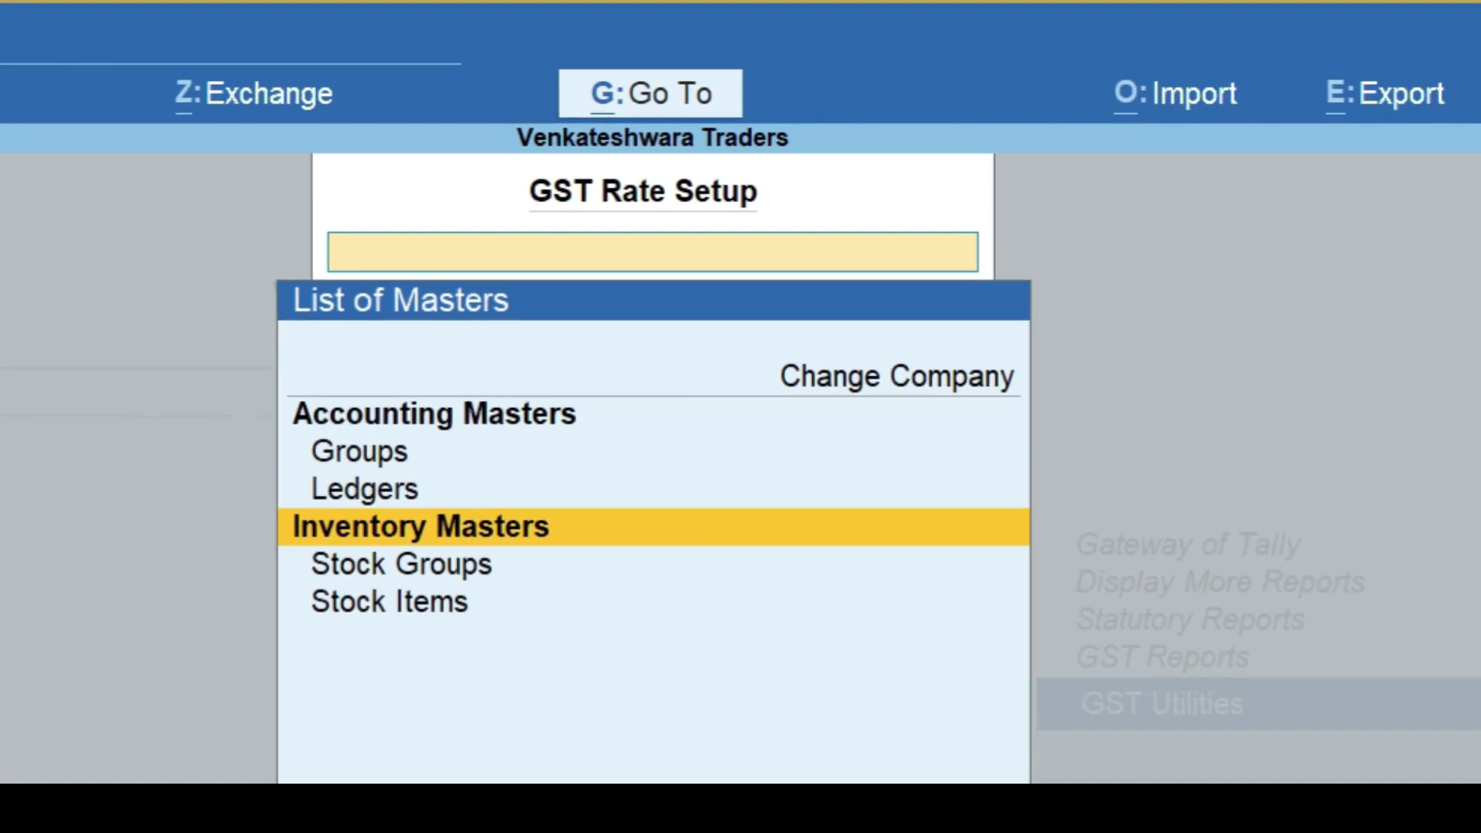
{"action": "key", "text": "Down"}
{"action": "key", "text": "Down"}
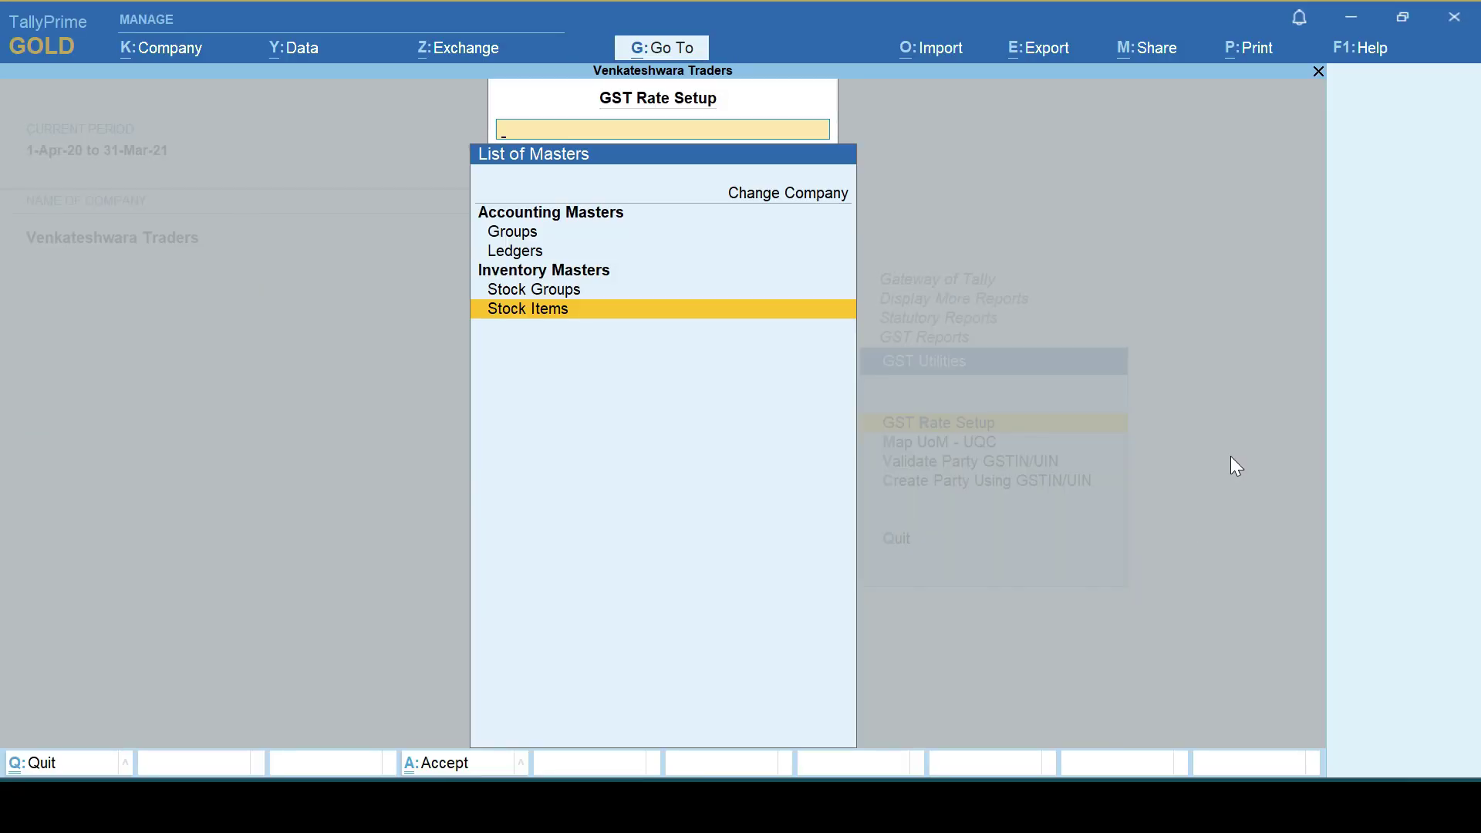
{"action": "key", "text": "Return"}
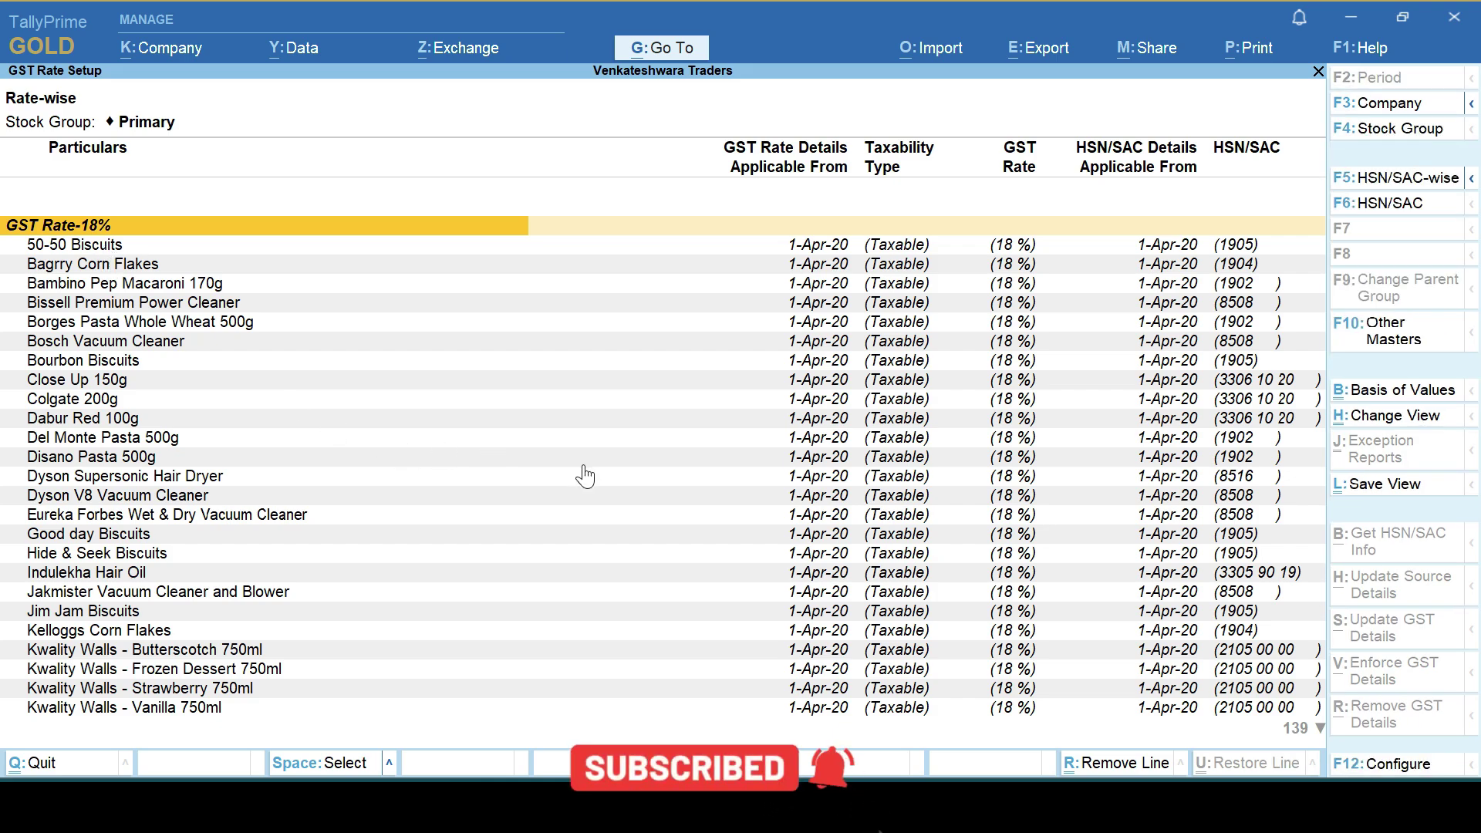
{"action": "left_click", "coordinate": [1409, 179]}
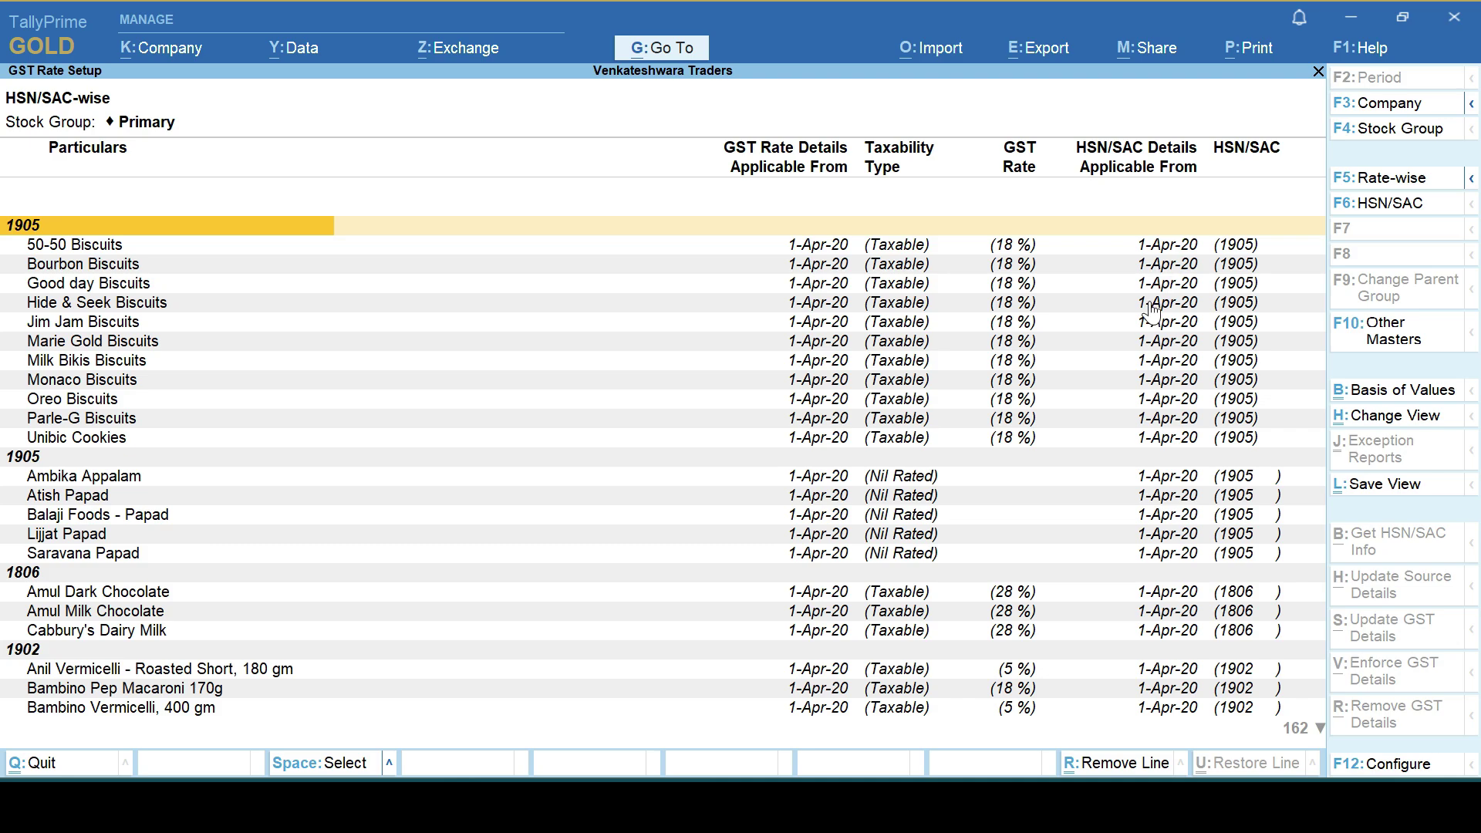
Examine the HSN/SAC-wise stock item list from the first 1905 group down to the 8508 vacuum cleaners and back
{"action": "key", "text": "Down"}
{"action": "key", "text": "Down"}
{"action": "key", "text": "Down"}
{"action": "key", "text": "Down"}
{"action": "key", "text": "Down"}
{"action": "key", "text": "Down"}
{"action": "key", "text": "Down"}
{"action": "key", "text": "Down"}
{"action": "key", "text": "Down"}
{"action": "key", "text": "Down"}
{"action": "key", "text": "Down"}
{"action": "key", "text": "Down"}
{"action": "key", "text": "Down"}
{"action": "key", "text": "Down"}
{"action": "key", "text": "Down"}
{"action": "key", "text": "Down"}
{"action": "key", "text": "Down"}
{"action": "key", "text": "Down"}
{"action": "key", "text": "Down"}
{"action": "key", "text": "Down"}
{"action": "key", "text": "Down"}
{"action": "key", "text": "Down"}
{"action": "key", "text": "Down"}
{"action": "key", "text": "Down"}
{"action": "key", "text": "Down"}
{"action": "key", "text": "Down"}
{"action": "key", "text": "Down"}
{"action": "key", "text": "Down"}
{"action": "key", "text": "Down"}
{"action": "key", "text": "Down"}
{"action": "key", "text": "Down"}
{"action": "key", "text": "Down"}
{"action": "key", "text": "Down"}
{"action": "key", "text": "Down"}
{"action": "key", "text": "Down"}
{"action": "key", "text": "Down"}
{"action": "key", "text": "Down"}
{"action": "key", "text": "Down"}
{"action": "key", "text": "Down"}
{"action": "key", "text": "Down"}
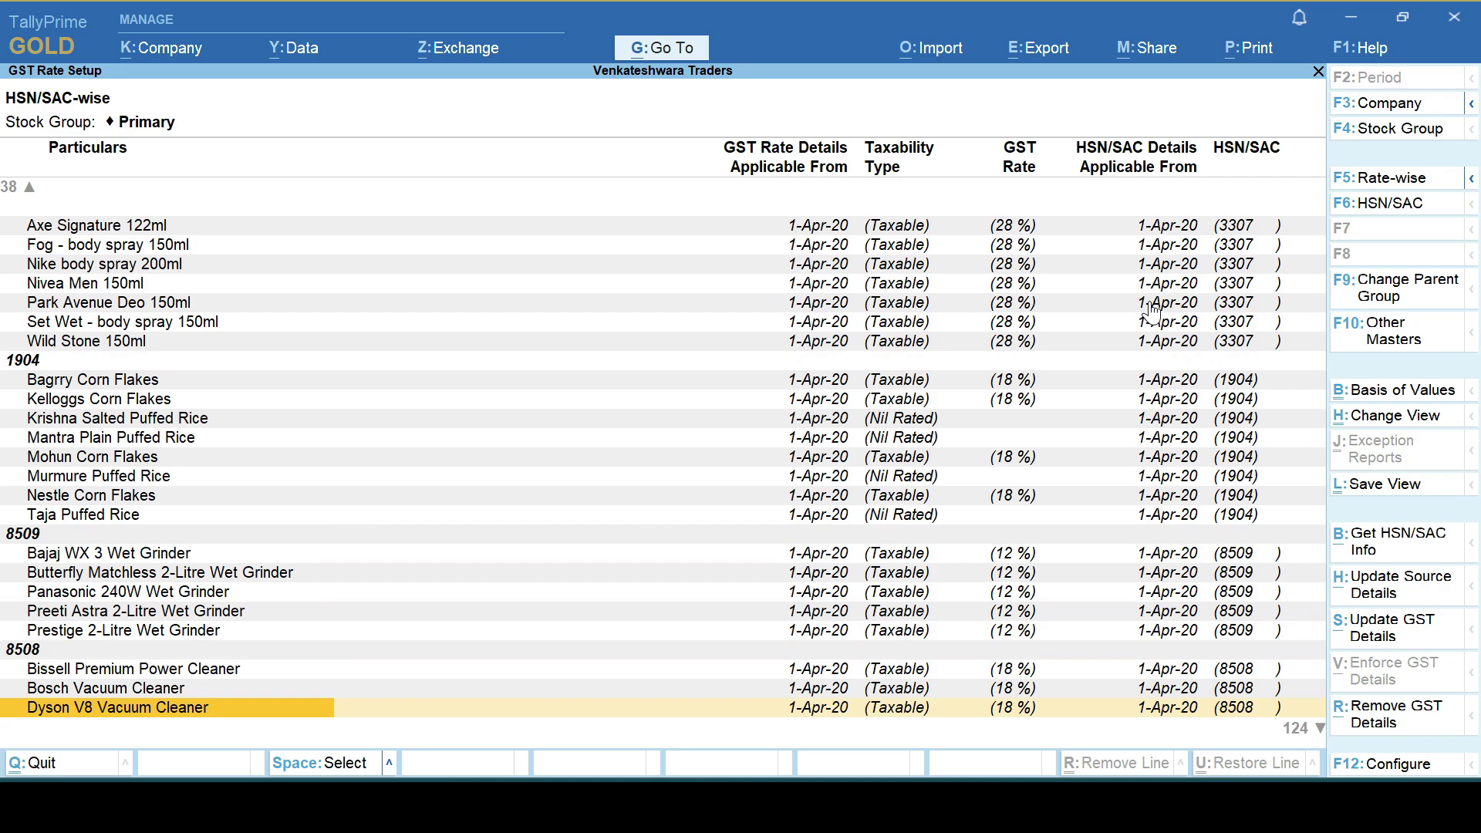
{"action": "key", "text": "Up"}
{"action": "key", "text": "Up"}
{"action": "key", "text": "Up"}
{"action": "key", "text": "Up"}
{"action": "key", "text": "Up"}
{"action": "key", "text": "Up"}
{"action": "key", "text": "Up"}
{"action": "key", "text": "Up"}
{"action": "key", "text": "Up"}
{"action": "key", "text": "Up"}
{"action": "key", "text": "Up"}
{"action": "key", "text": "Up"}
{"action": "key", "text": "Up"}
{"action": "key", "text": "Up"}
{"action": "key", "text": "Up"}
{"action": "key", "text": "Up"}
{"action": "key", "text": "Up"}
{"action": "key", "text": "Up"}
{"action": "key", "text": "Up"}
{"action": "key", "text": "Up"}
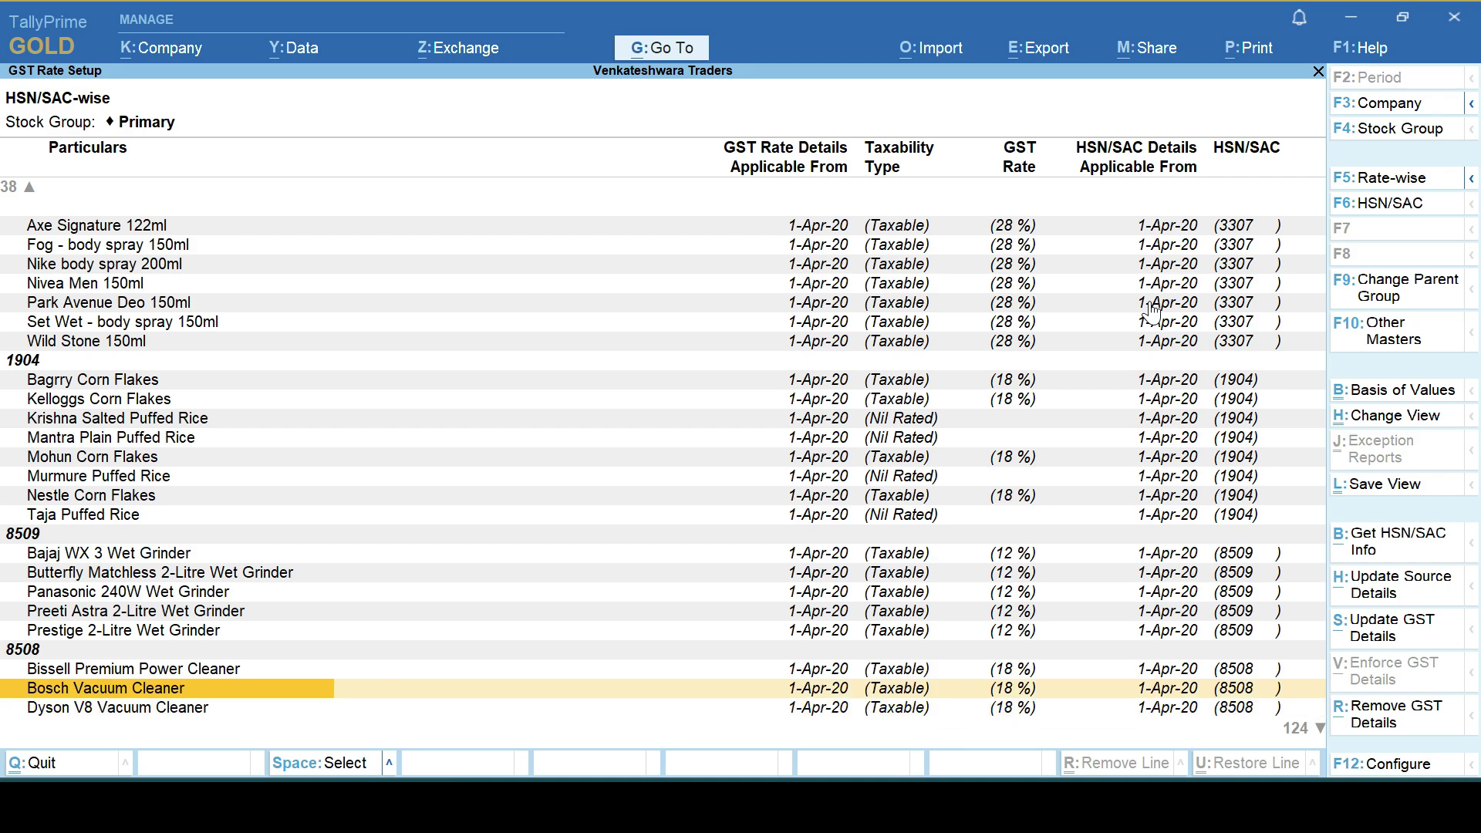
{"action": "key", "text": "Up"}
{"action": "key", "text": "Up"}
{"action": "key", "text": "Up"}
{"action": "key", "text": "Up"}
{"action": "key", "text": "Up"}
{"action": "key", "text": "Up"}
{"action": "key", "text": "Up"}
{"action": "key", "text": "Up"}
{"action": "key", "text": "Up"}
{"action": "key", "text": "Up"}
{"action": "key", "text": "Up"}
{"action": "key", "text": "Up"}
{"action": "key", "text": "Up"}
{"action": "key", "text": "Up"}
{"action": "key", "text": "Up"}
{"action": "key", "text": "Up"}
{"action": "key", "text": "Up"}
{"action": "key", "text": "Up"}
{"action": "key", "text": "Up"}
{"action": "key", "text": "Up"}
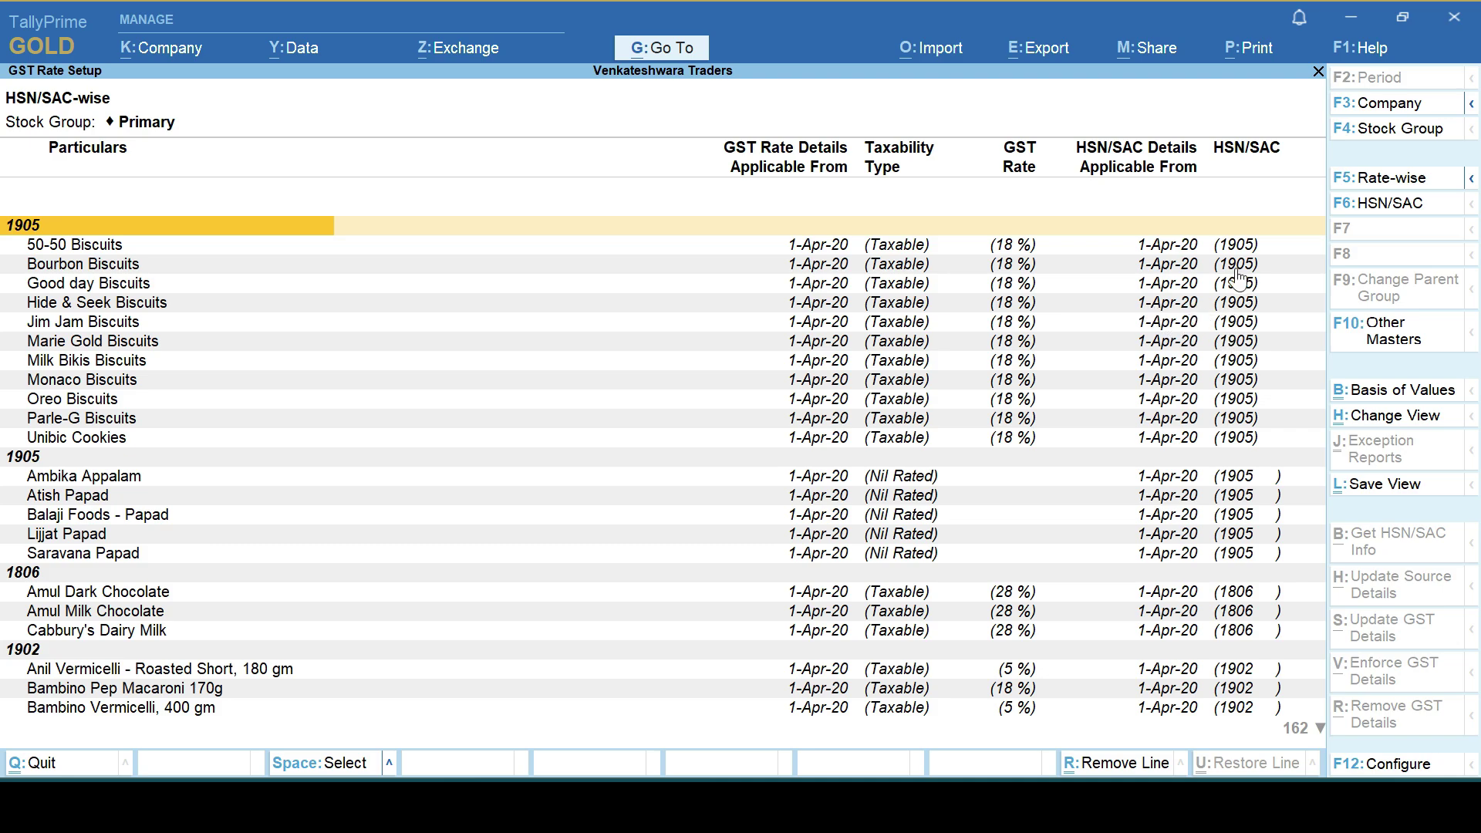
Filter the stock item list to HSN/SAC code 170199
{"action": "left_click", "coordinate": [1384, 210]}
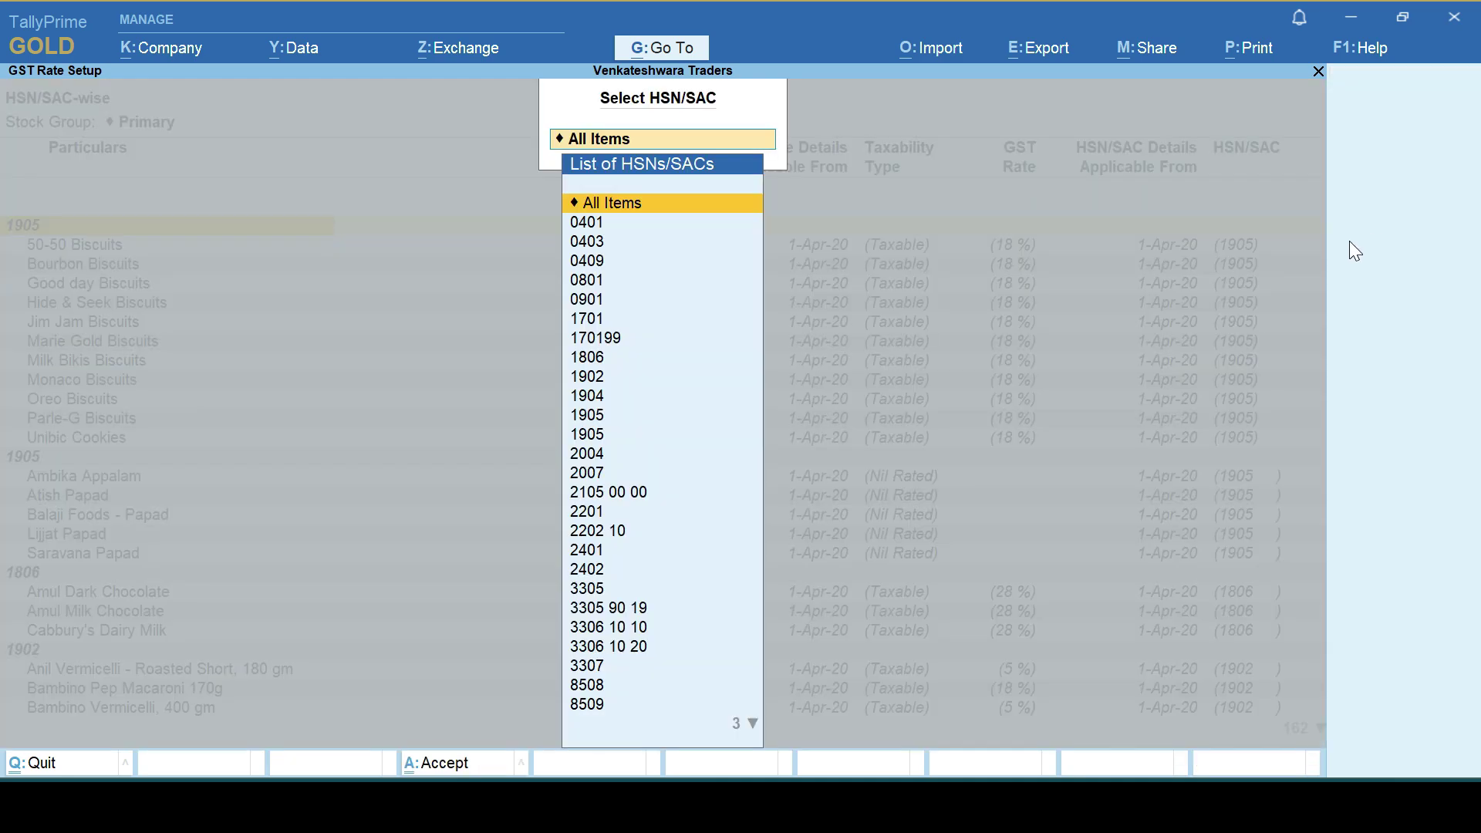
{"action": "key", "text": "Down"}
{"action": "key", "text": "Down"}
{"action": "key", "text": "Down"}
{"action": "key", "text": "Down"}
{"action": "key", "text": "Down"}
{"action": "key", "text": "Down"}
{"action": "key", "text": "Down"}
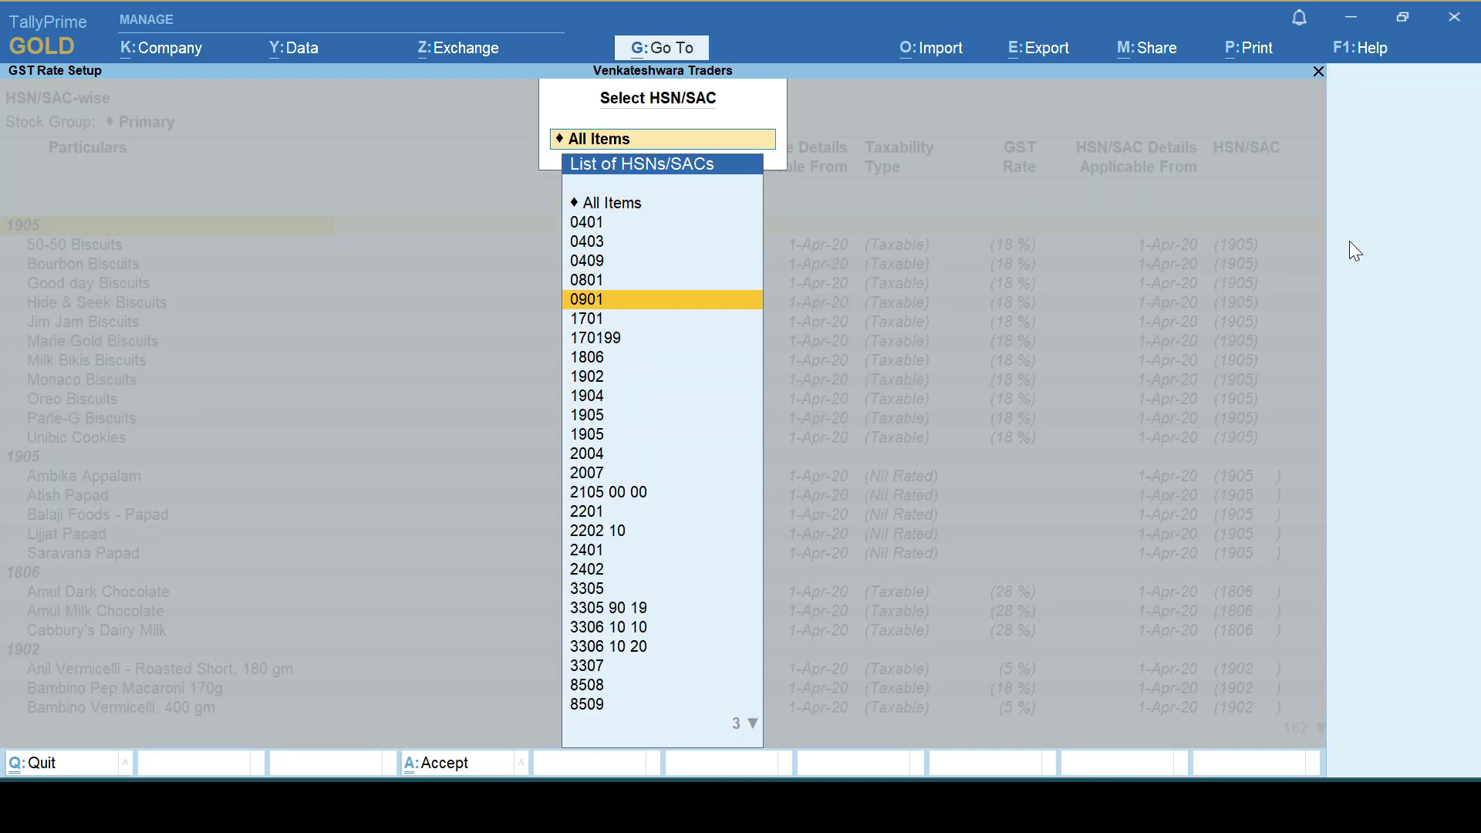
{"action": "key", "text": "Return"}
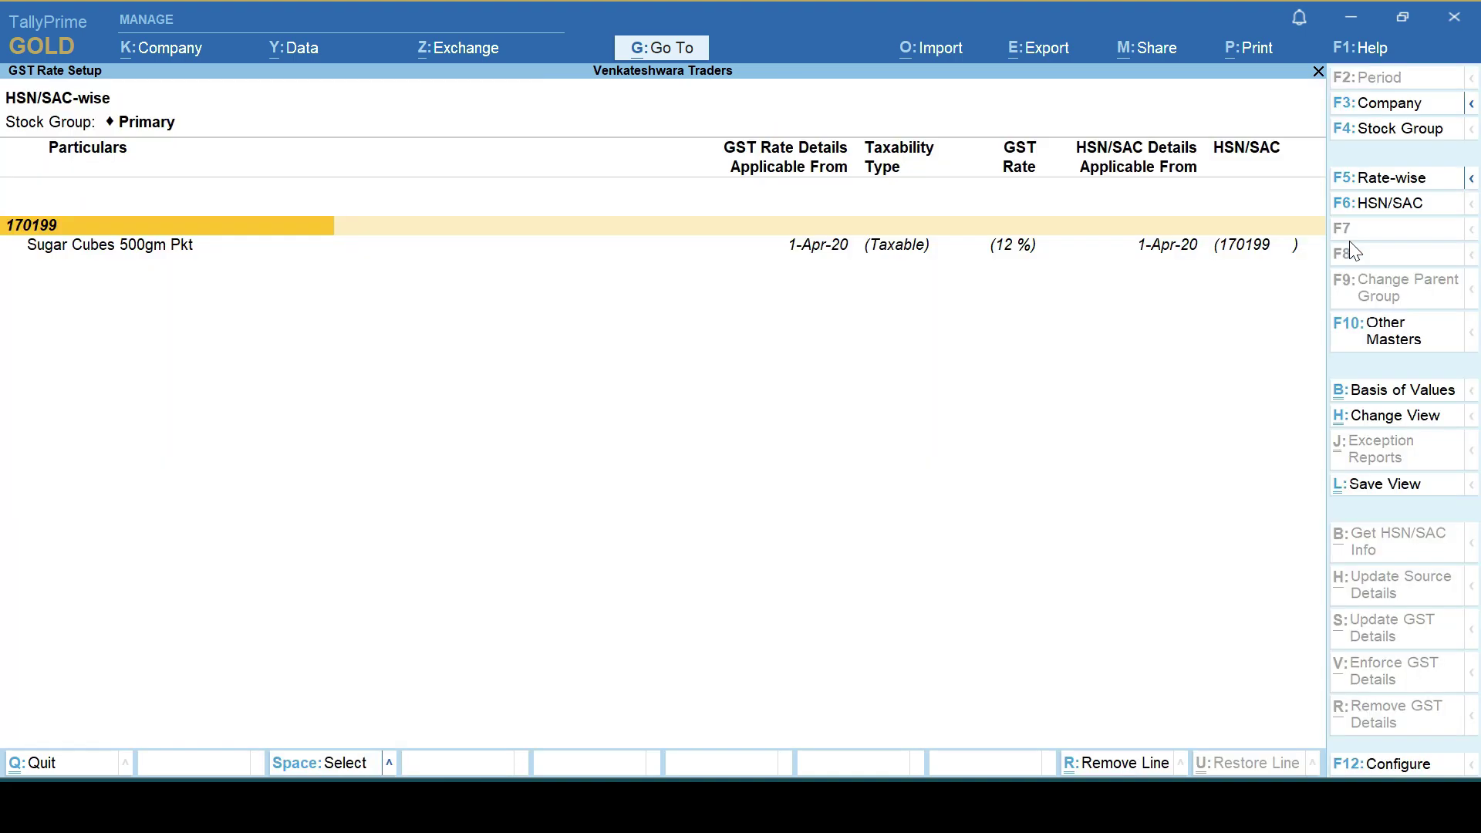
Filter the list to HSN/SAC code 1806 and go through its chocolate items
{"action": "left_click", "coordinate": [1363, 204]}
{"action": "key", "text": "Down"}
{"action": "key", "text": "Return"}
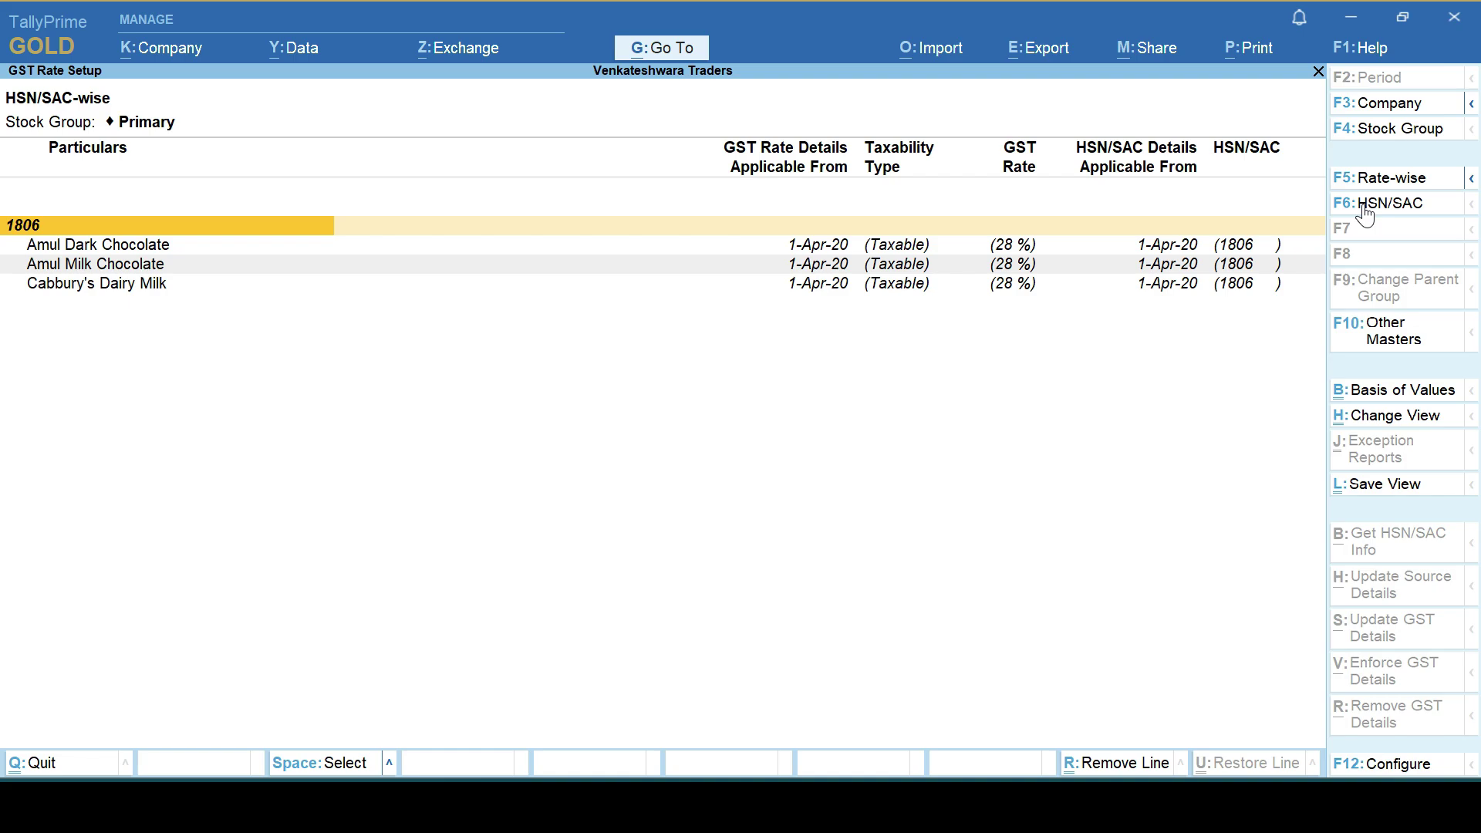
{"action": "key", "text": "Down"}
{"action": "key", "text": "Down"}
{"action": "key", "text": "Down"}
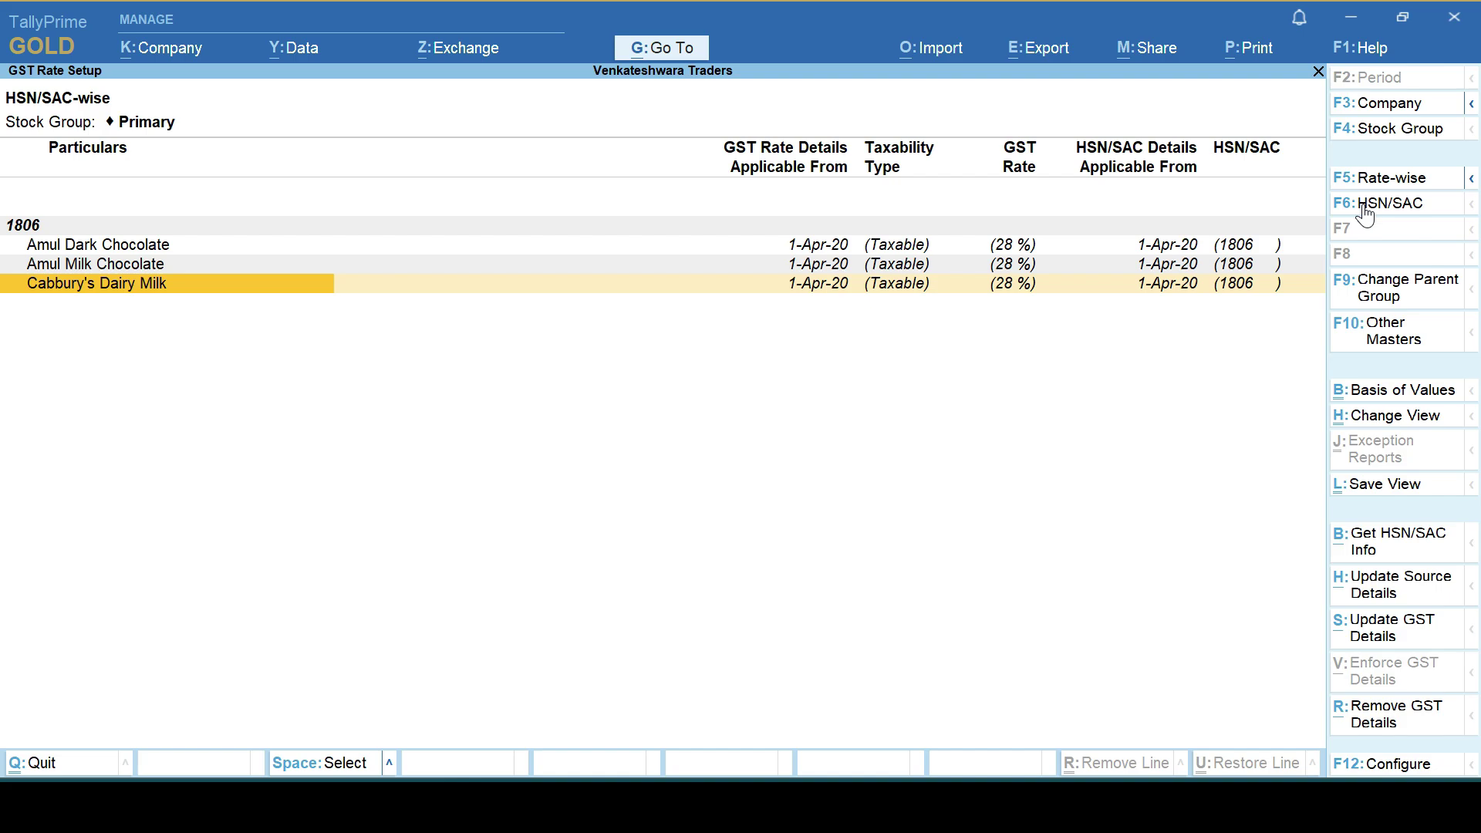
Switch the list to the rate-wise view and back to HSN/SAC-wise, going to the first 1905 heading
{"action": "key", "text": "F5"}
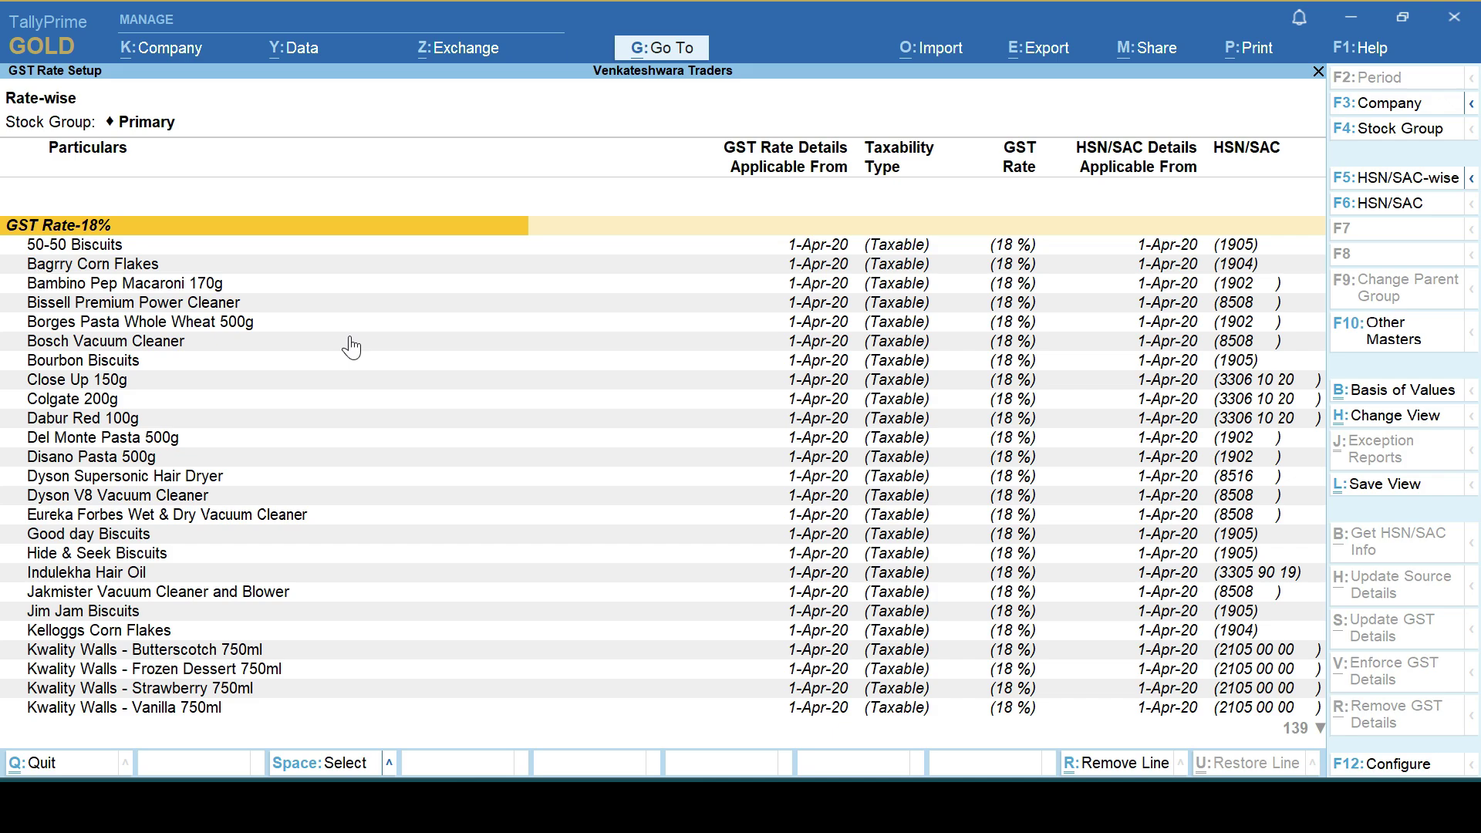
{"action": "key", "text": "F5"}
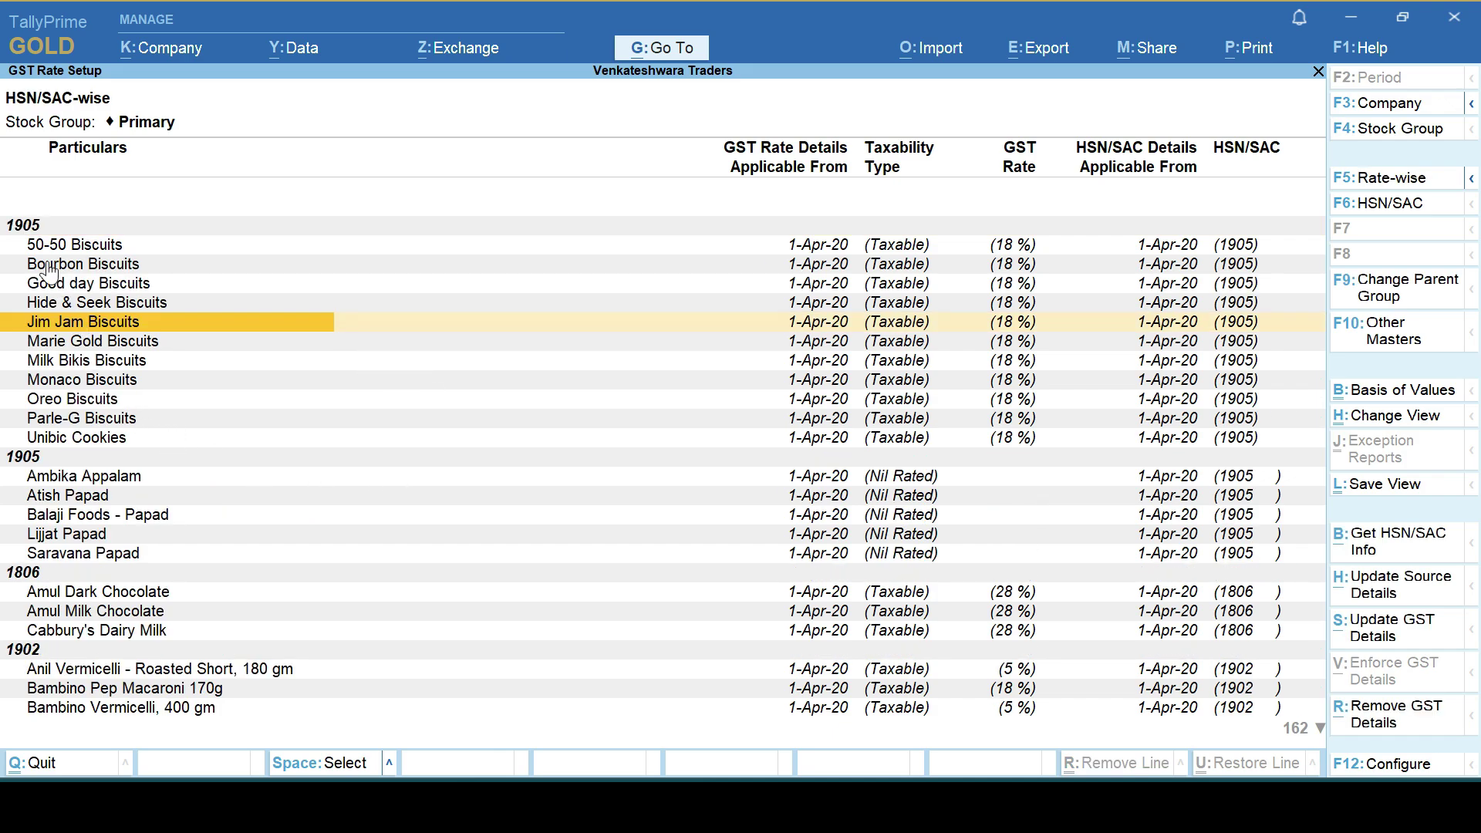
{"action": "left_click", "coordinate": [25, 228]}
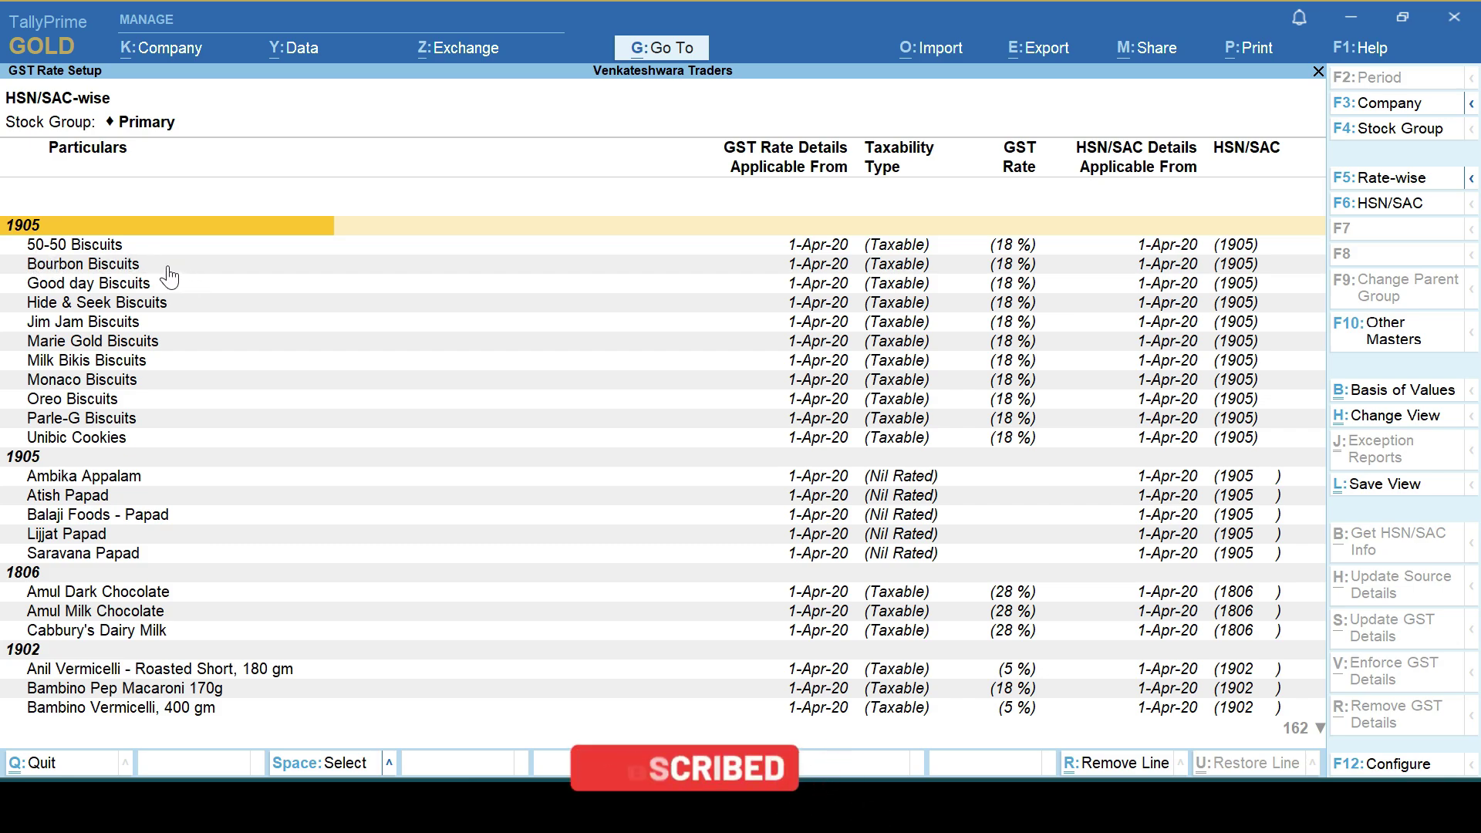
Select all taxable items under the first 1905 heading, from 50-50 Biscuits to Unibic Cookies
{"action": "key", "text": "Down"}
{"action": "key", "text": "space"}
{"action": "key", "text": "space"}
{"action": "key", "text": "space"}
{"action": "key", "text": "space"}
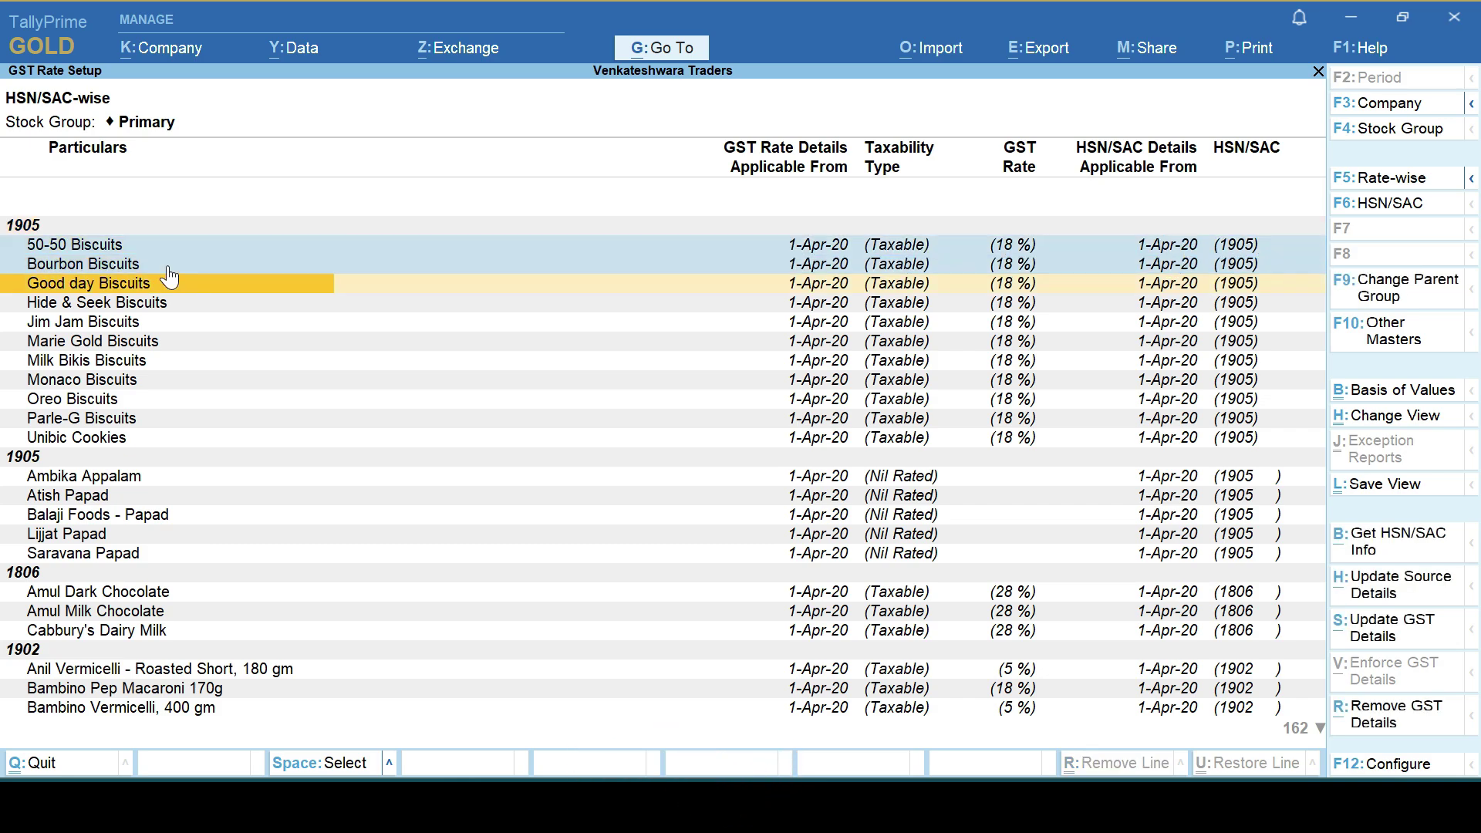
{"action": "key", "text": "space"}
{"action": "key", "text": "space"}
{"action": "key", "text": "space"}
{"action": "key", "text": "space"}
{"action": "key", "text": "space"}
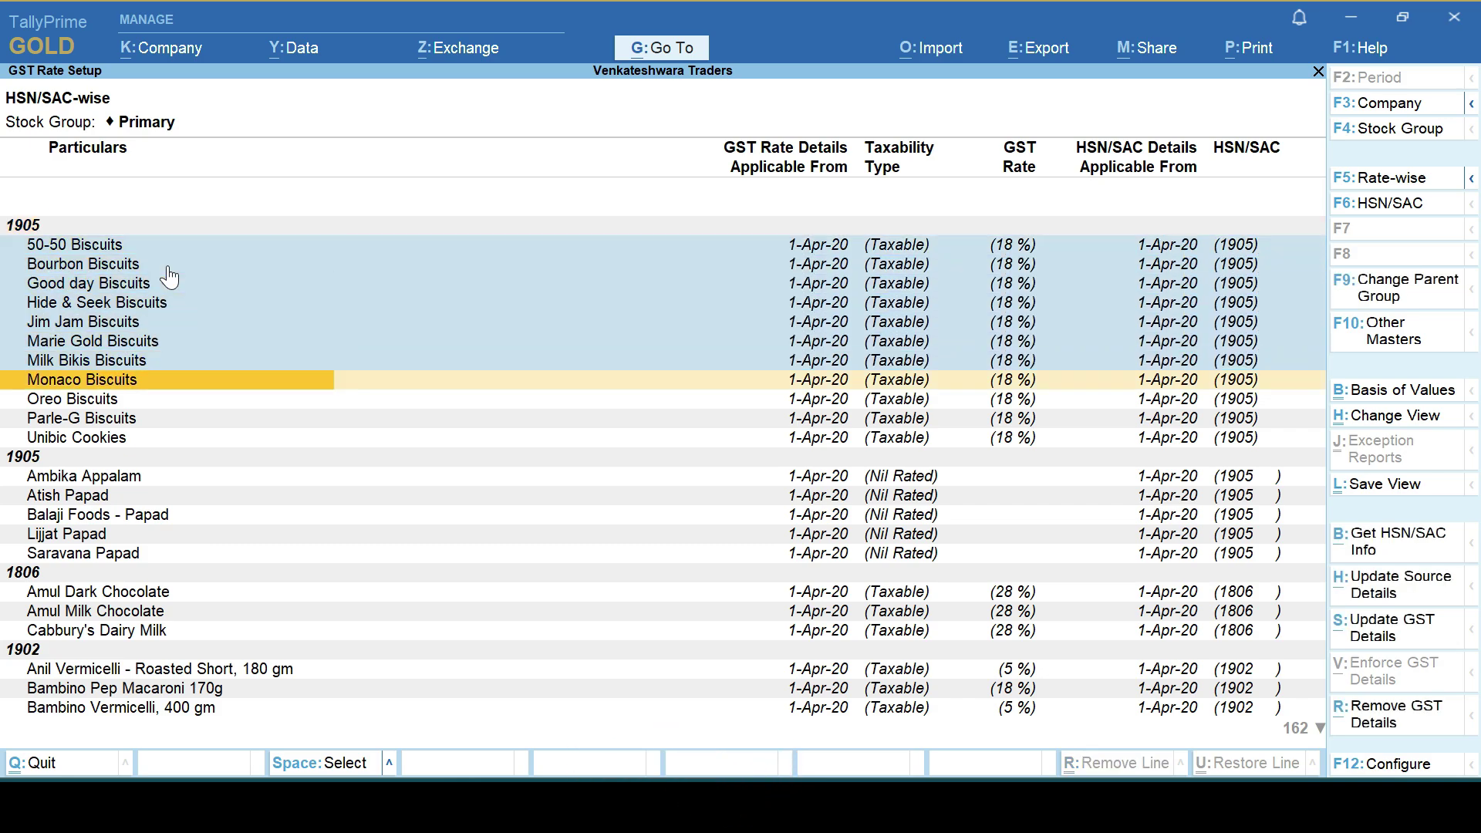
{"action": "key", "text": "space"}
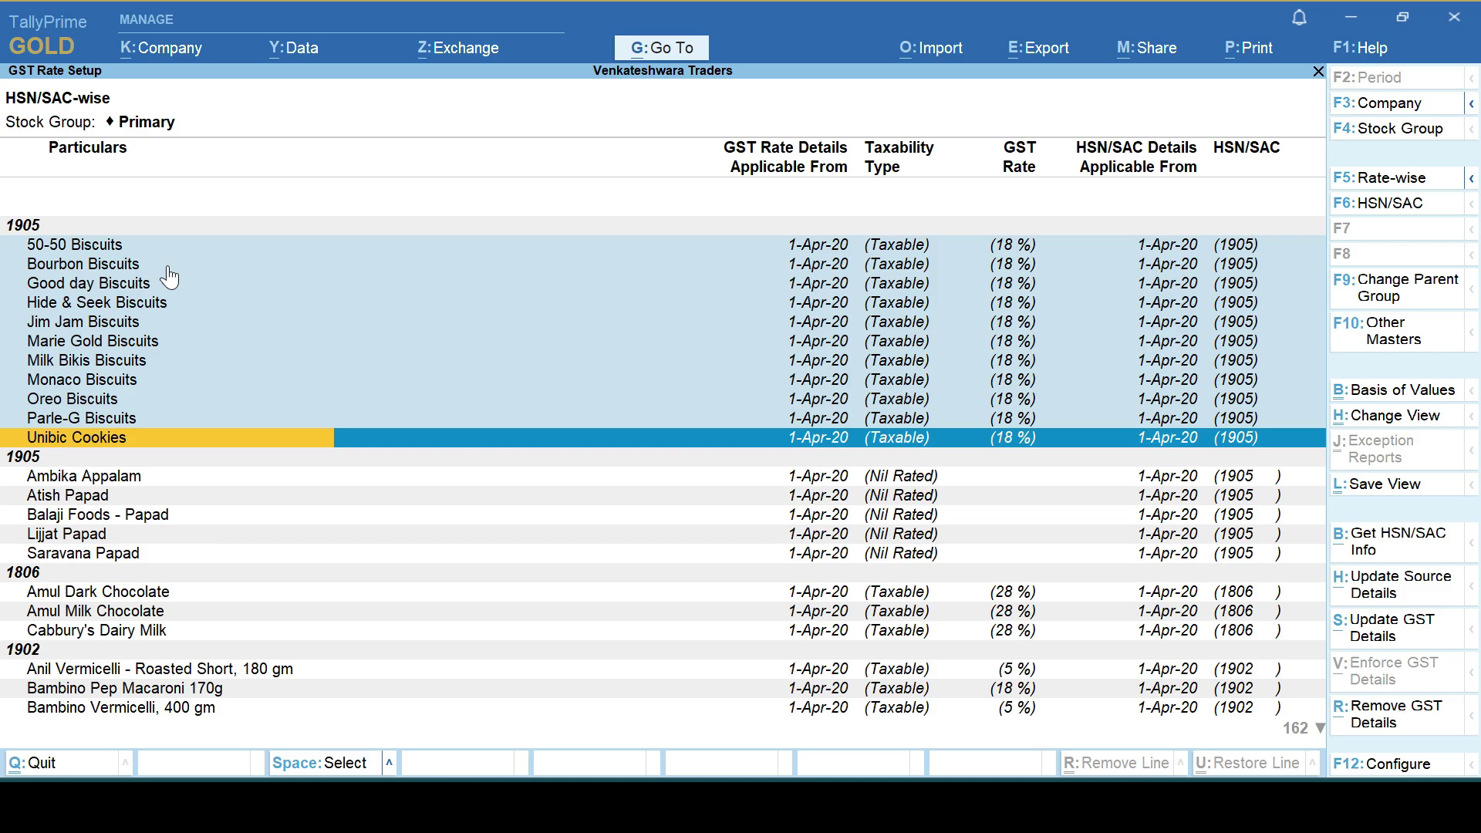
{"action": "key", "text": "space"}
Deselect the first four items under the first 1905 heading, from 50-50 Biscuits to Hide & Seek Biscuits
{"action": "key", "text": "Up"}
{"action": "key", "text": "Up"}
{"action": "key", "text": "Up"}
{"action": "key", "text": "Up"}
{"action": "key", "text": "Up"}
{"action": "key", "text": "Up"}
{"action": "key", "text": "Up"}
{"action": "key", "text": "Up"}
{"action": "key", "text": "Up"}
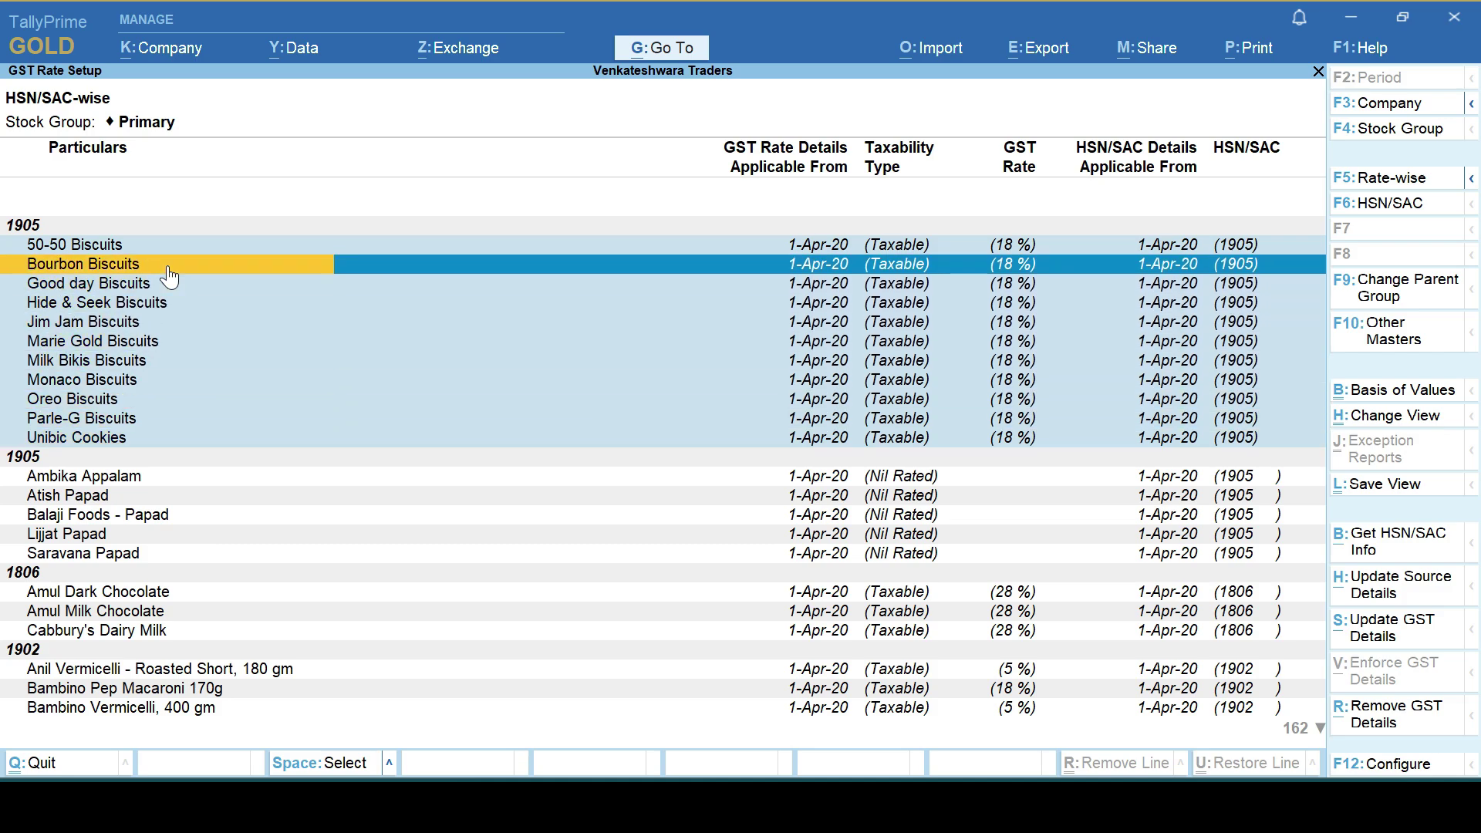
{"action": "key", "text": "Up"}
{"action": "key", "text": "space"}
{"action": "key", "text": "space"}
{"action": "key", "text": "space"}
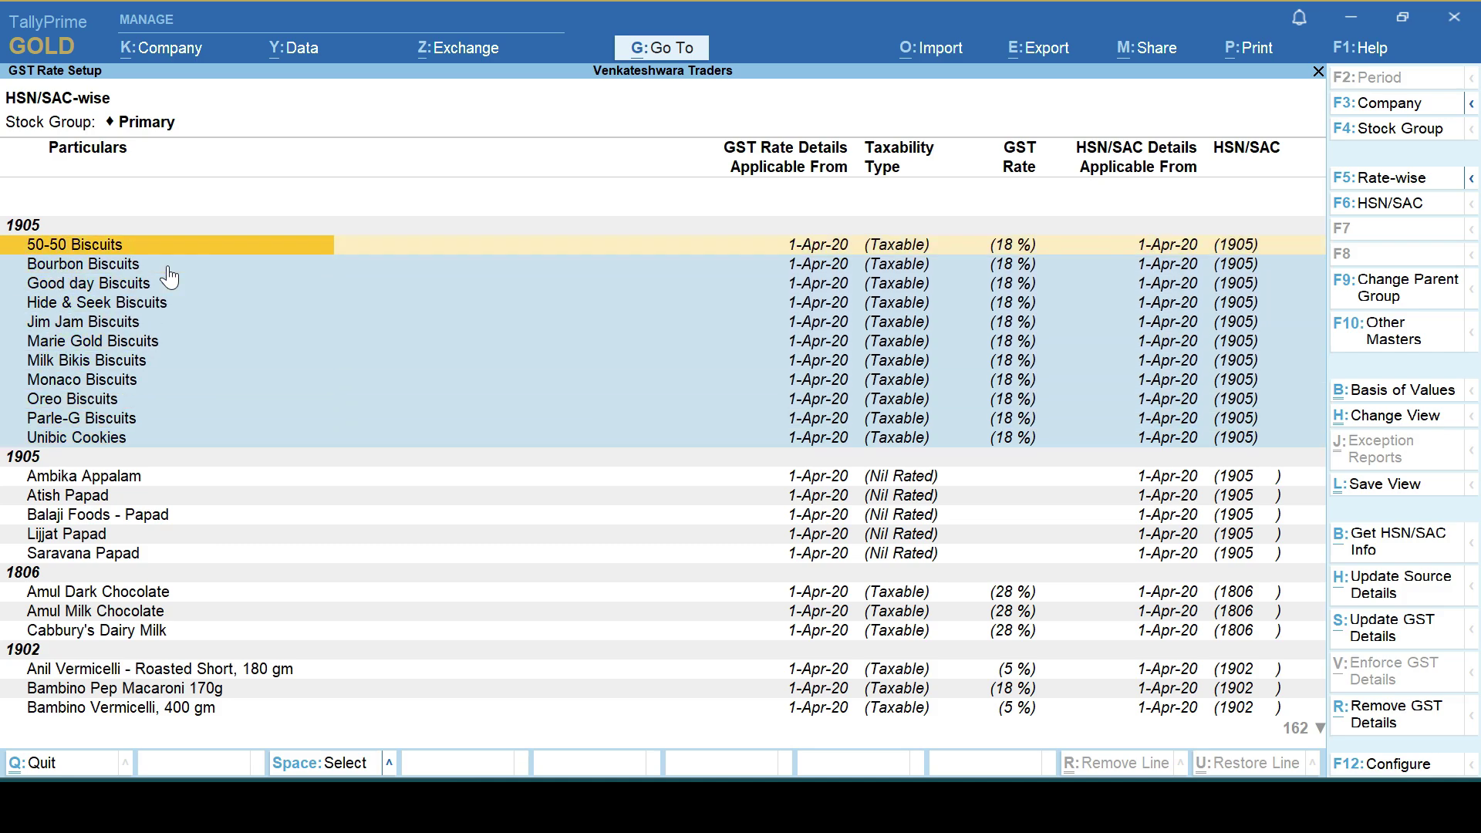
{"action": "key", "text": "space"}
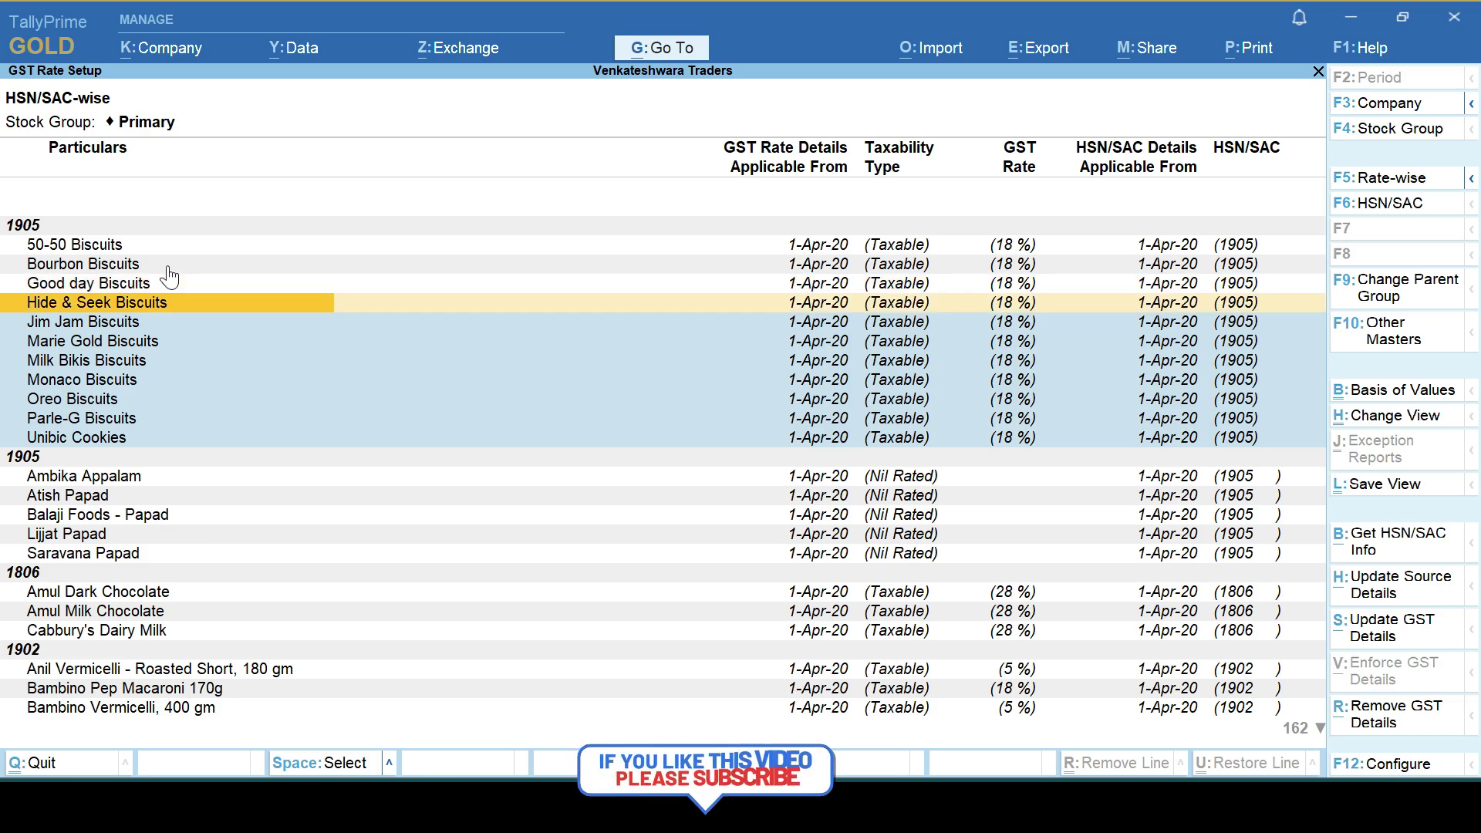
Select the items from 50-50 Biscuits to Hide & Seek Biscuits again
{"action": "key", "text": "Up"}
{"action": "key", "text": "Up"}
{"action": "key", "text": "Up"}
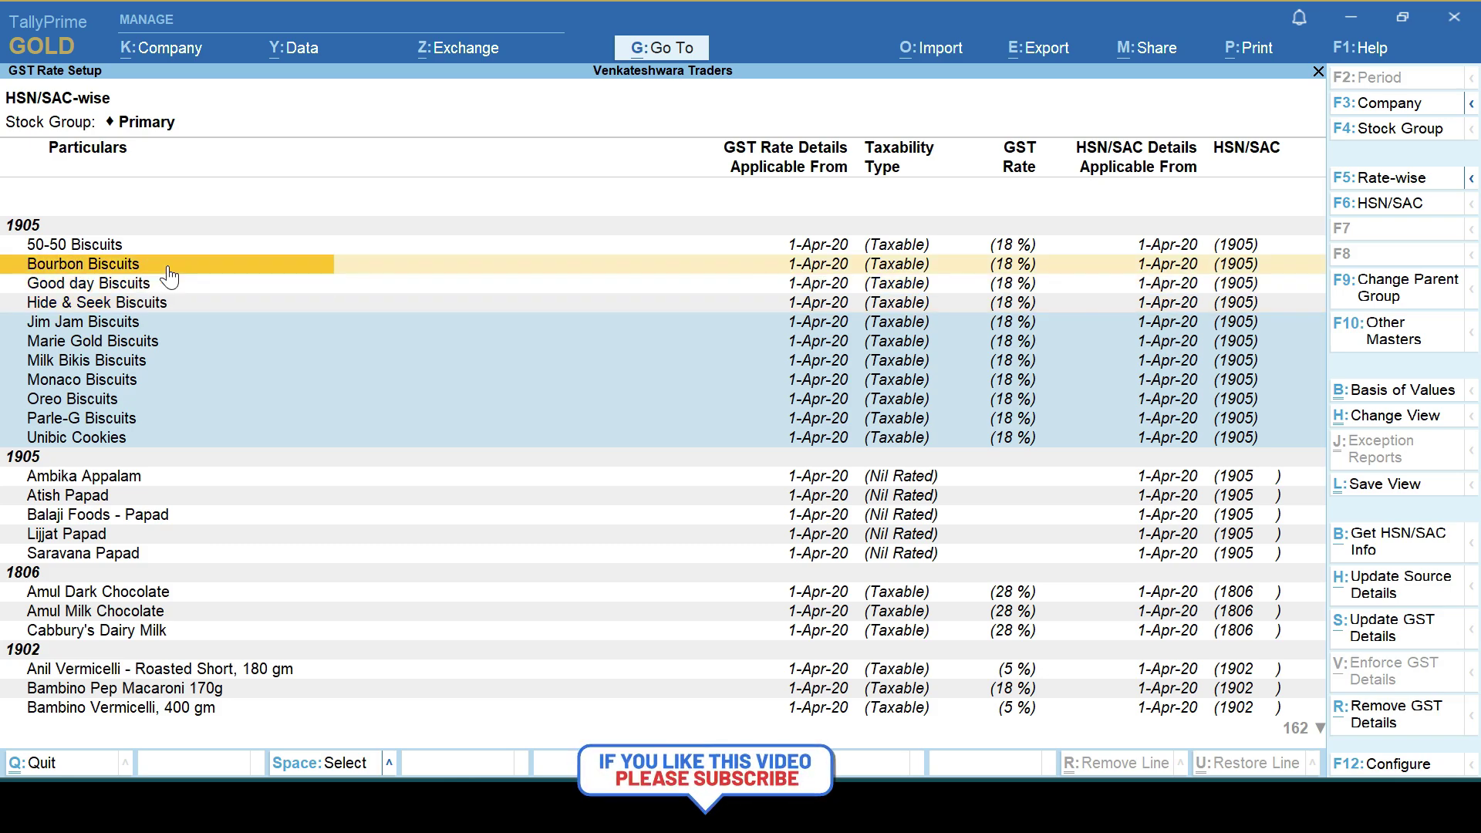
{"action": "key", "text": "space"}
{"action": "key", "text": "space"}
{"action": "key", "text": "space"}
{"action": "key", "text": "space"}
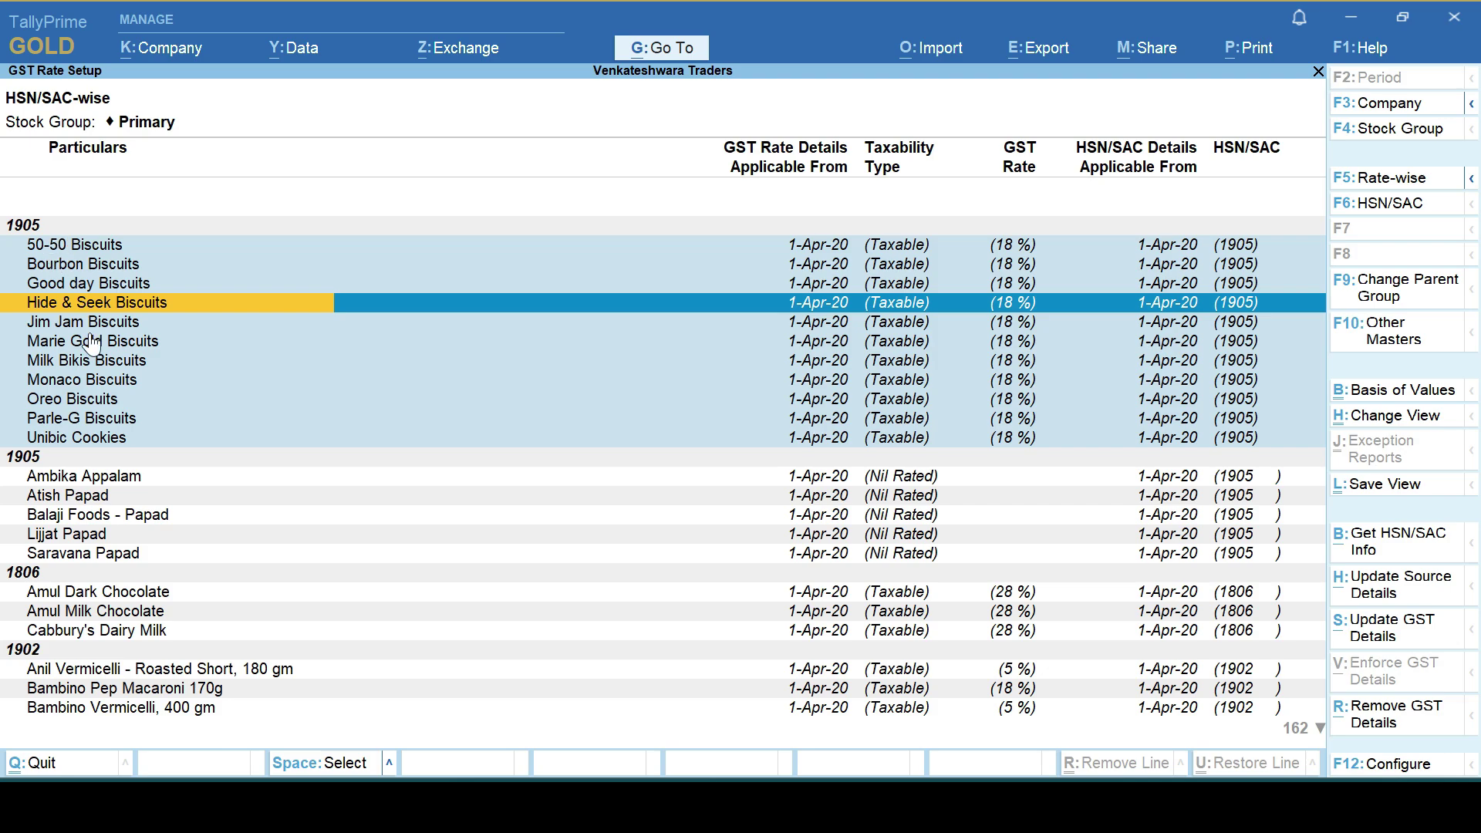
Filter the stock item list to the first 1905 HSN/SAC code, the one for taxable biscuits
{"action": "left_click", "coordinate": [1368, 205]}
{"action": "type", "text": "905"}
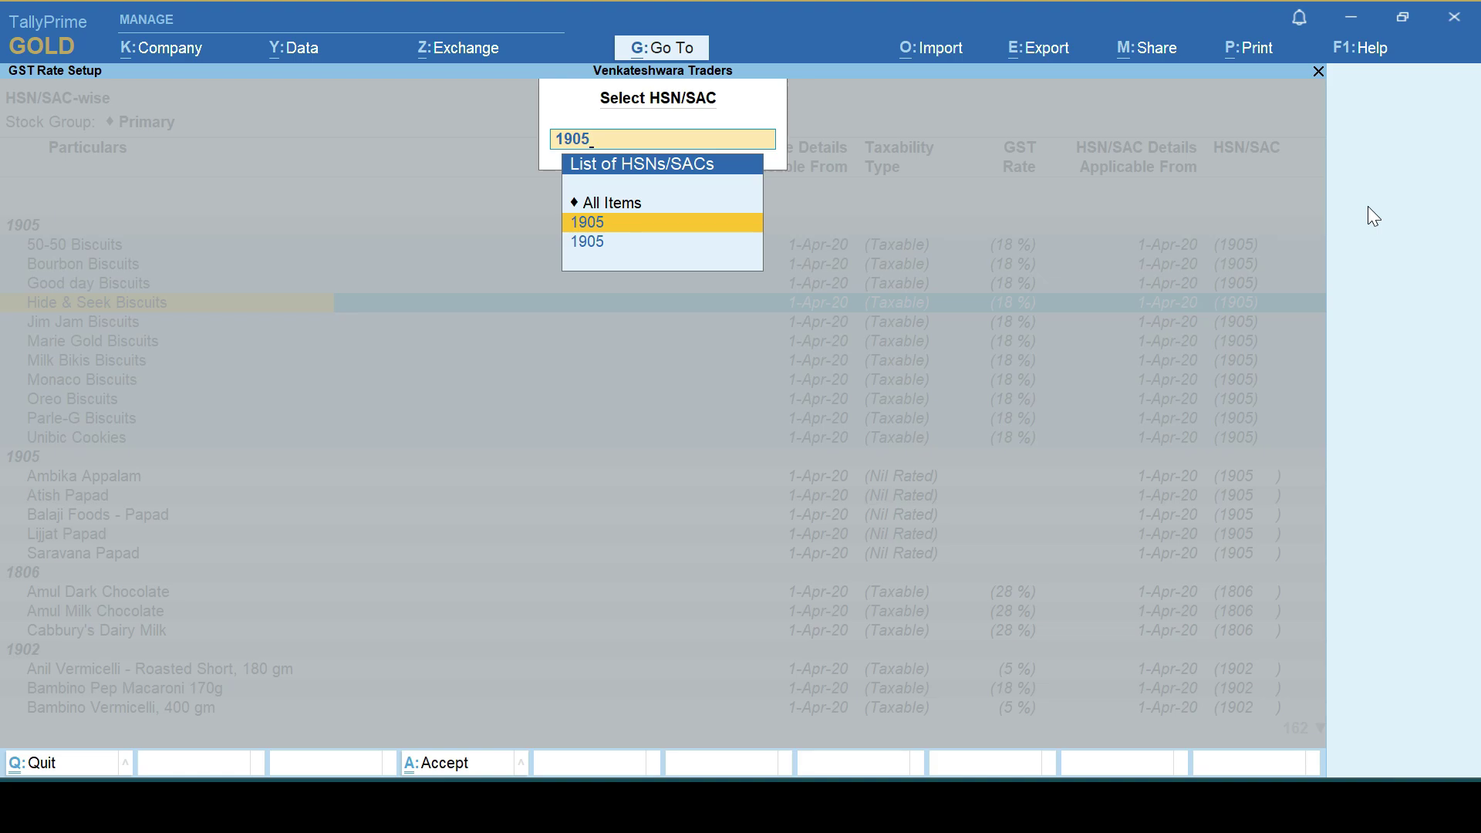
{"action": "key", "text": "Return"}
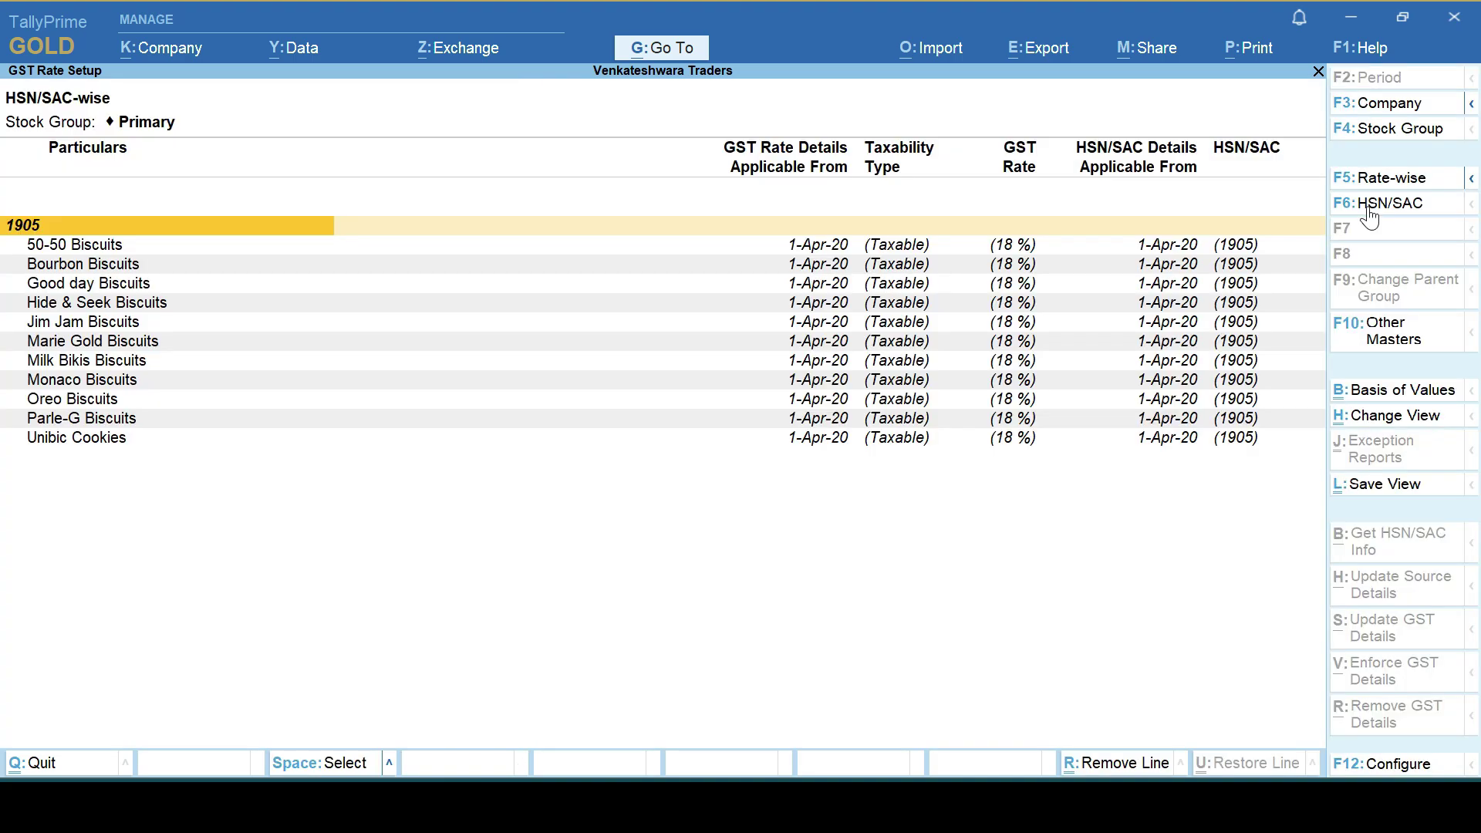
Select every biscuit item in the filtered 1905 list, from 50-50 Biscuits to Unibic Cookies
{"action": "key", "text": "Down"}
{"action": "key", "text": "Down"}
{"action": "key", "text": "Down"}
{"action": "key", "text": "Down"}
{"action": "key", "text": "Down"}
{"action": "key", "text": "Down"}
{"action": "key", "text": "Down"}
{"action": "key", "text": "Down"}
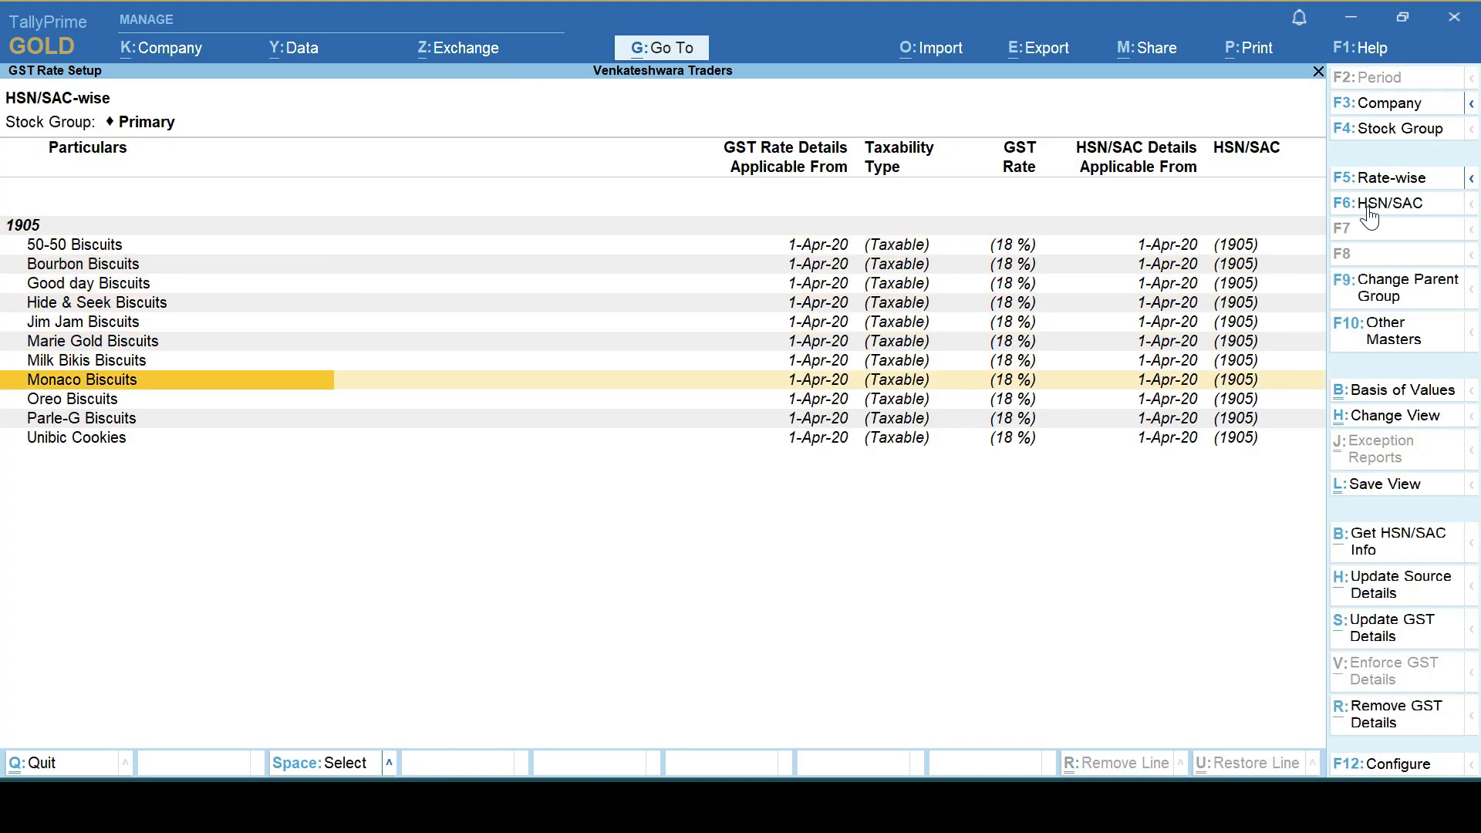
{"action": "key", "text": "ctrl"}
{"action": "key", "text": "ctrl+space"}
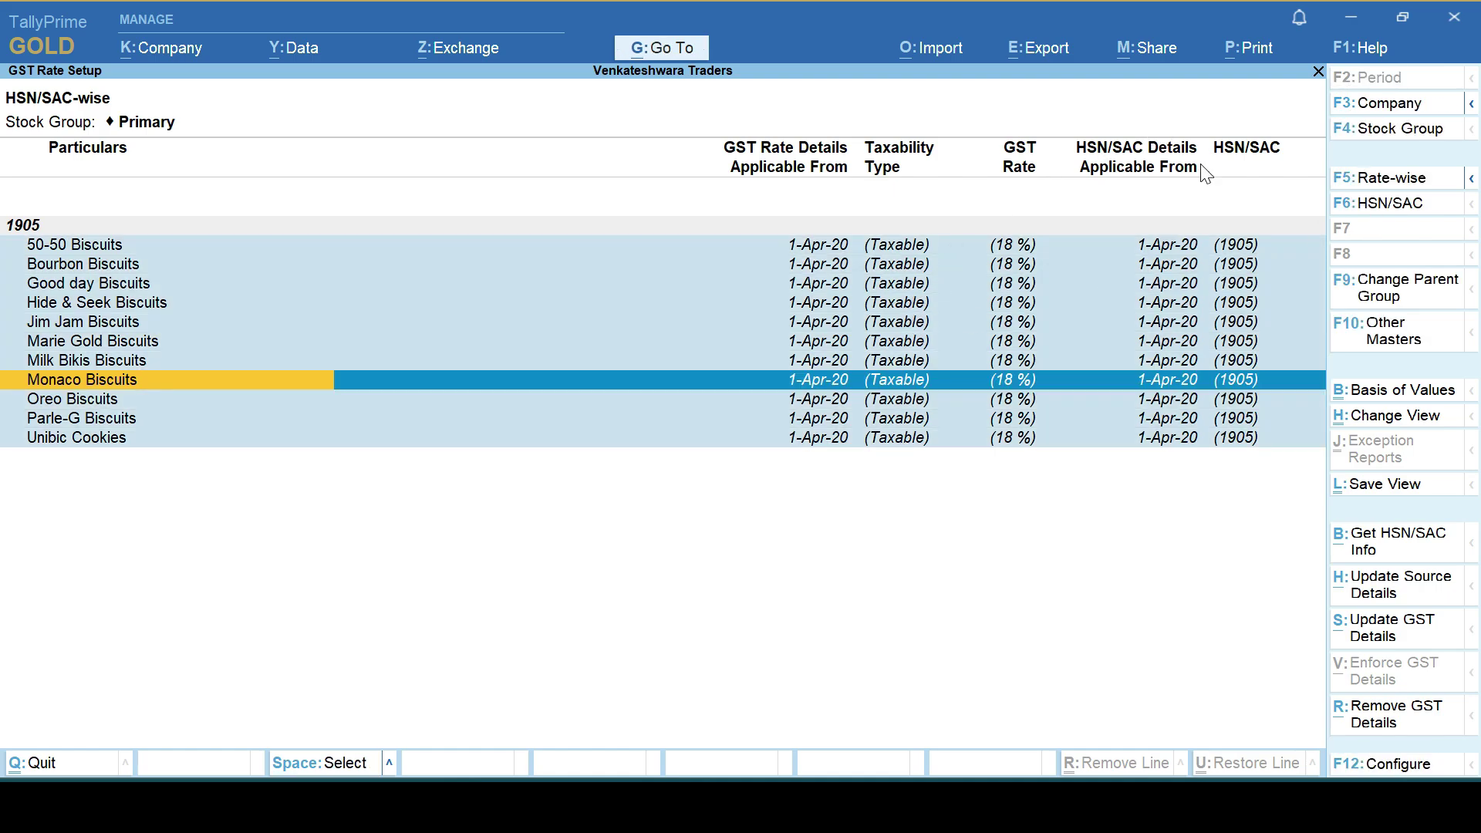
Update GST details for the selected biscuits, specifying HSN/SAC 001905 with the description Others
{"action": "left_click", "coordinate": [1416, 642]}
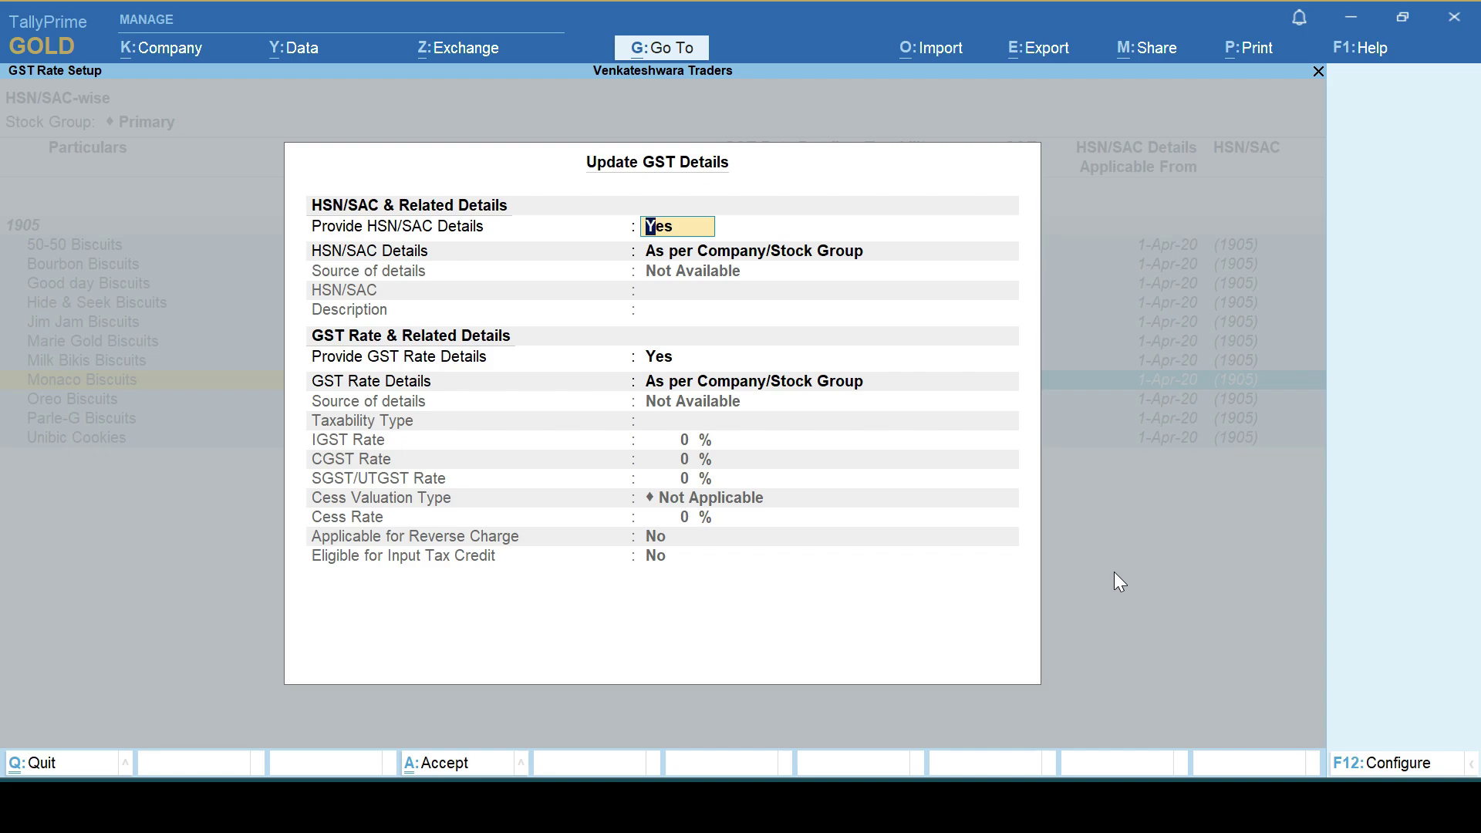
{"action": "key", "text": "Return"}
{"action": "key", "text": "Down"}
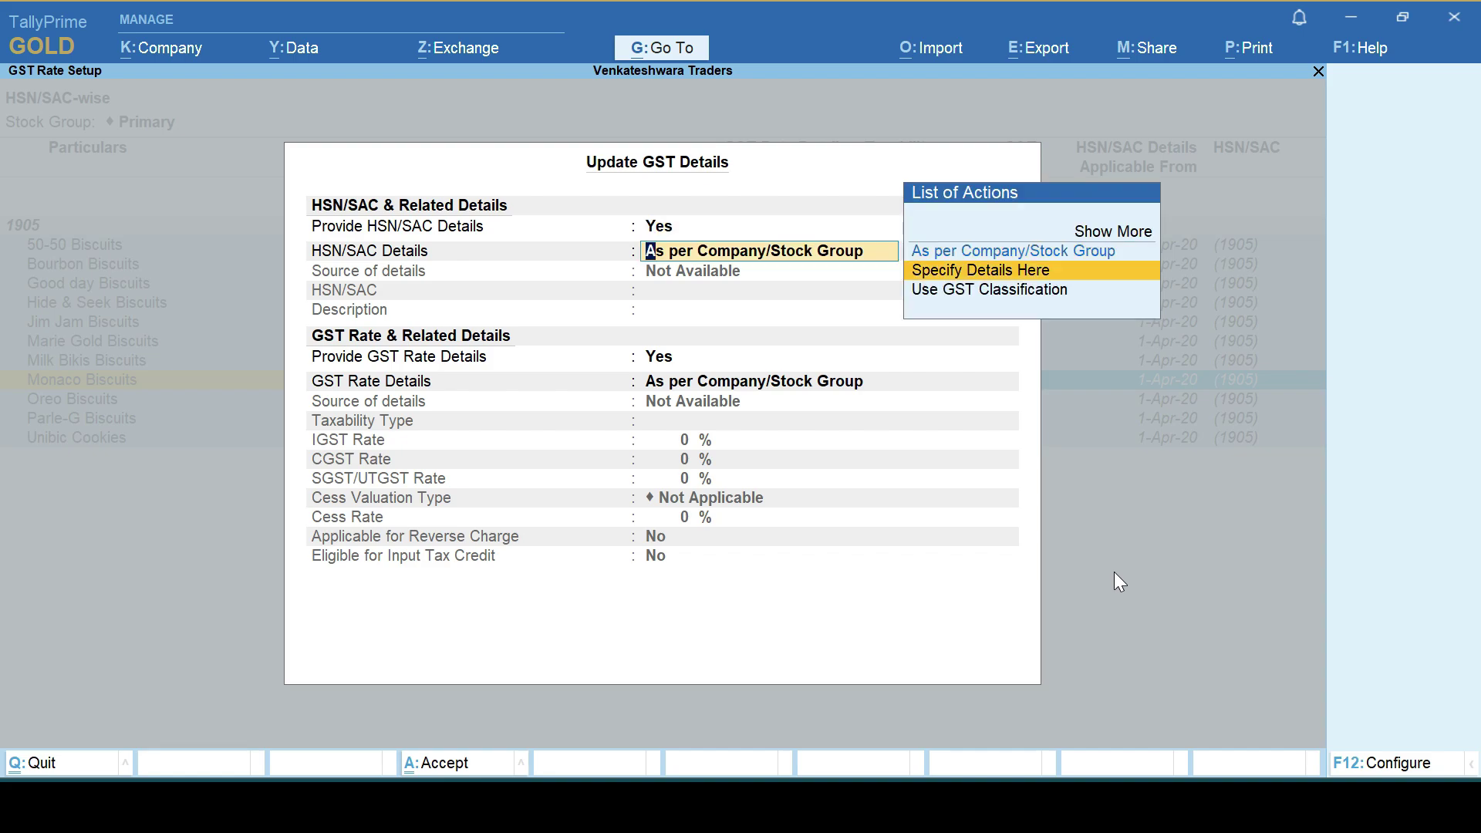
{"action": "key", "text": "Return"}
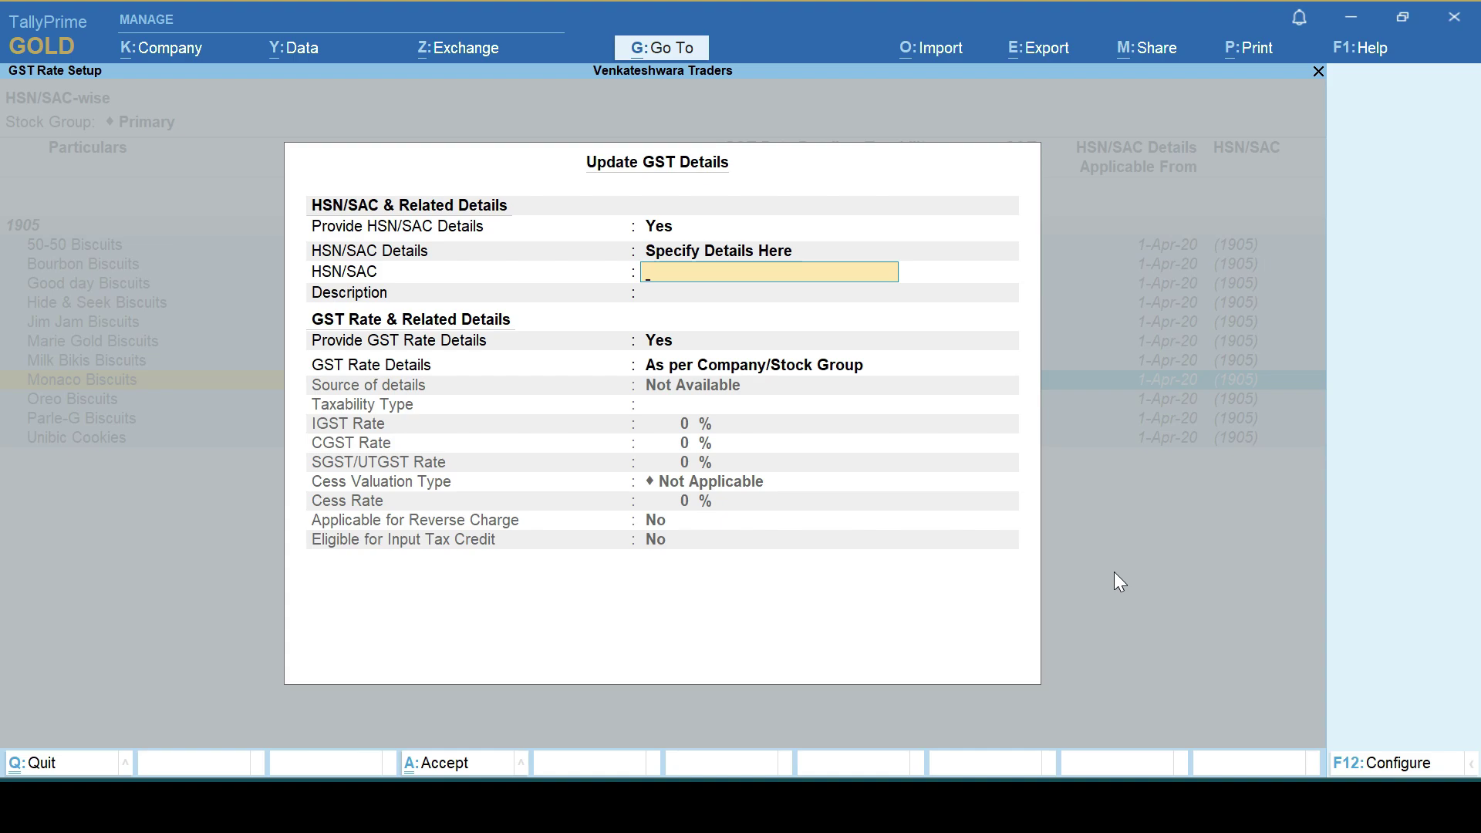
{"action": "type", "text": "001905"}
{"action": "key", "text": "Return"}
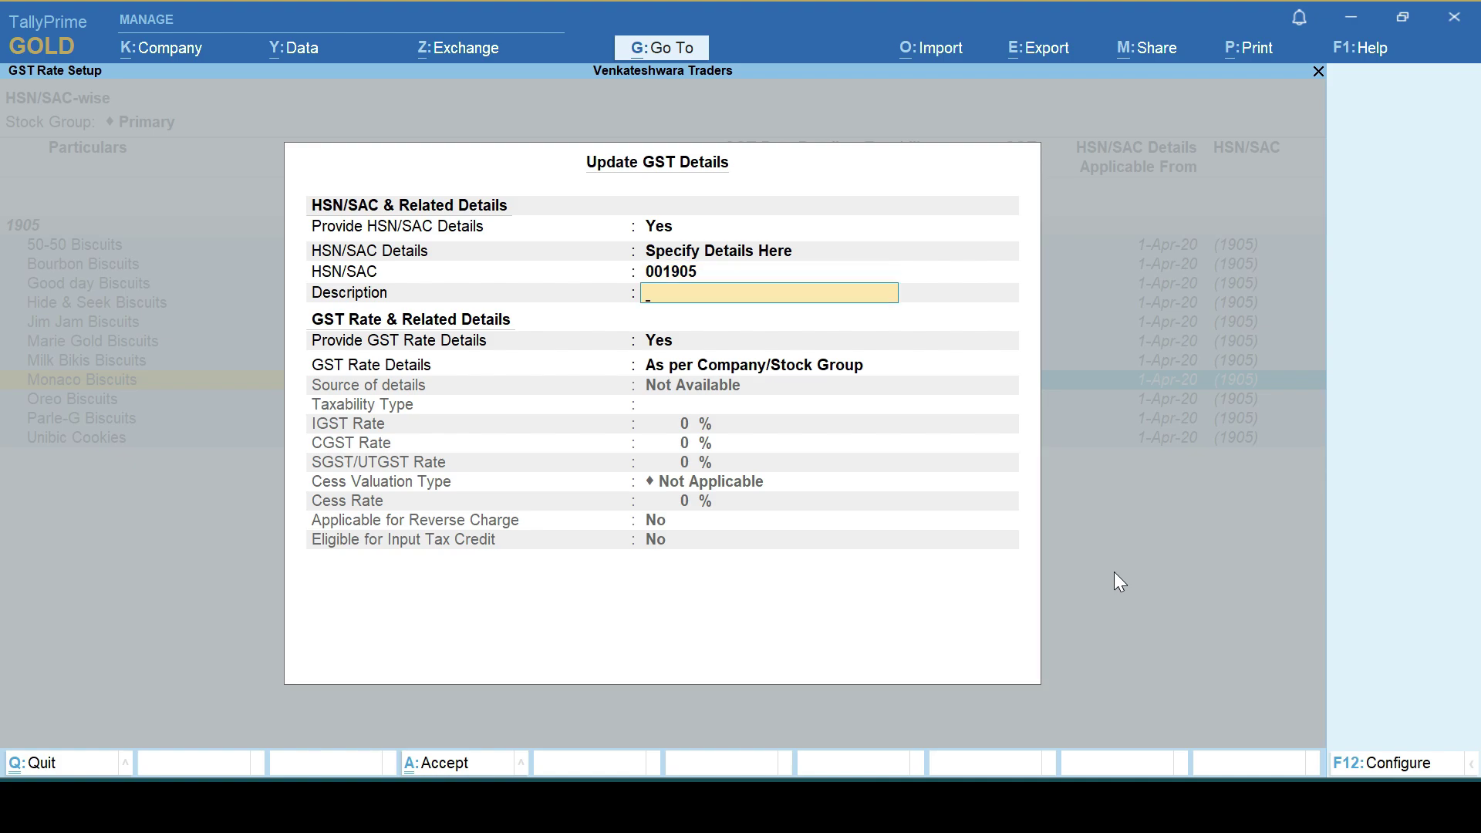
{"action": "type", "text": "Others"}
{"action": "key", "text": "Return"}
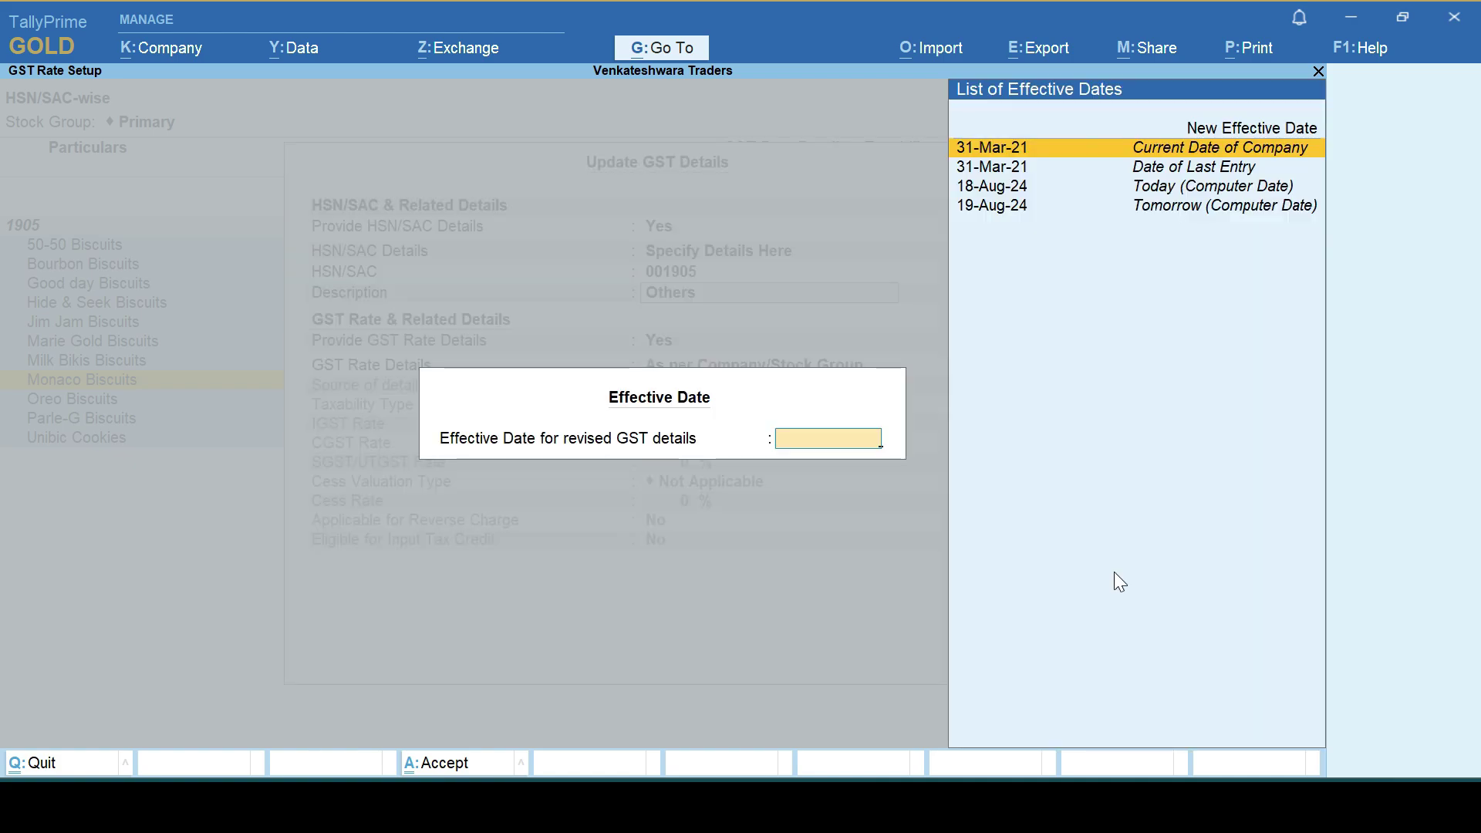
Set a new effective date of 1.3.21 for the revised HSN/SAC details and keep Provide GST Rate Details as Yes
{"action": "key", "text": "Up"}
{"action": "key", "text": "Return"}
{"action": "type", "text": "1.3"}
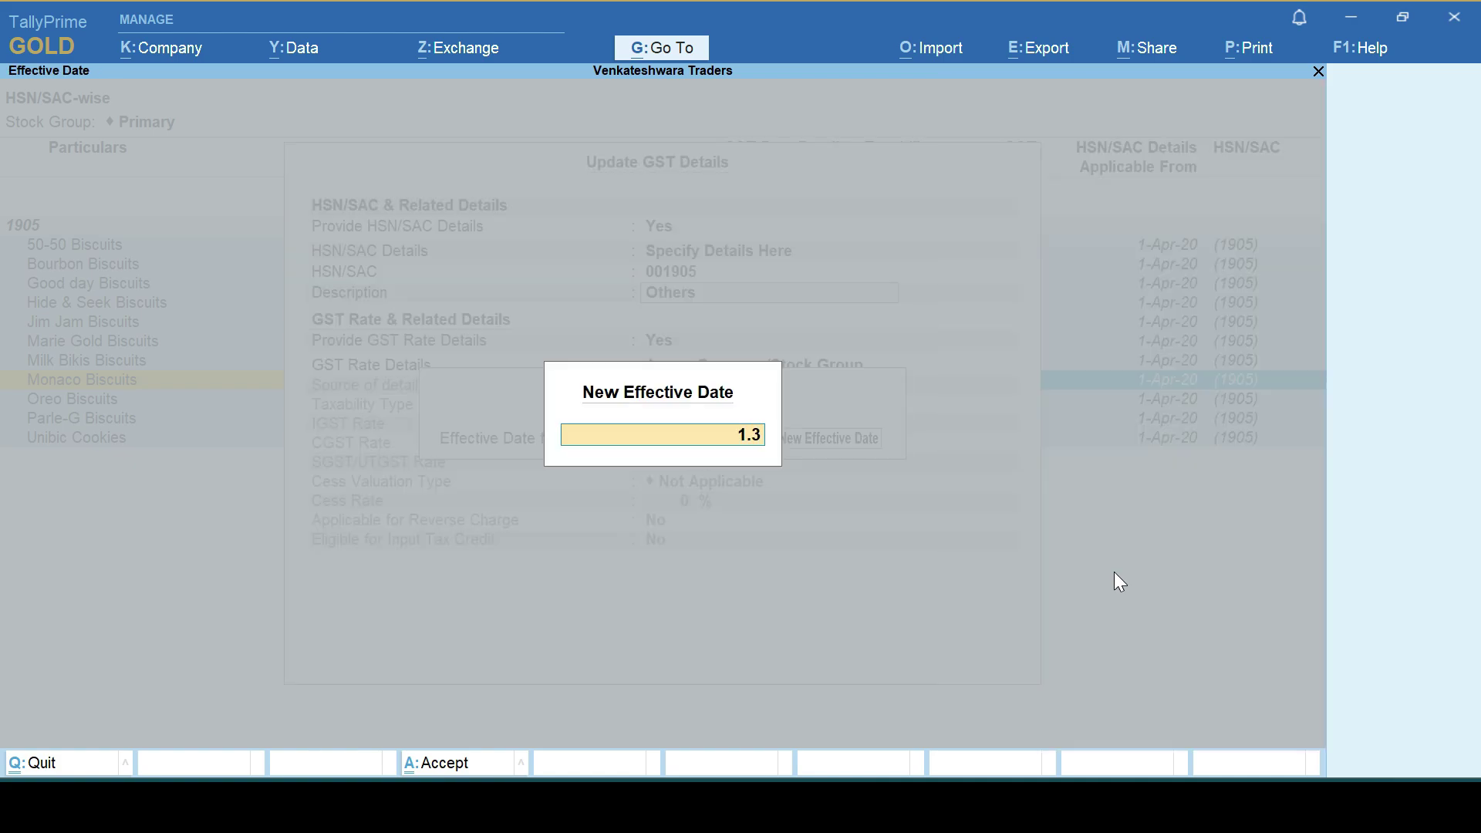
{"action": "type", "text": ".21"}
{"action": "key", "text": "Return"}
{"action": "key", "text": "Return"}
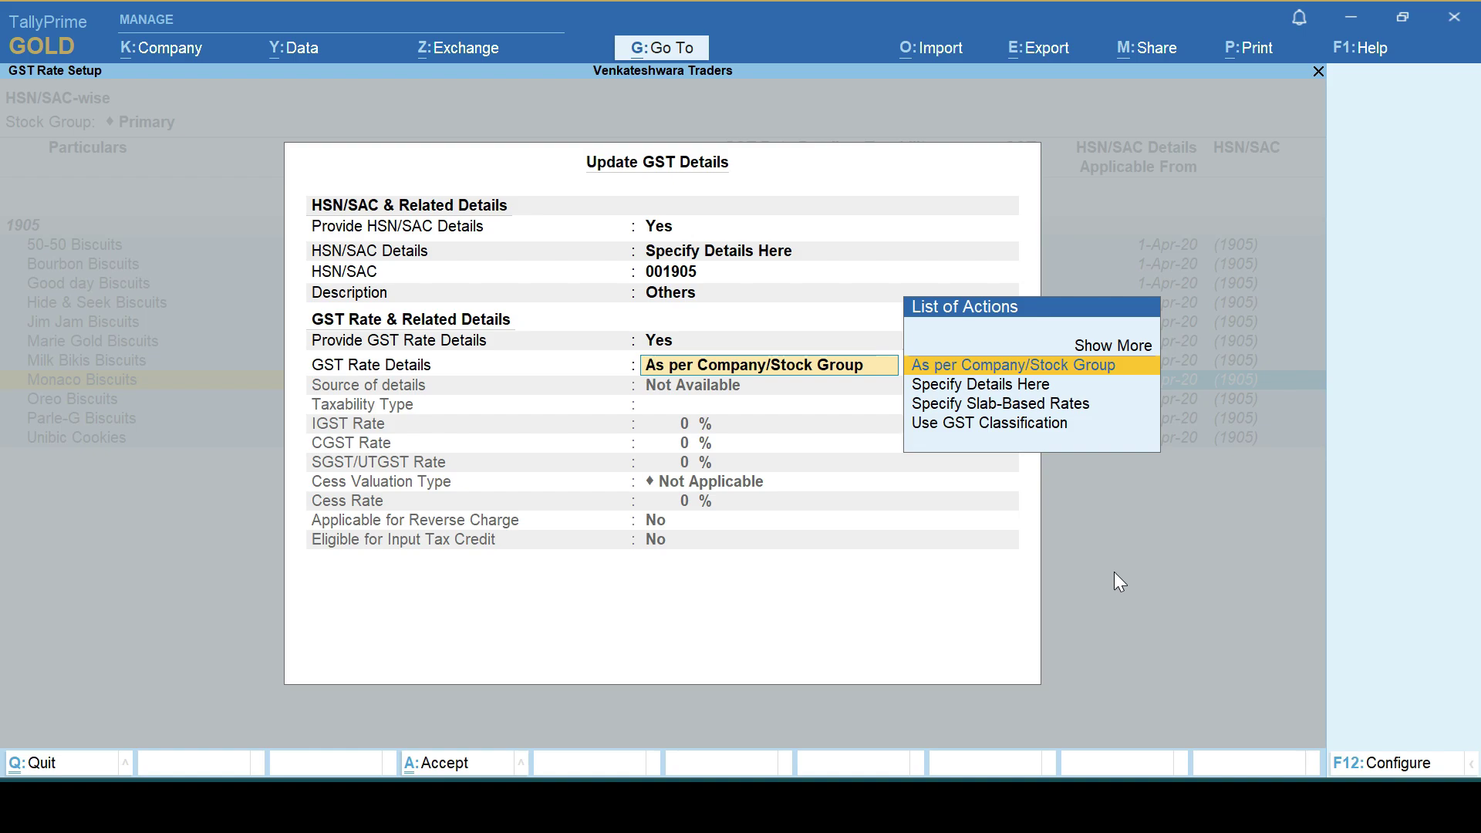
Specify the GST rate details directly as Taxable with a 12% IGST rate, no cess, no reverse charge and input tax credit eligible
{"action": "key", "text": "Down"}
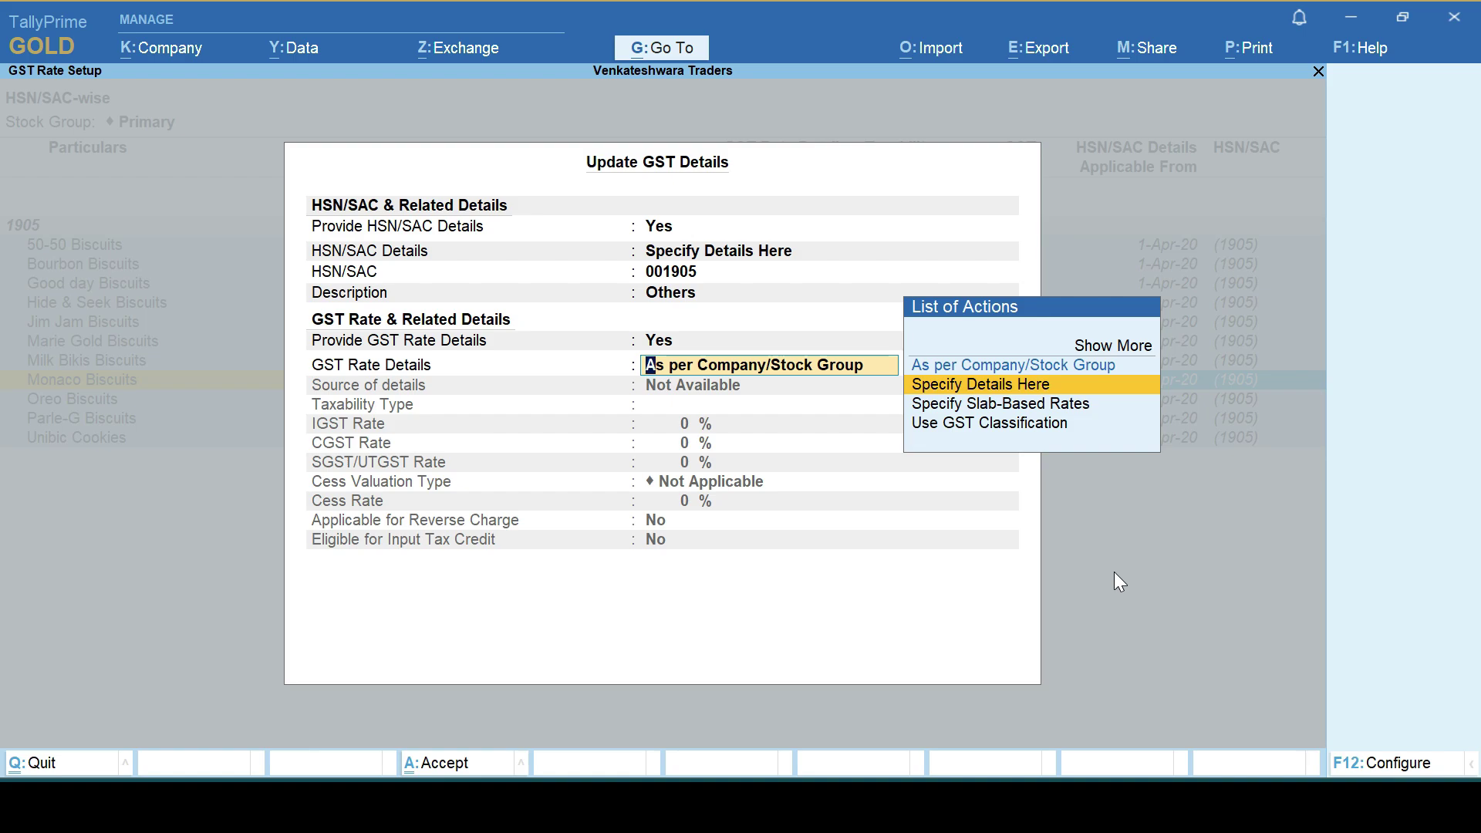
{"action": "key", "text": "Return"}
{"action": "key", "text": "Return"}
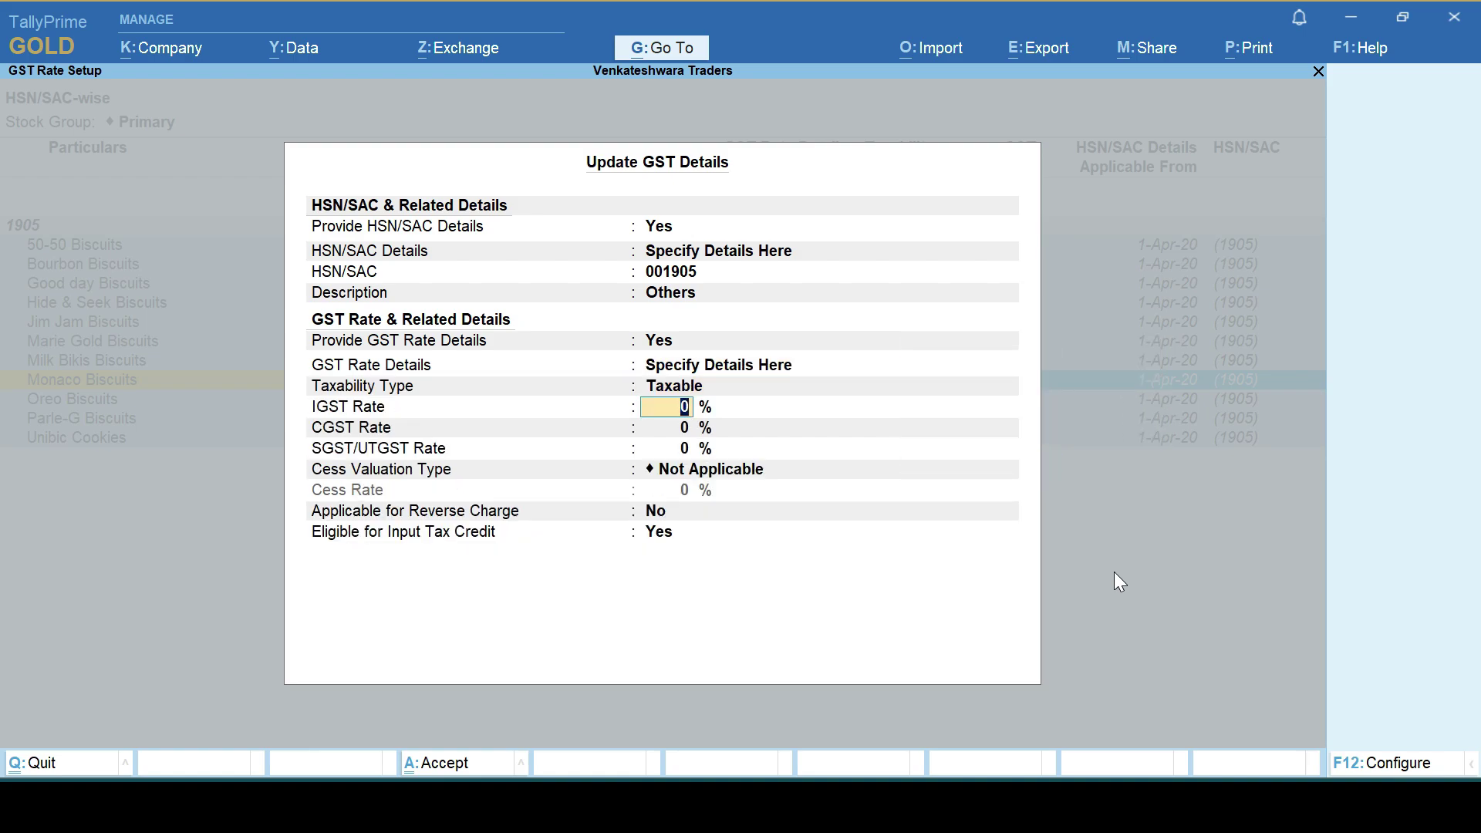
{"action": "type", "text": "12"}
{"action": "key", "text": "Return"}
{"action": "key", "text": "Return"}
{"action": "key", "text": "Return"}
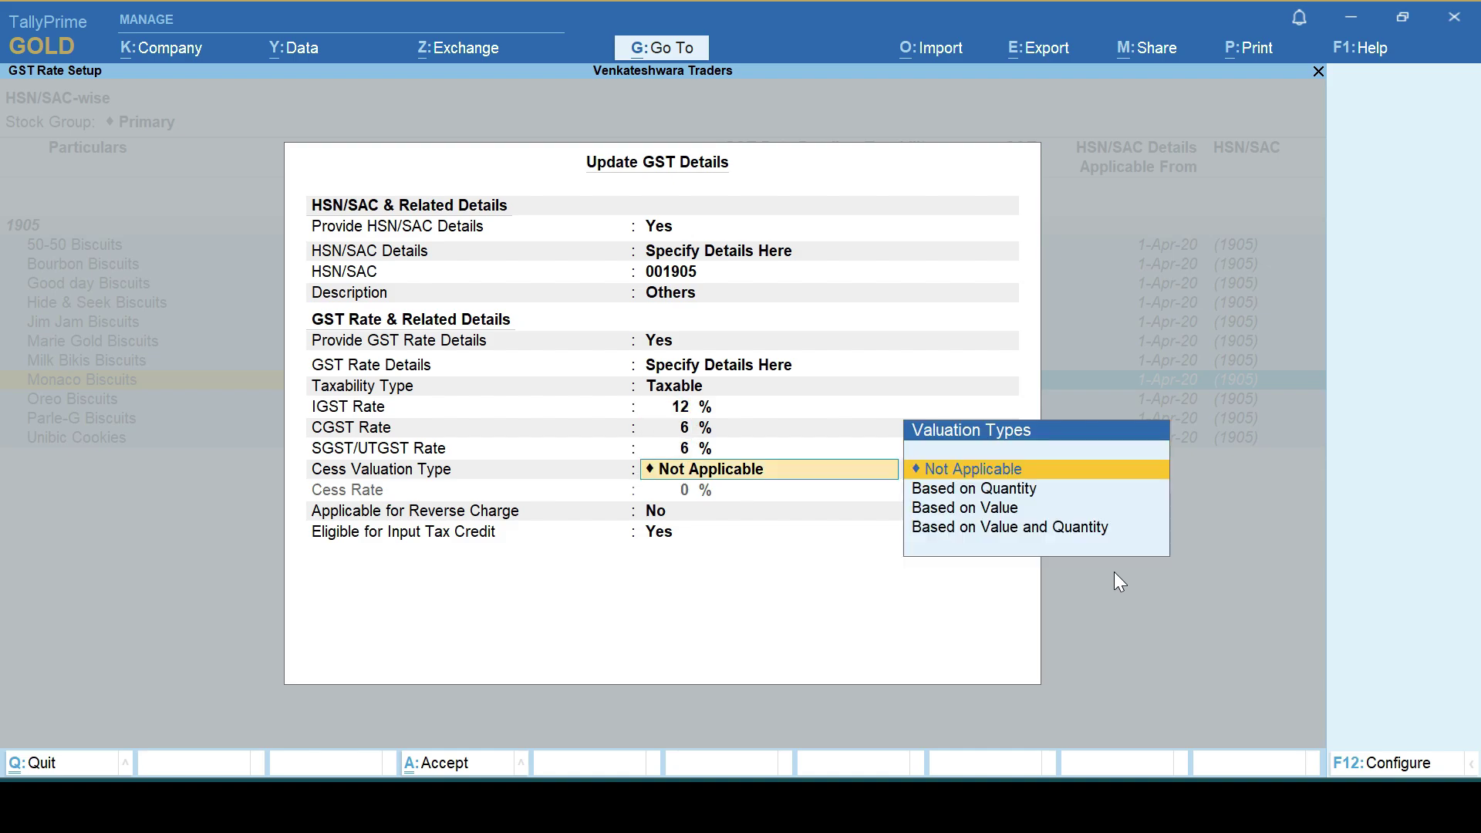
{"action": "key", "text": "Return"}
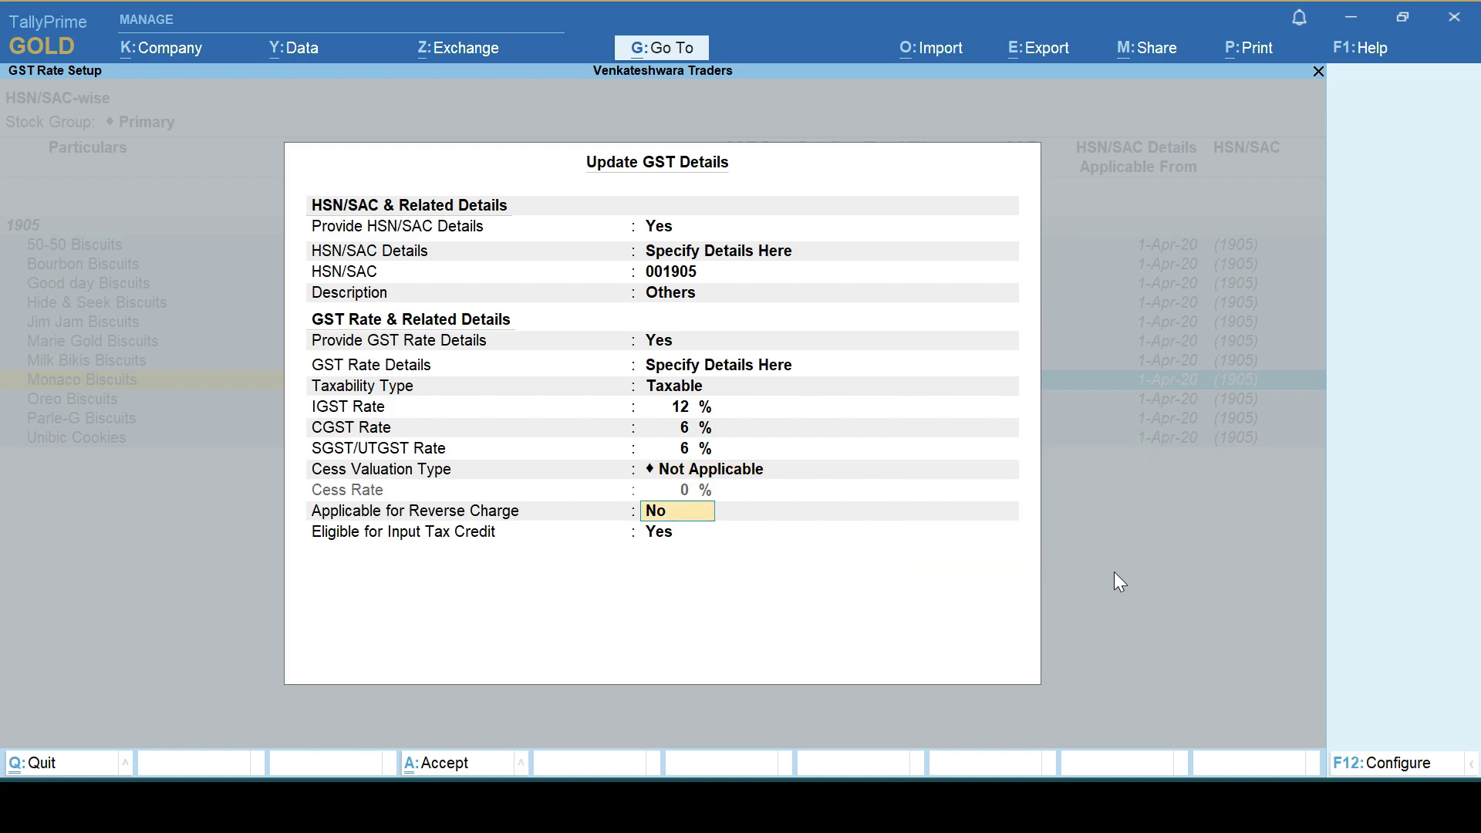
{"action": "key", "text": "Return"}
{"action": "key", "text": "Return"}
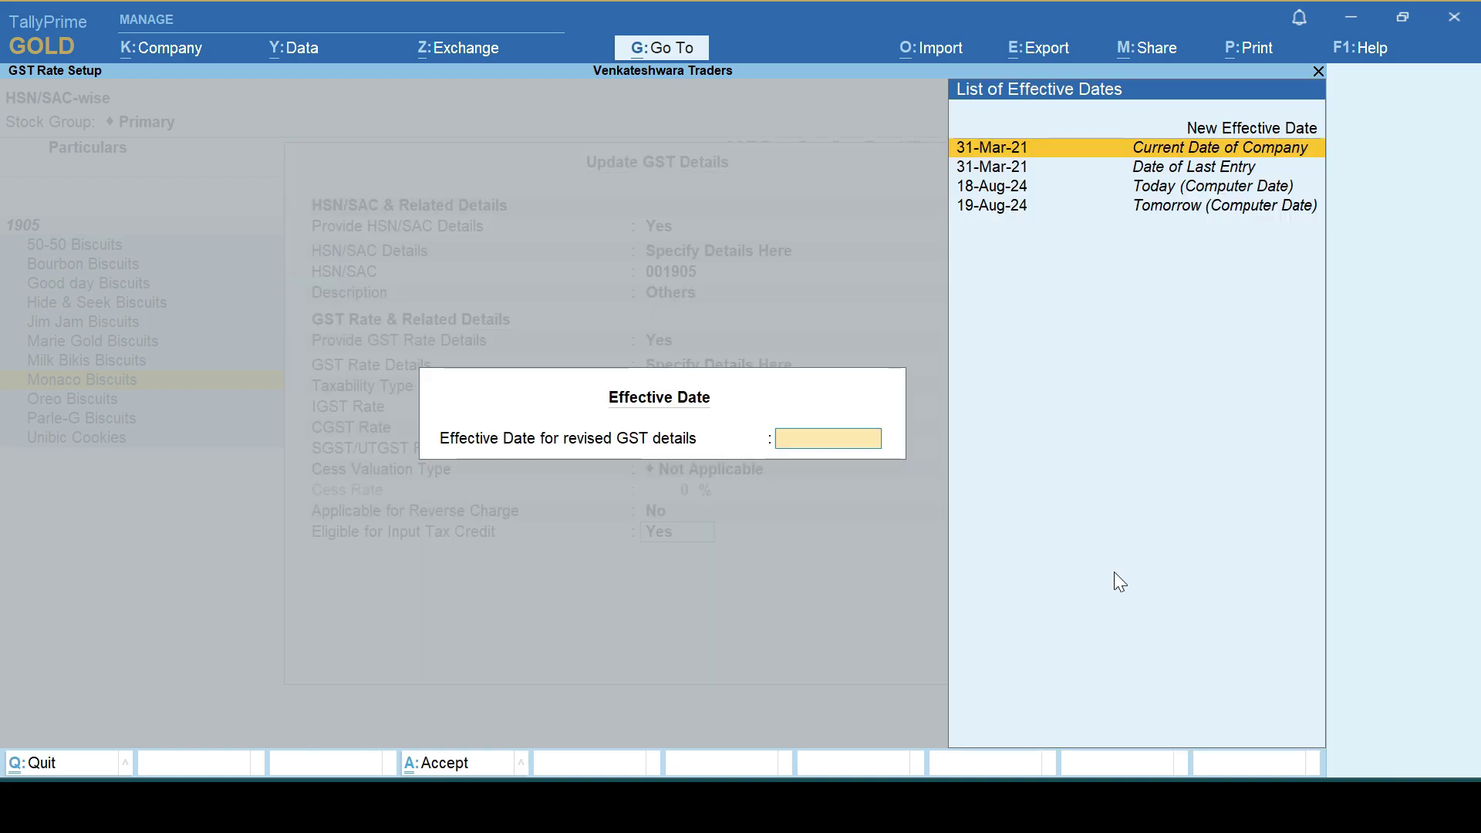
Set a new effective date of 1.3.21 for the revised GST rate and save the bulk update
{"action": "key", "text": "Up"}
{"action": "key", "text": "Return"}
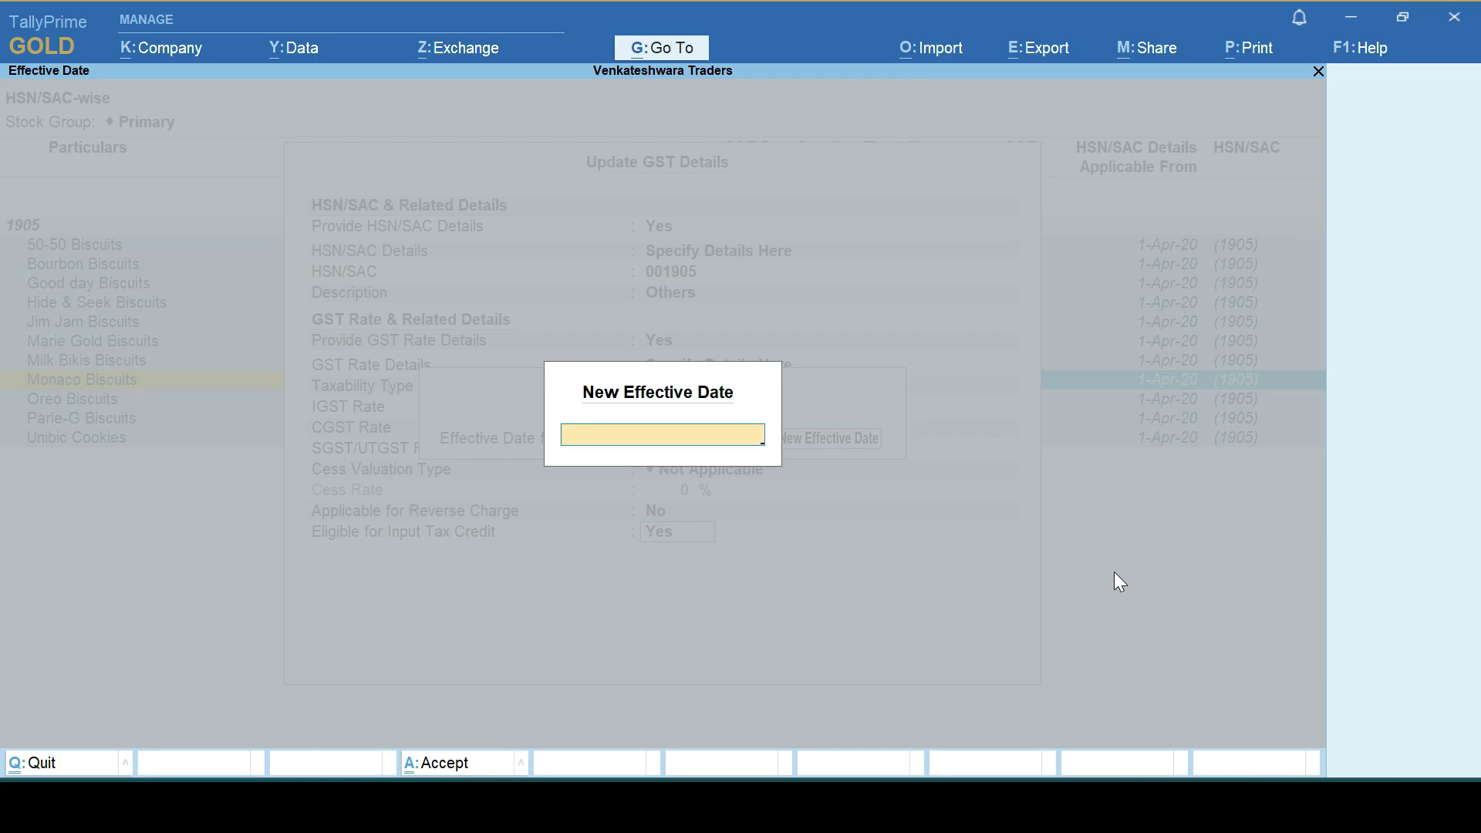
{"action": "type", "text": "1.3.21"}
{"action": "key", "text": "Return"}
{"action": "key", "text": "Return"}
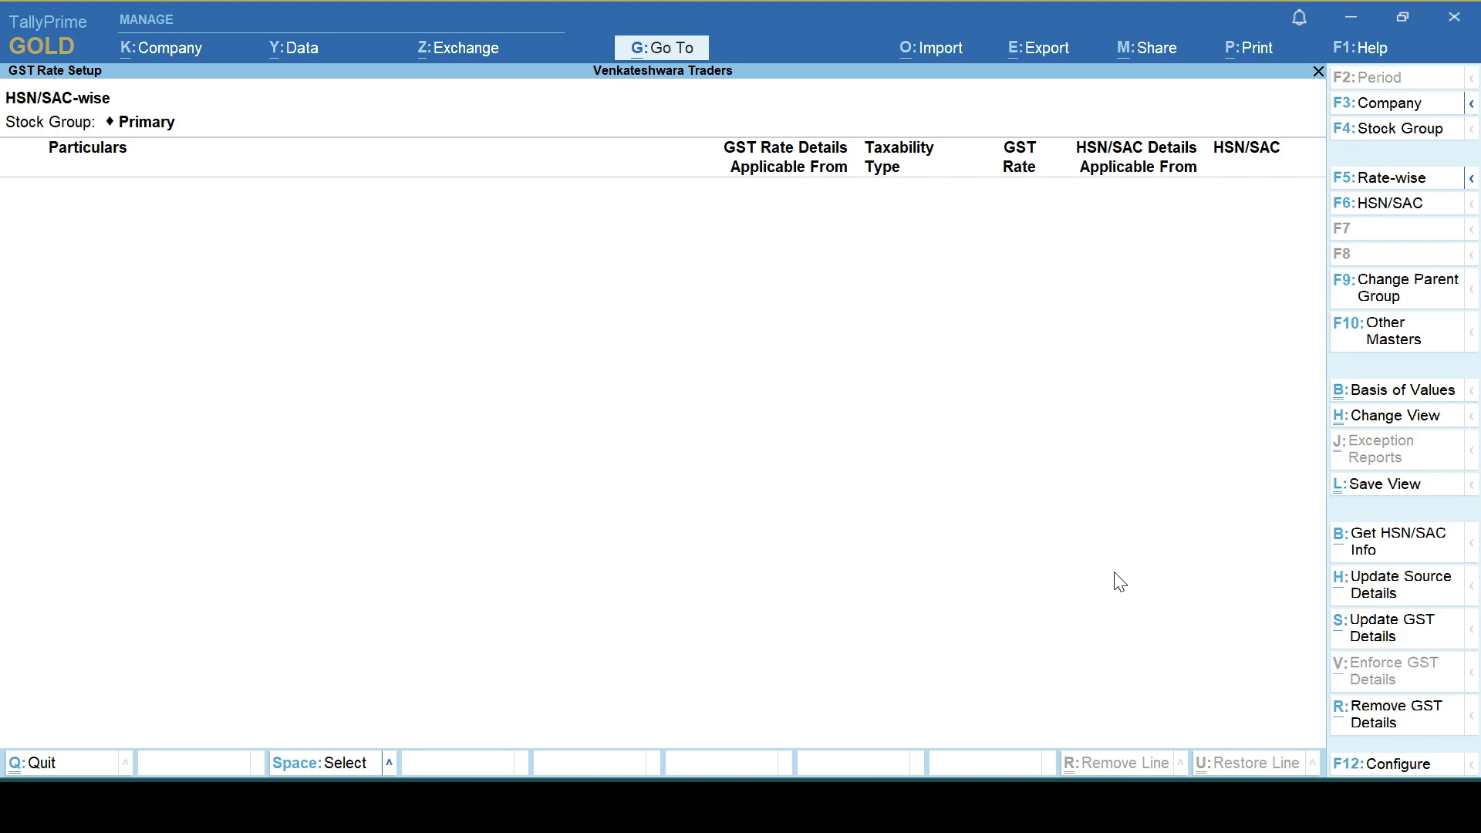
Reopen GST Rate Setup for Stock Items and filter the list to HSN/SAC 001905
{"action": "key", "text": "Escape"}
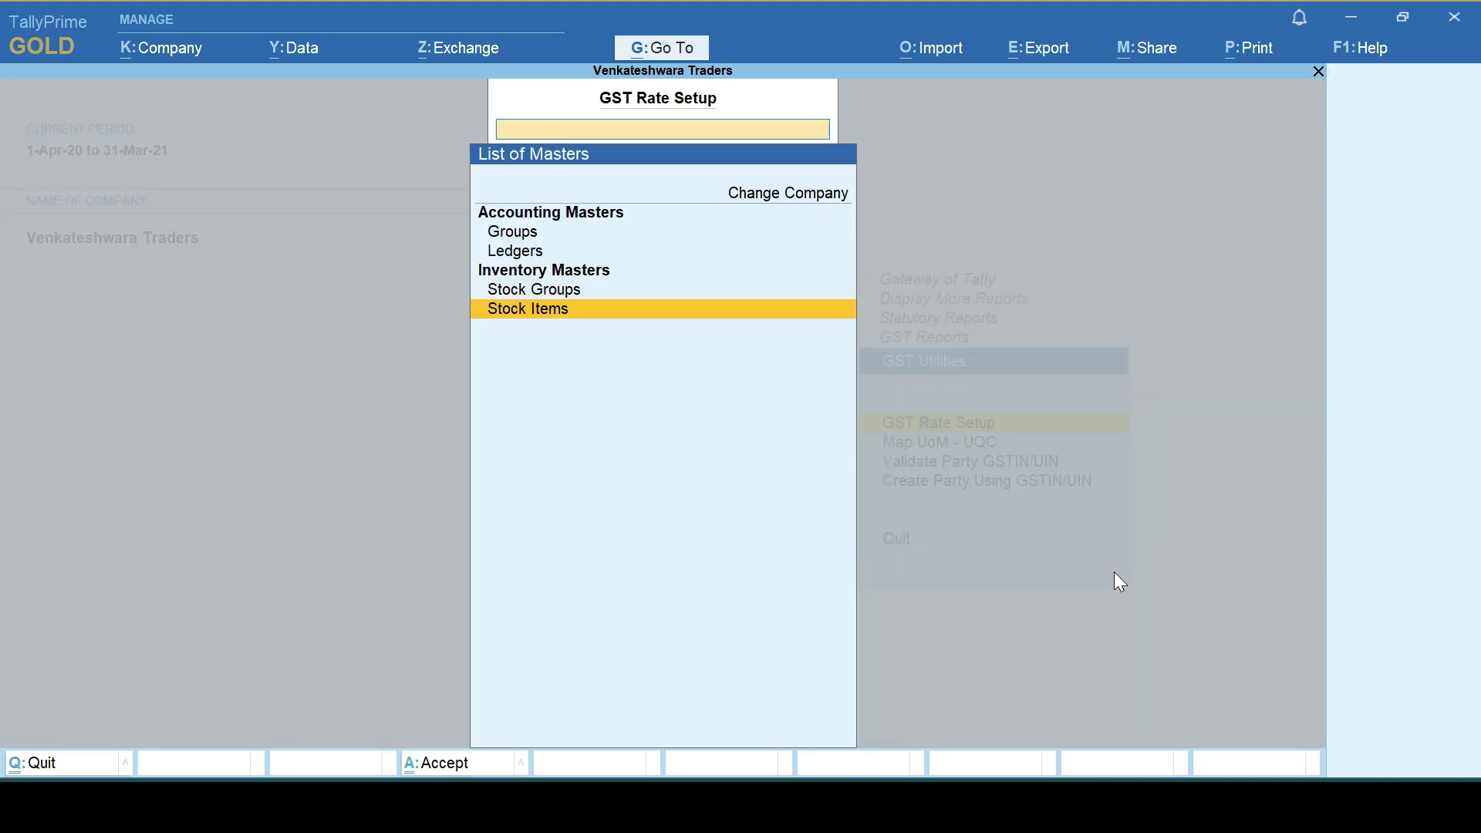
{"action": "key", "text": "Return"}
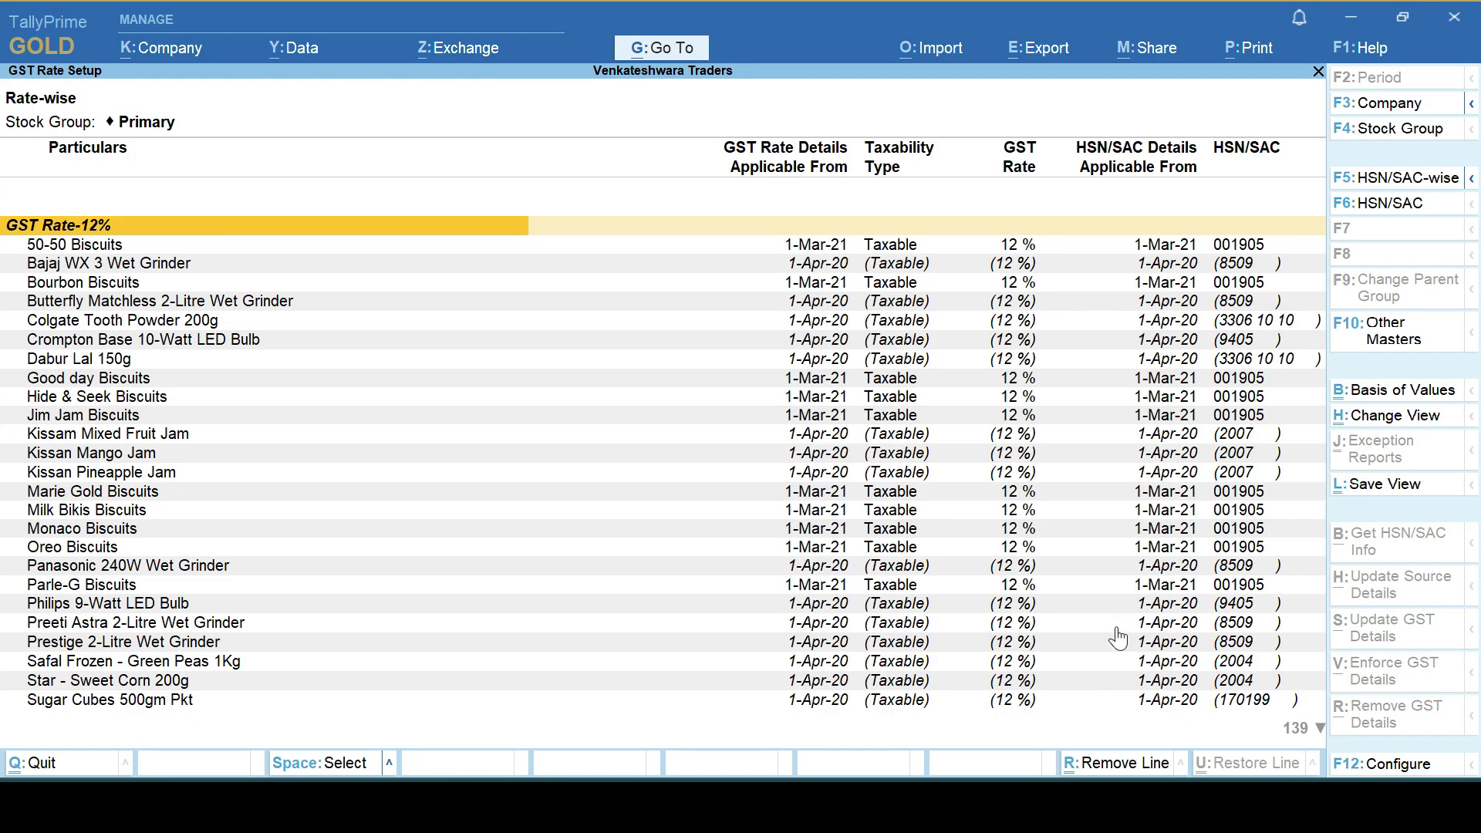
{"action": "left_click", "coordinate": [1375, 206]}
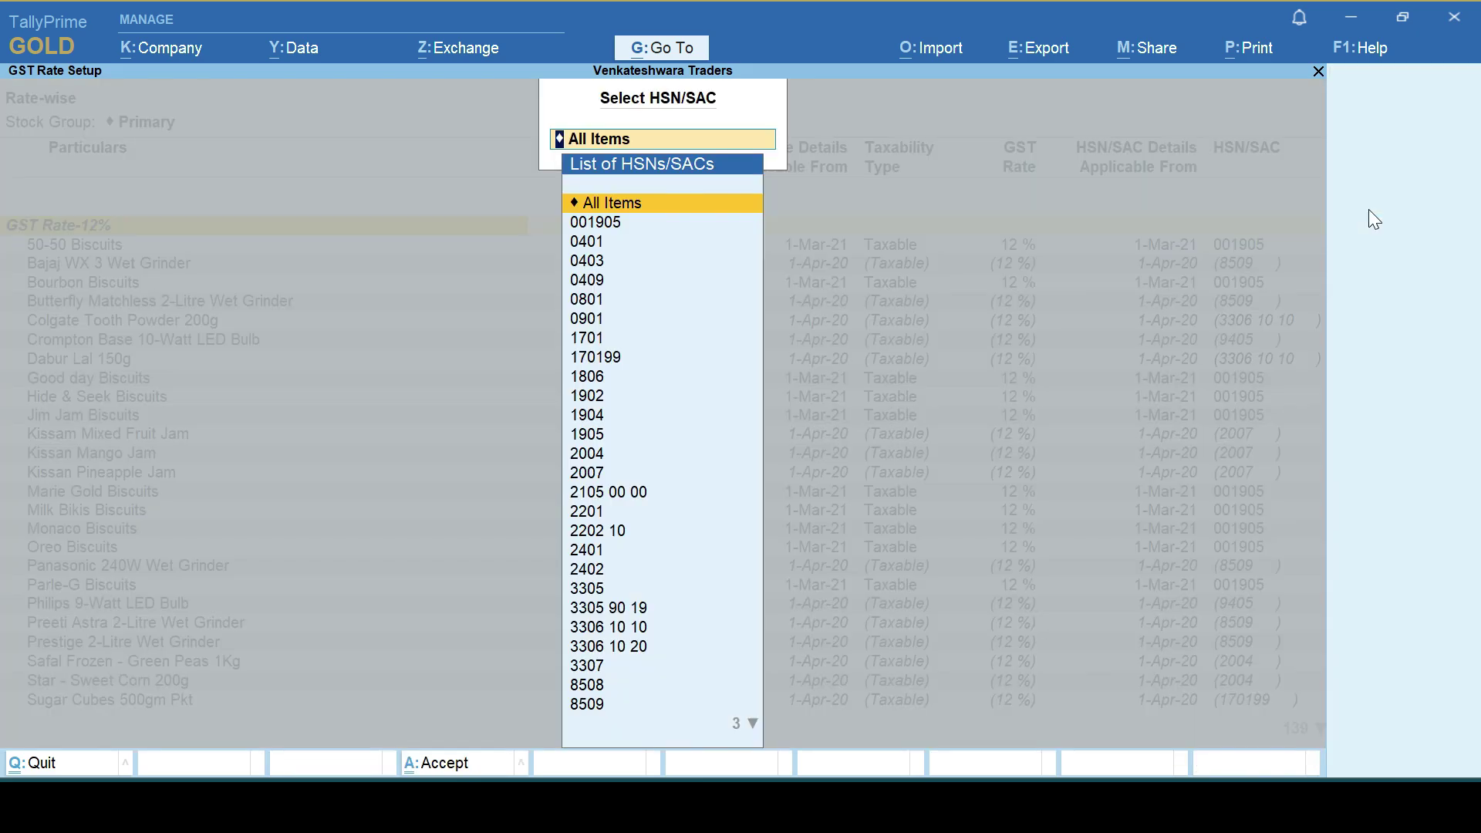
{"action": "type", "text": "00"}
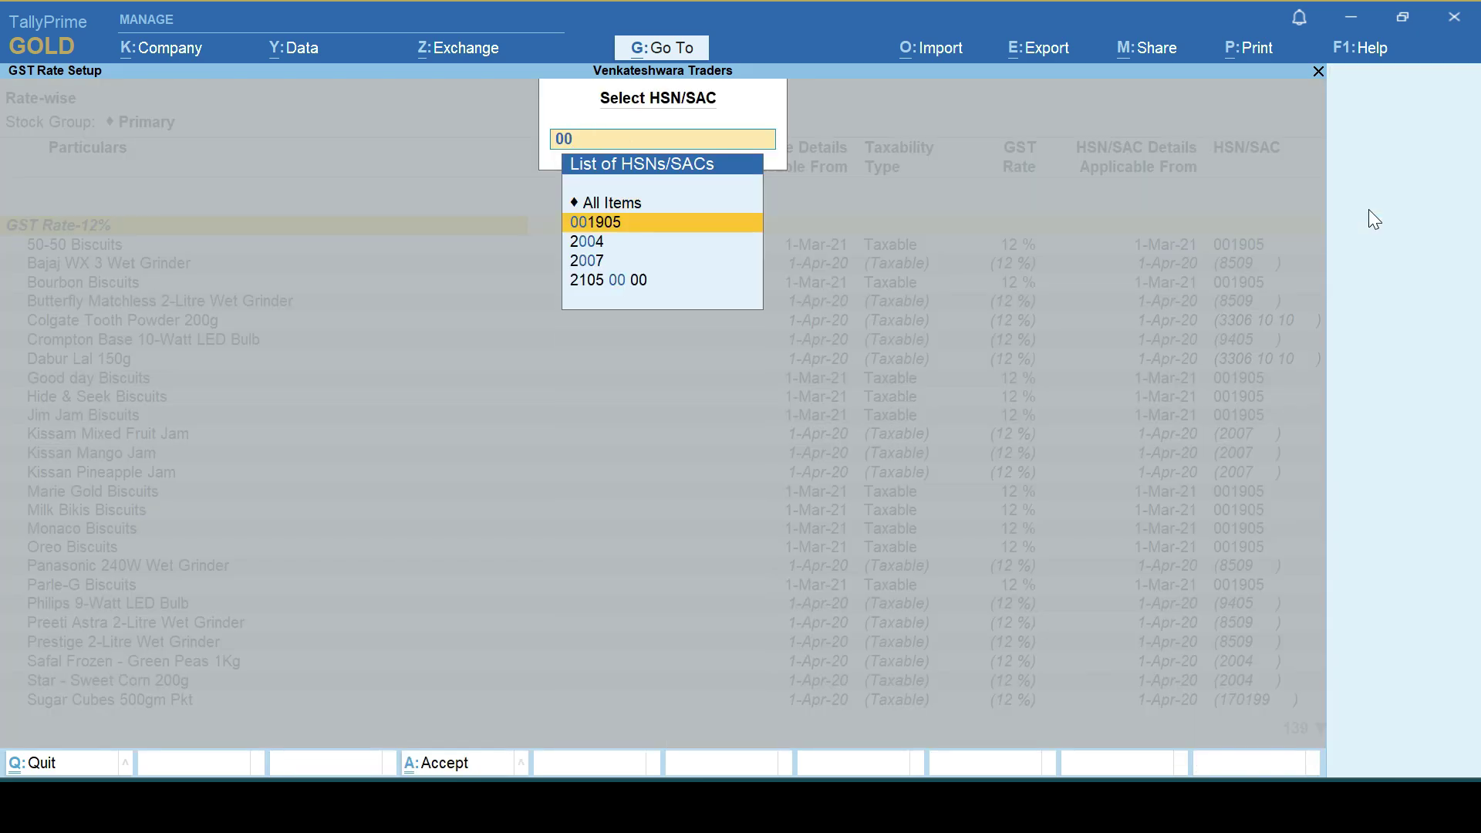
{"action": "type", "text": "1905"}
{"action": "key", "text": "Return"}
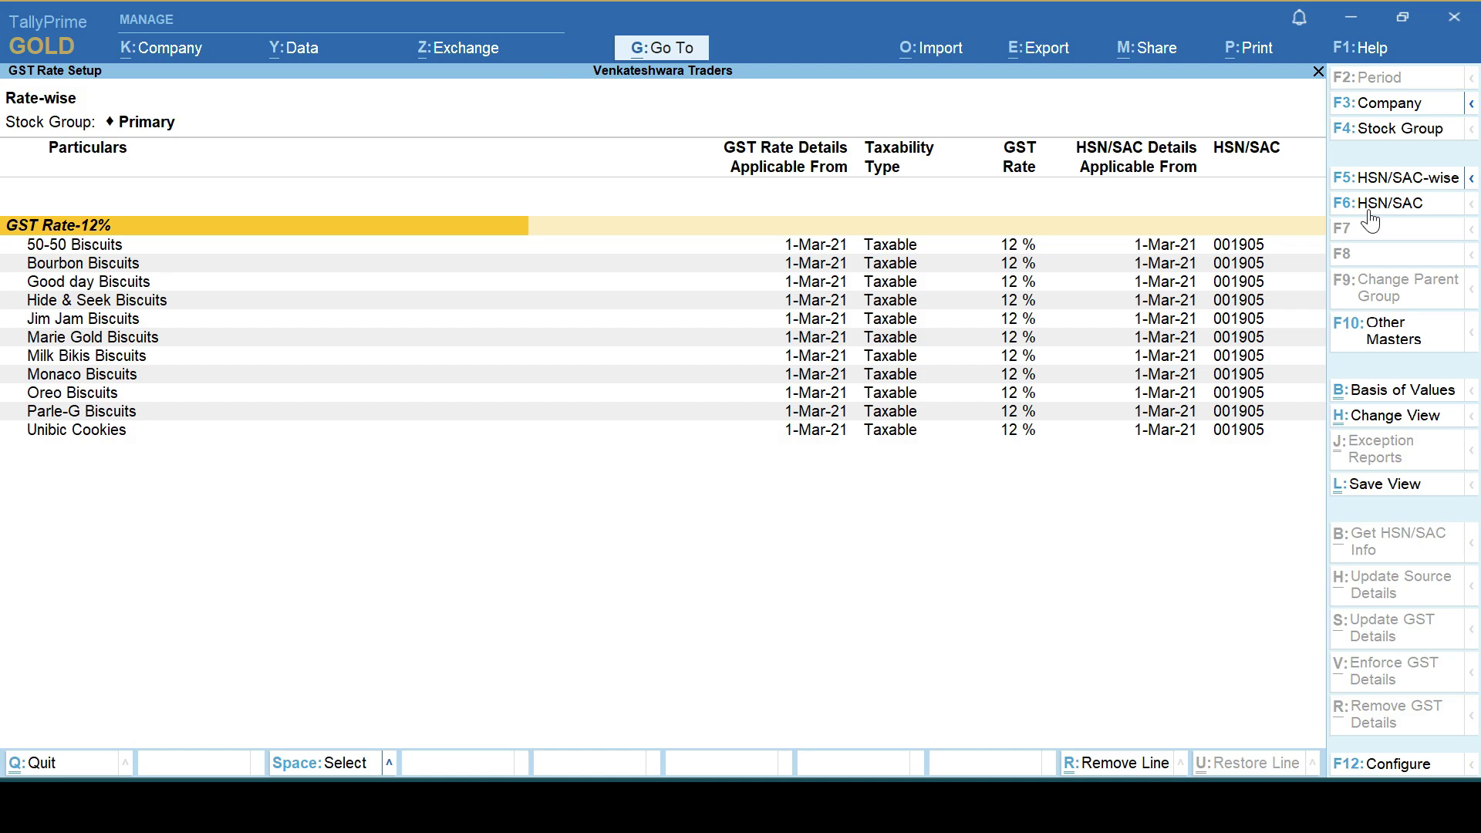
Review the applicable dates, taxability type and GST rate of the biscuit items under HSN/SAC 001905
{"action": "key", "text": "Down"}
{"action": "key", "text": "Down"}
{"action": "key", "text": "Down"}
{"action": "key", "text": "Down"}
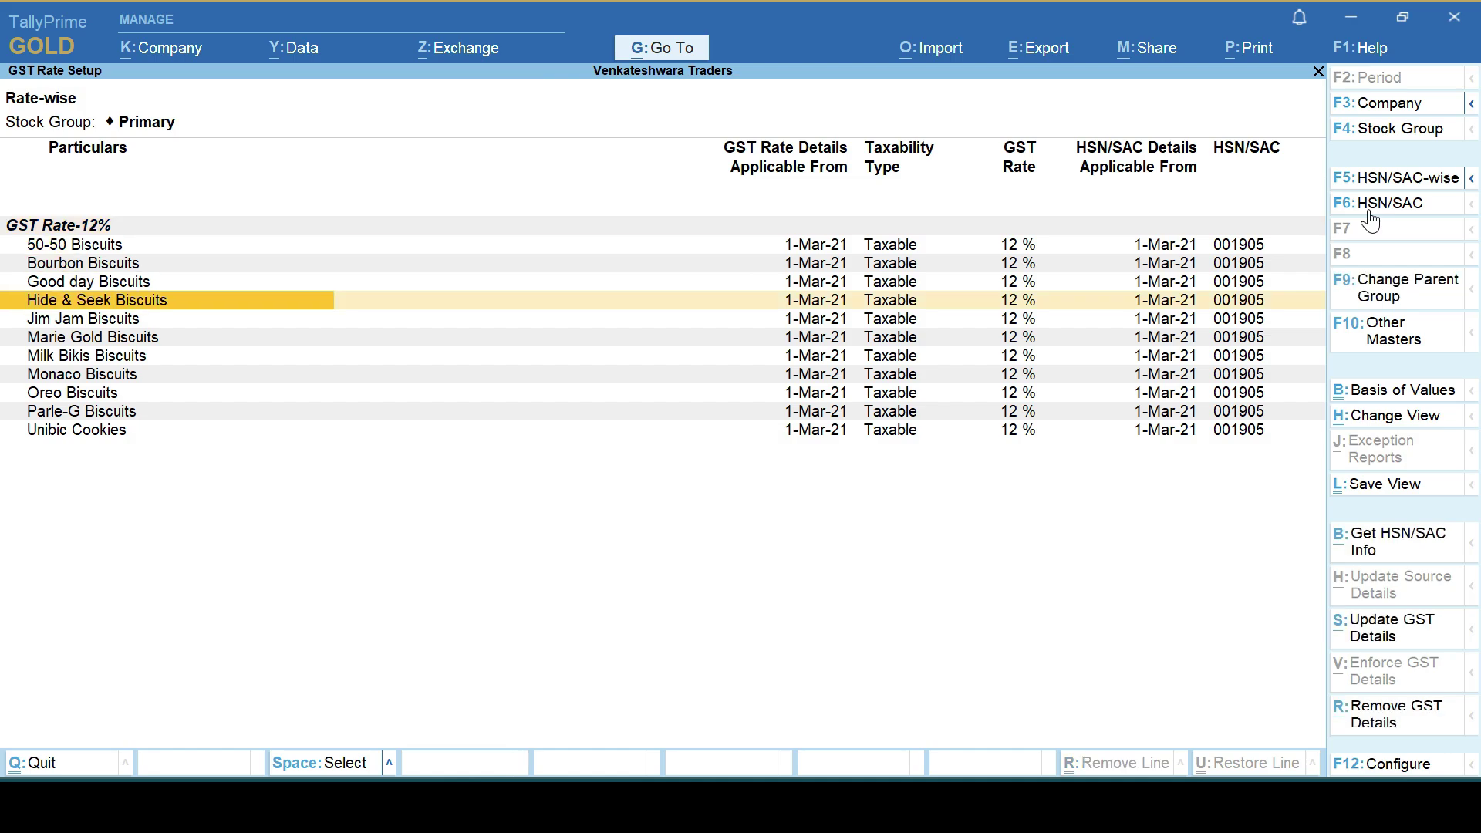
{"action": "key", "text": "Right"}
{"action": "key", "text": "Right"}
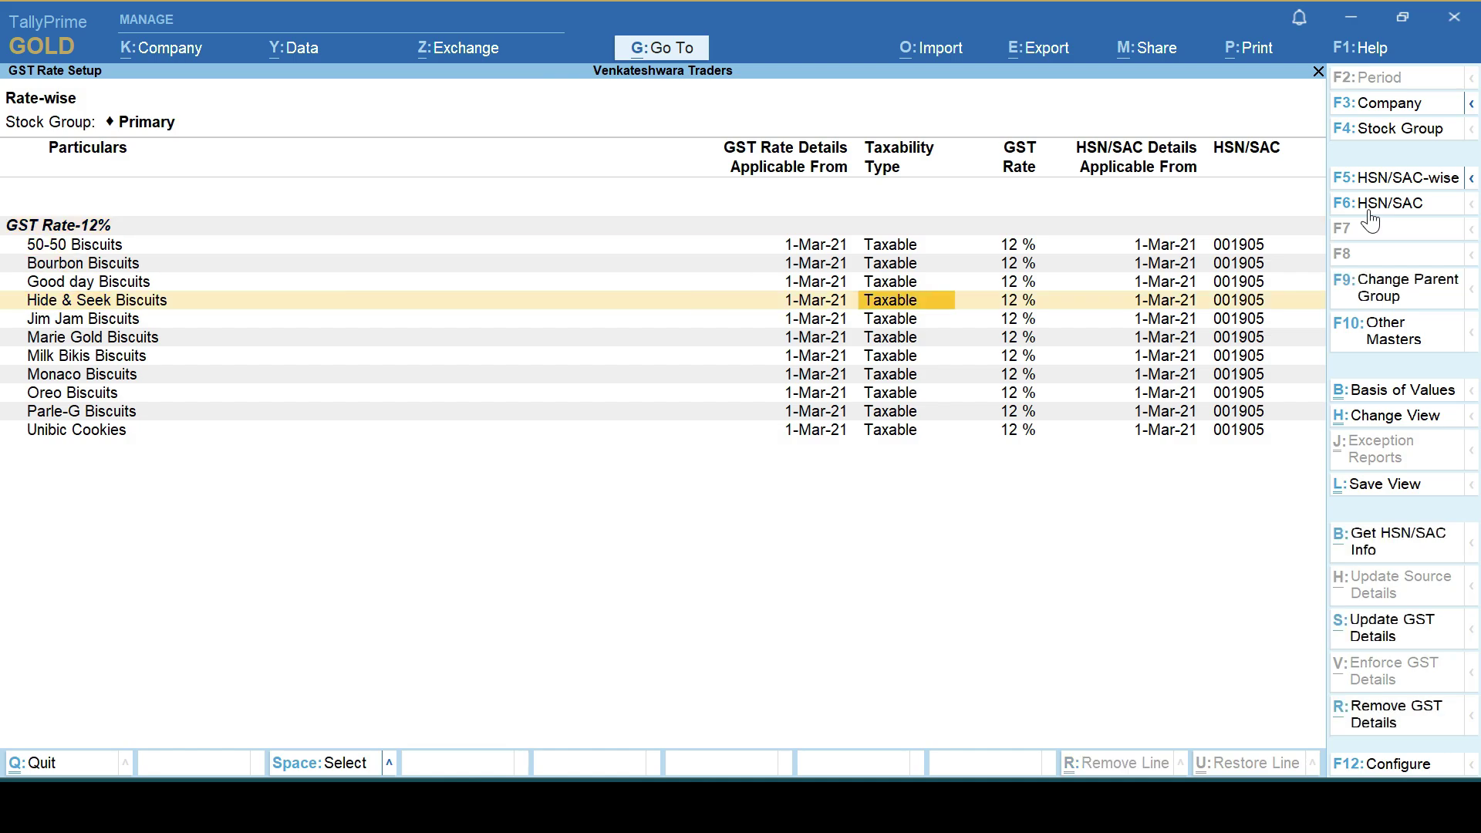
{"action": "key", "text": "Up"}
{"action": "key", "text": "Up"}
{"action": "key", "text": "Up"}
{"action": "key", "text": "Left"}
Remove the GST details from all biscuit items under HSN/SAC 001905, from 50-50 Biscuits to Unibic Cookies
{"action": "key", "text": "Down"}
{"action": "key", "text": "Down"}
{"action": "key", "text": "Down"}
{"action": "key", "text": "Down"}
{"action": "key", "text": "Down"}
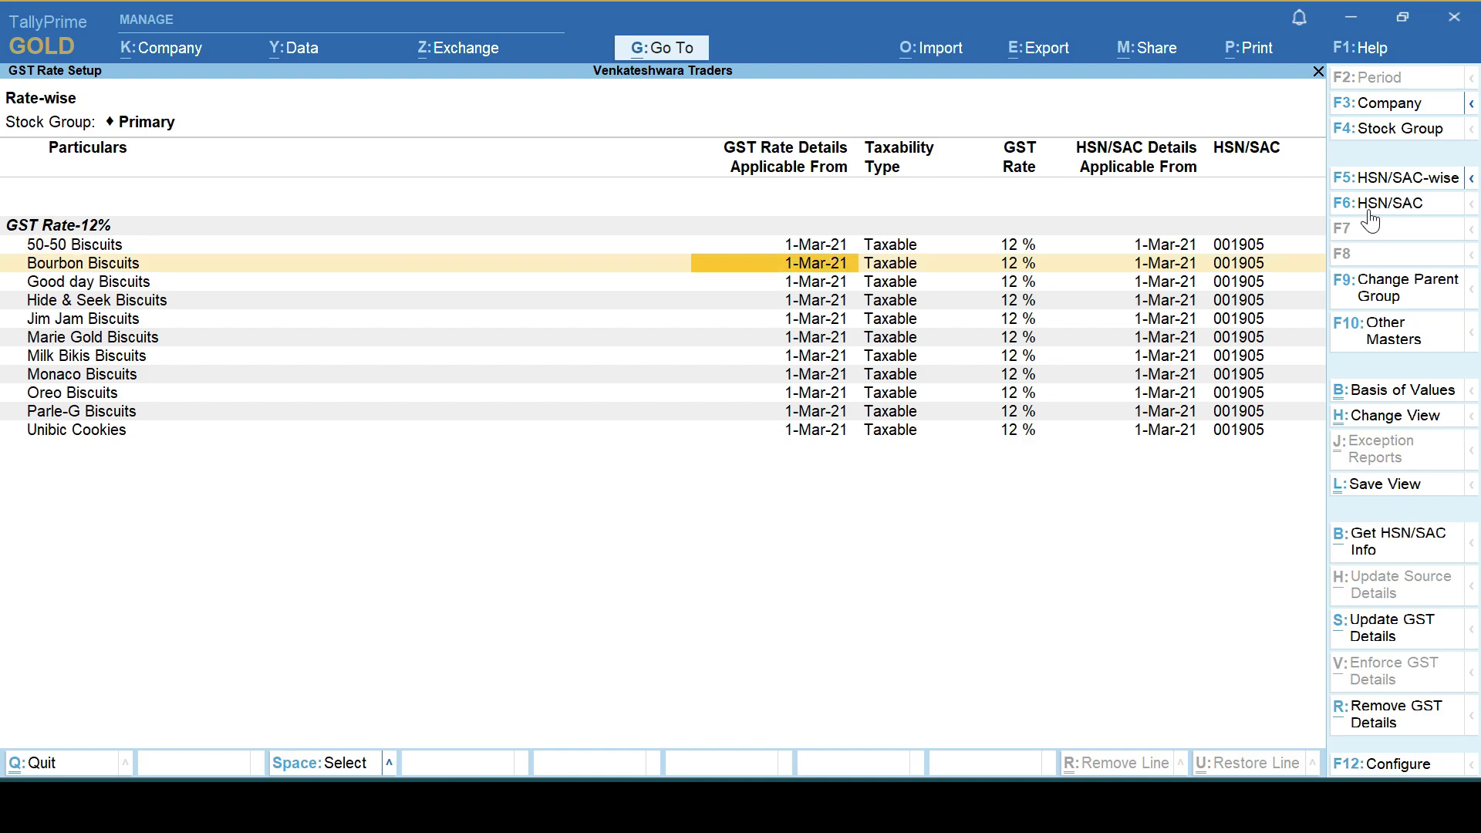
{"action": "key", "text": "ctrl+space"}
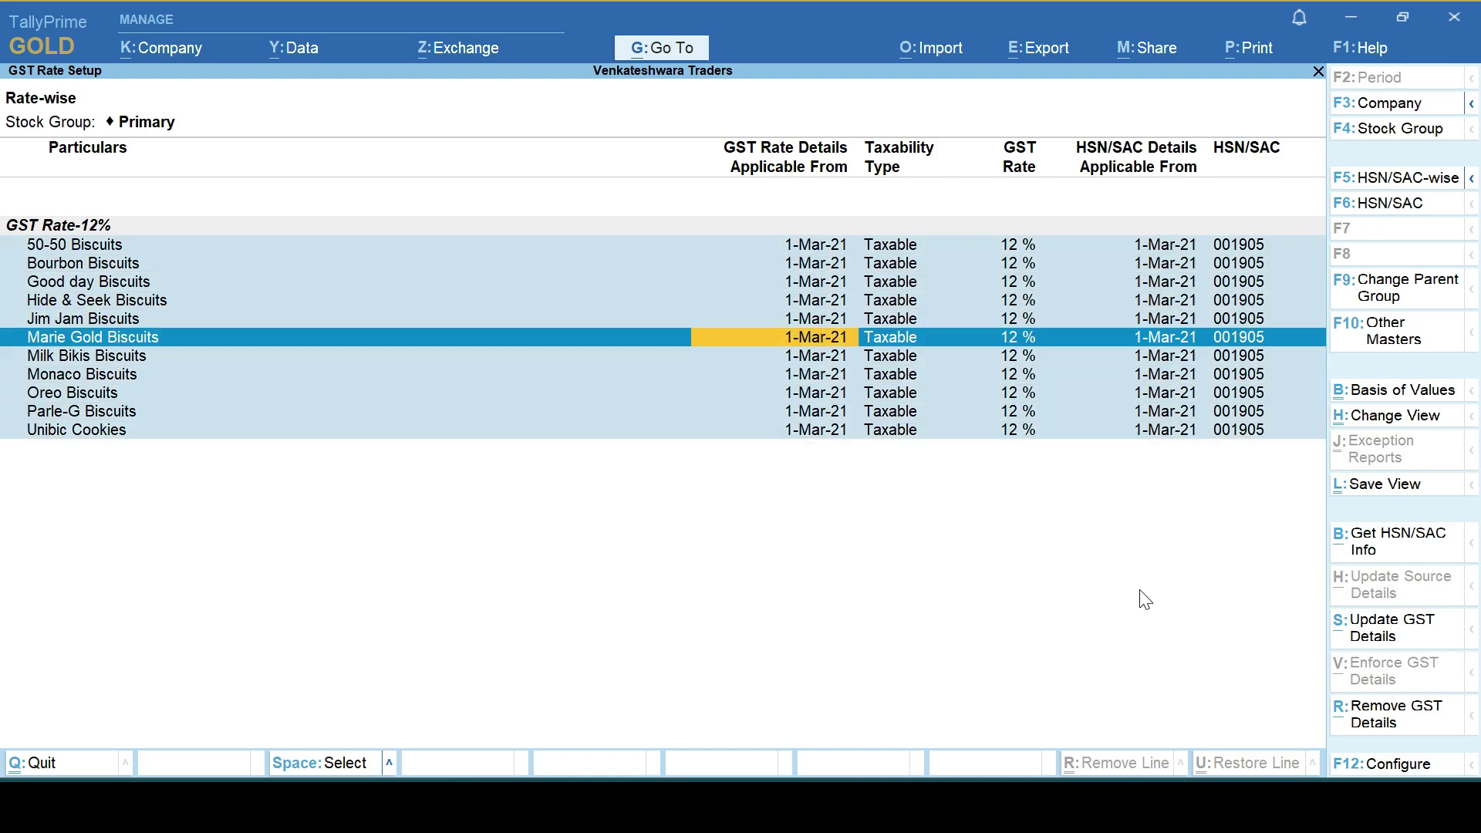
{"action": "key", "text": "Up"}
{"action": "key", "text": "Up"}
{"action": "key", "text": "Up"}
{"action": "key", "text": "Up"}
{"action": "key", "text": "Up"}
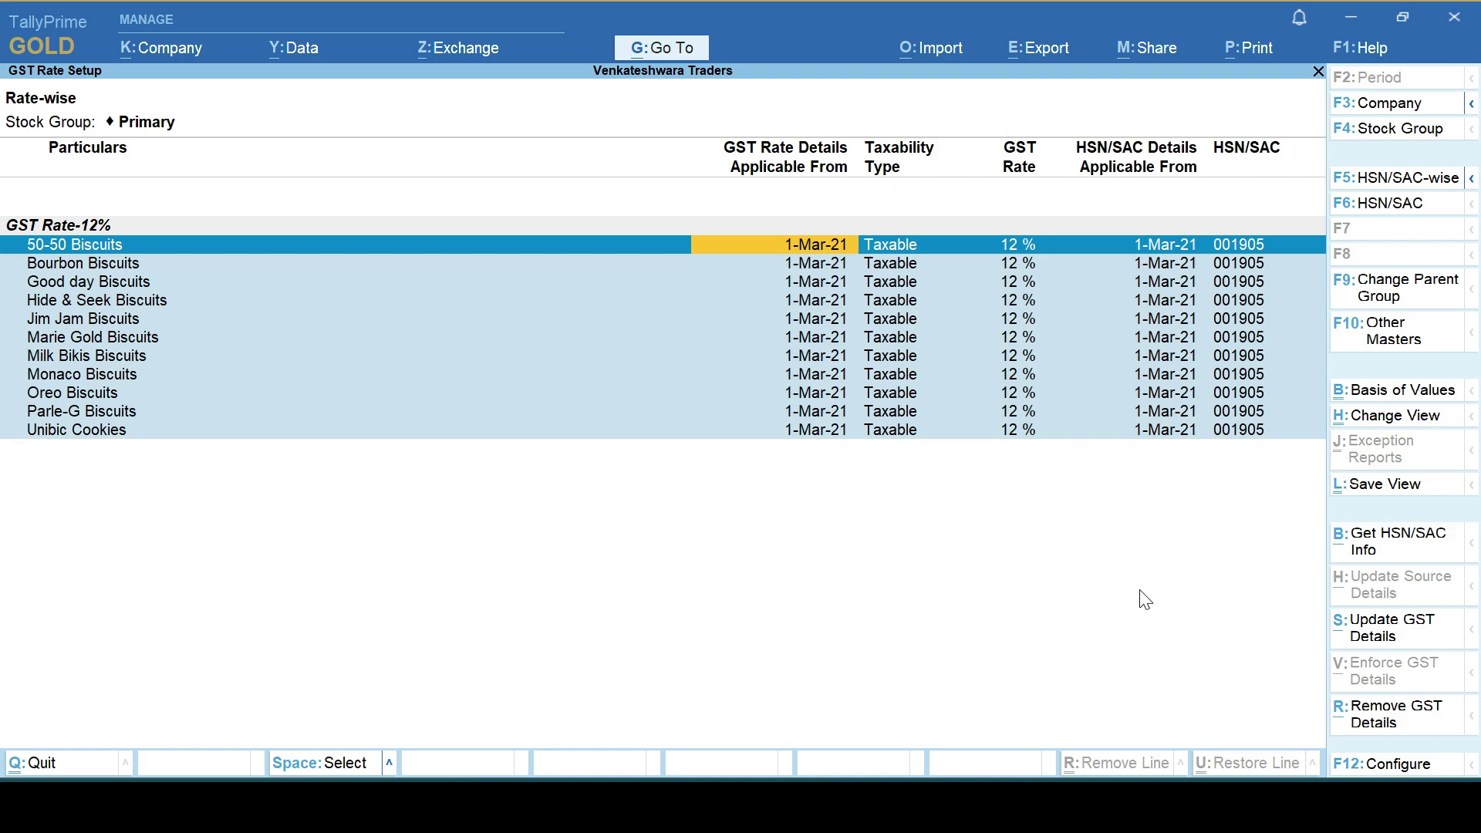
{"action": "left_click", "coordinate": [1395, 726]}
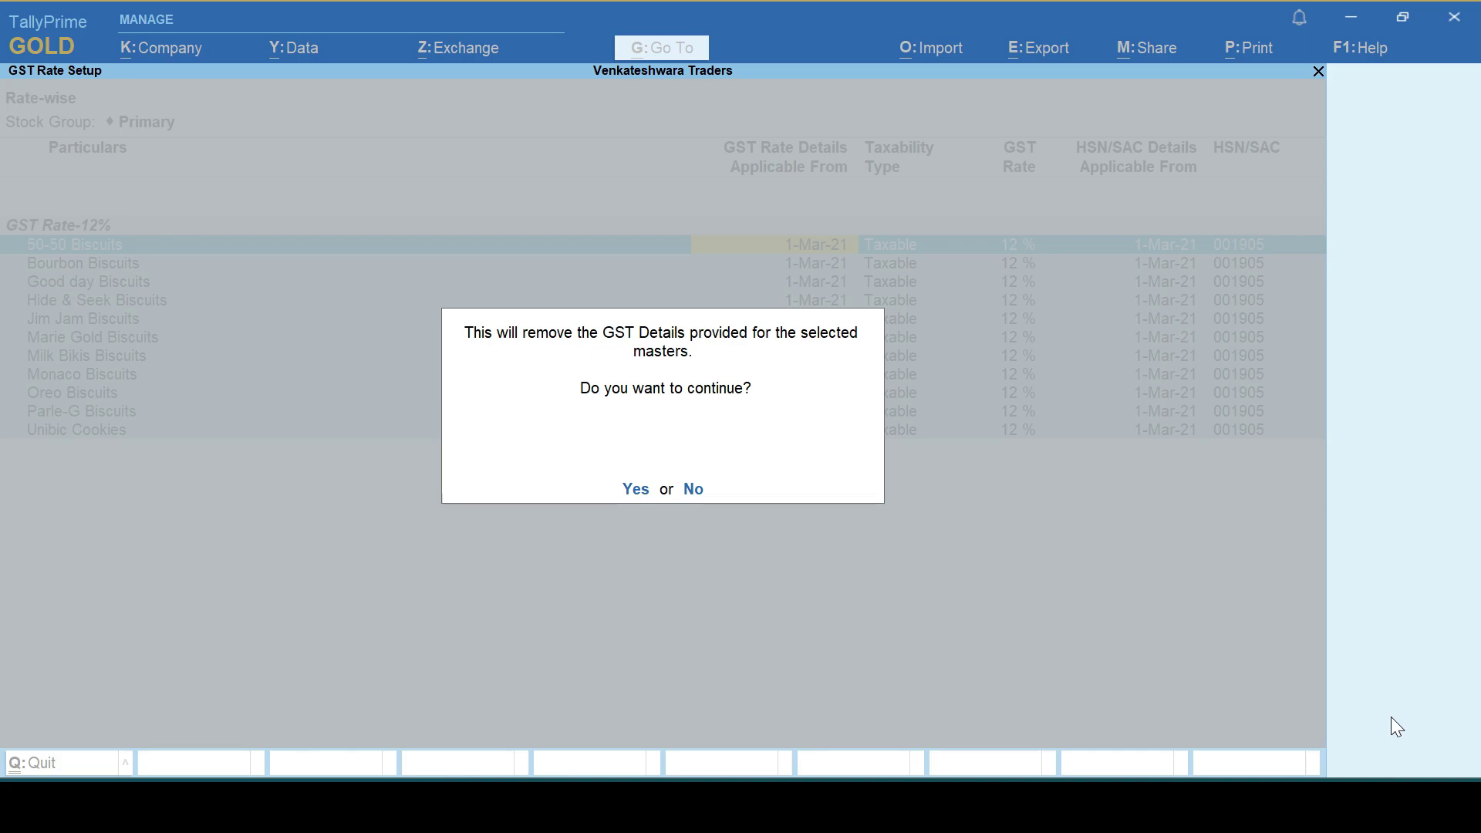
{"action": "key", "text": "y"}
Reopen GST Rate Setup for Stock Items and group the full list by HSN/SAC code
{"action": "key", "text": "Escape"}
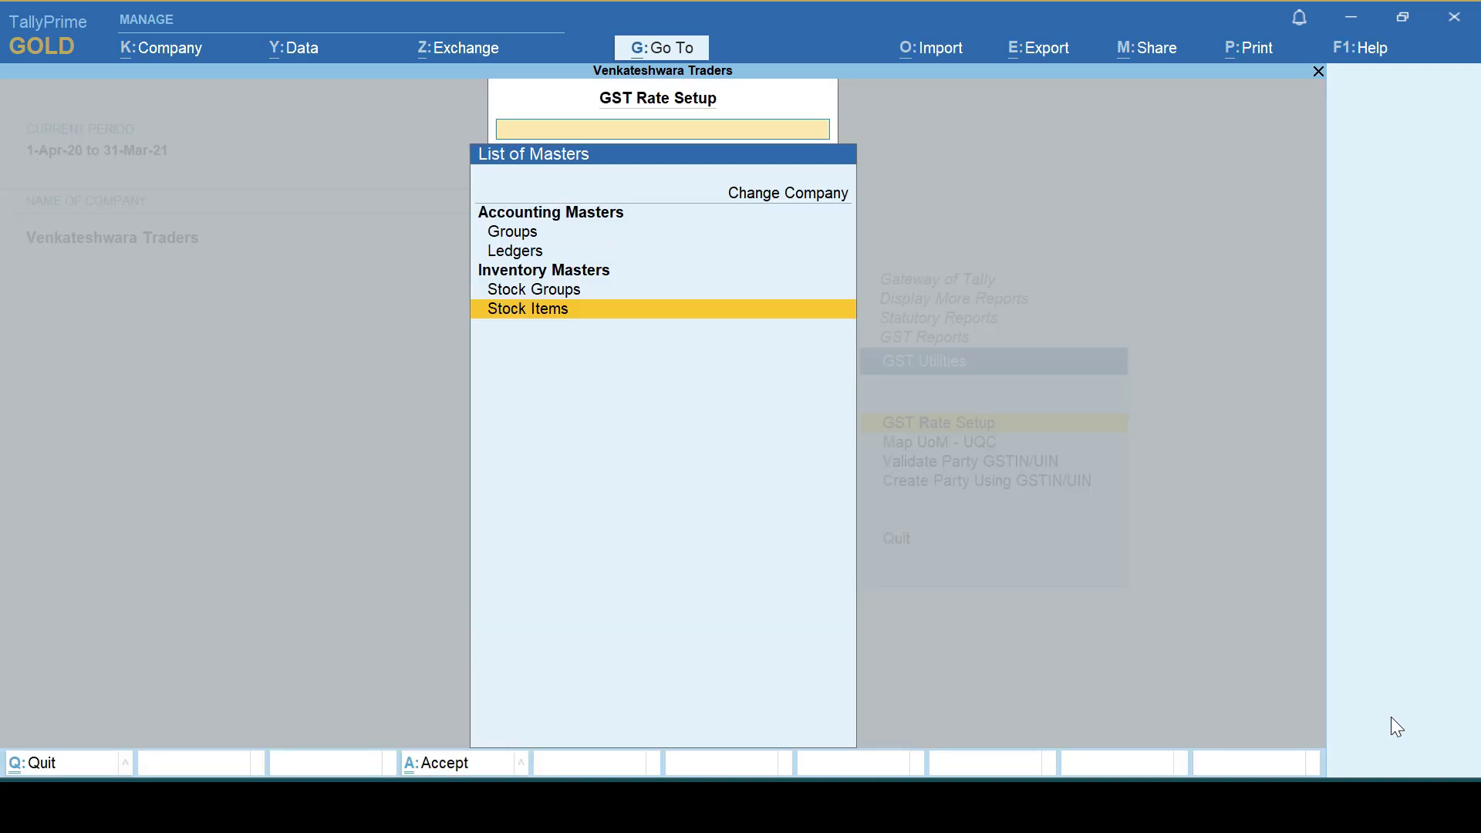
{"action": "key", "text": "Return"}
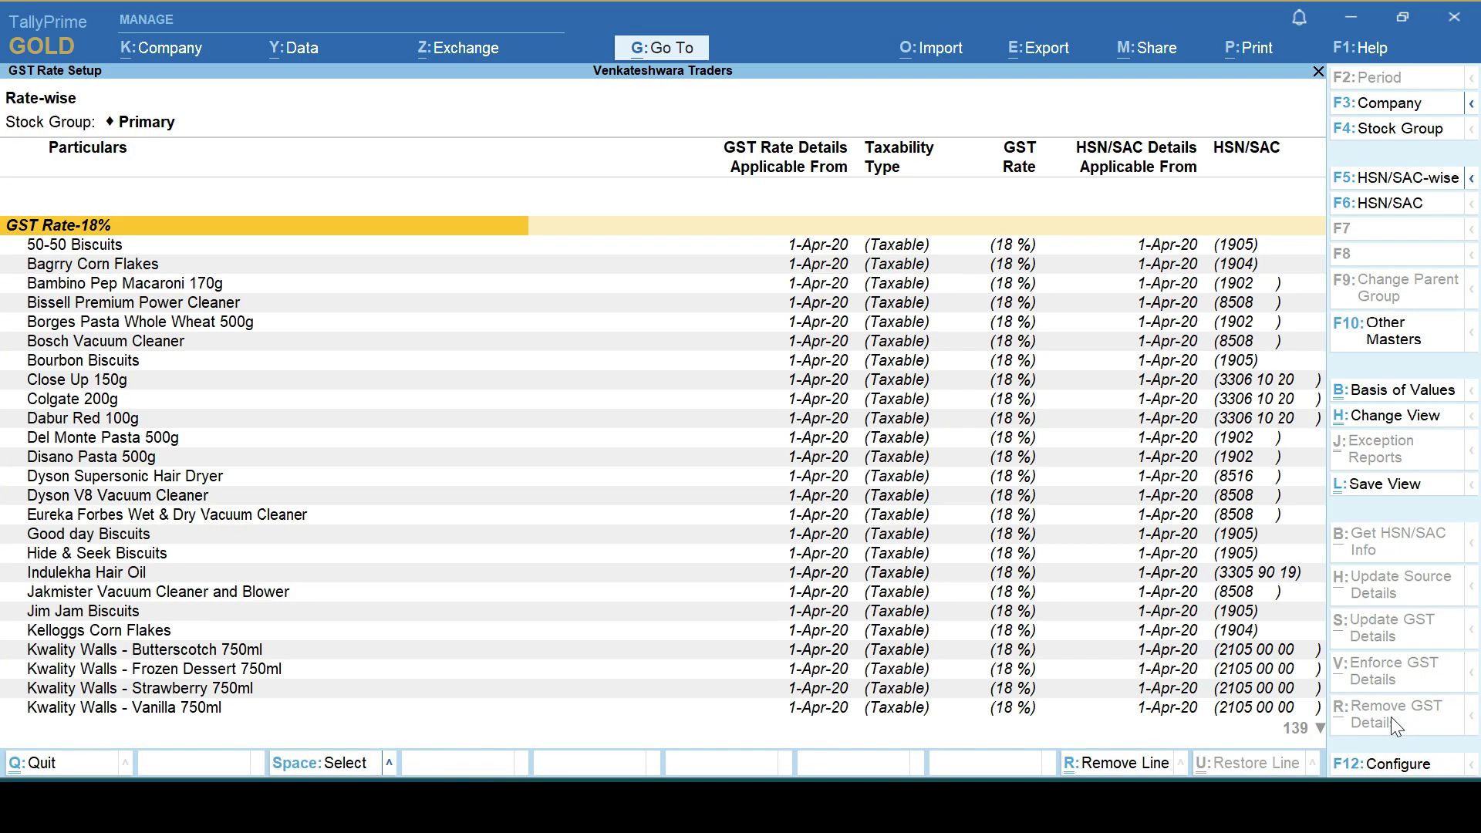
{"action": "left_click", "coordinate": [1406, 183]}
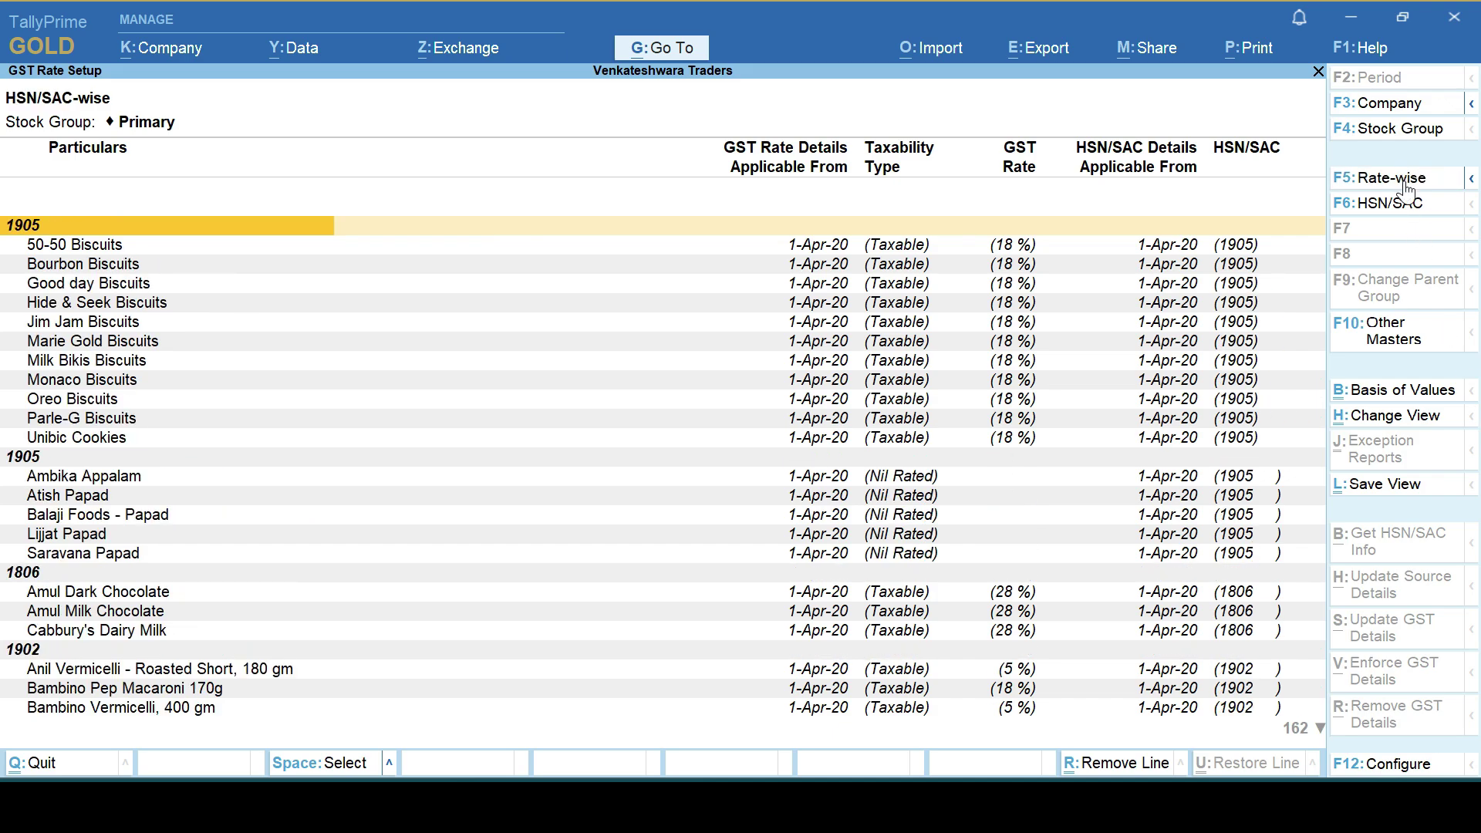
Examine the stock items listed under HSN/SAC Not Configured at the end of the list
{"action": "key", "text": "ctrl+End"}
{"action": "key", "text": "Up"}
{"action": "key", "text": "Up"}
{"action": "key", "text": "Up"}
{"action": "key", "text": "Up"}
{"action": "key", "text": "Up"}
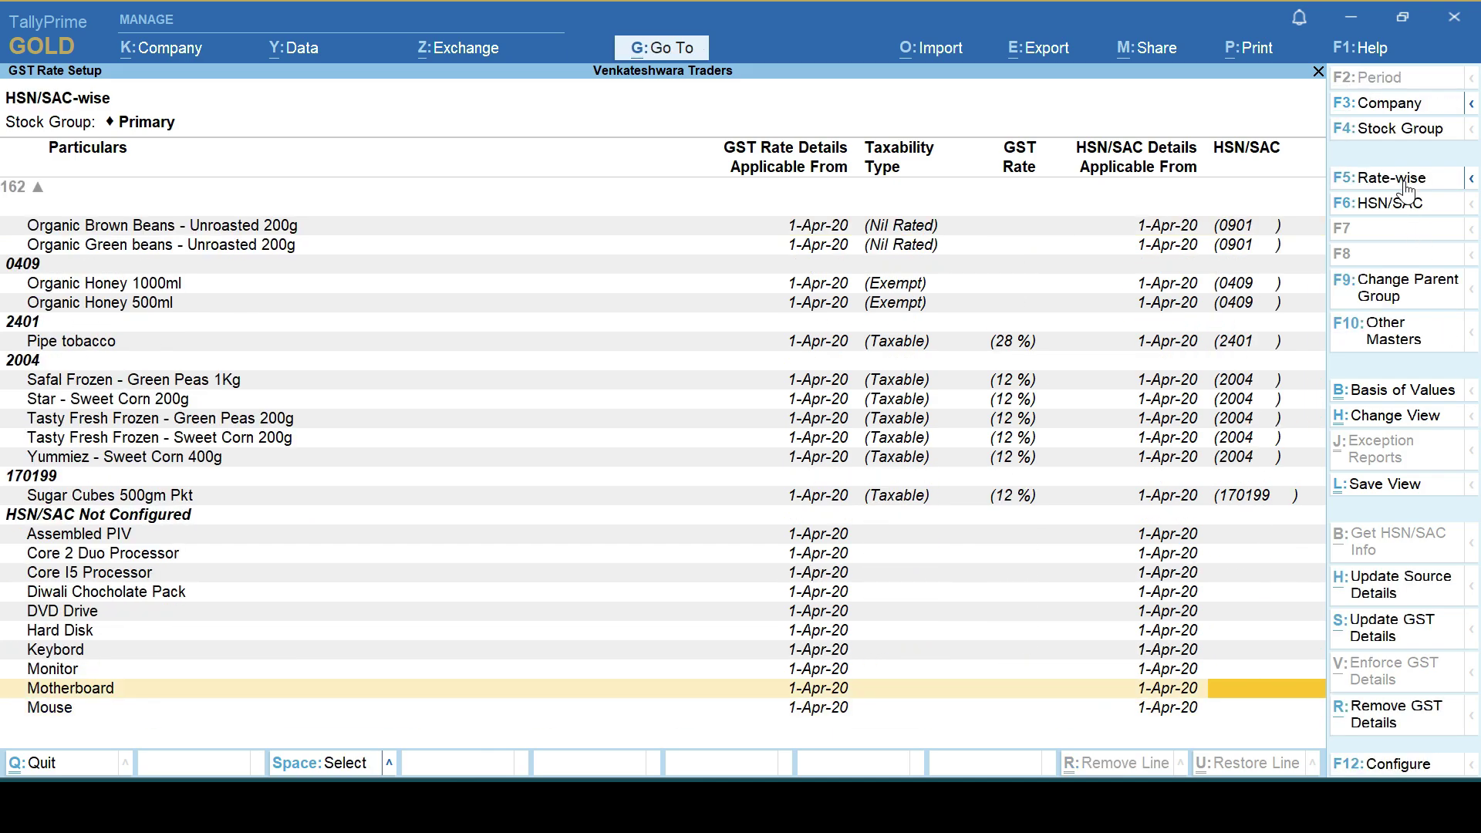
{"action": "key", "text": "Up"}
{"action": "key", "text": "Up"}
{"action": "key", "text": "Up"}
{"action": "key", "text": "Up"}
{"action": "key", "text": "Up"}
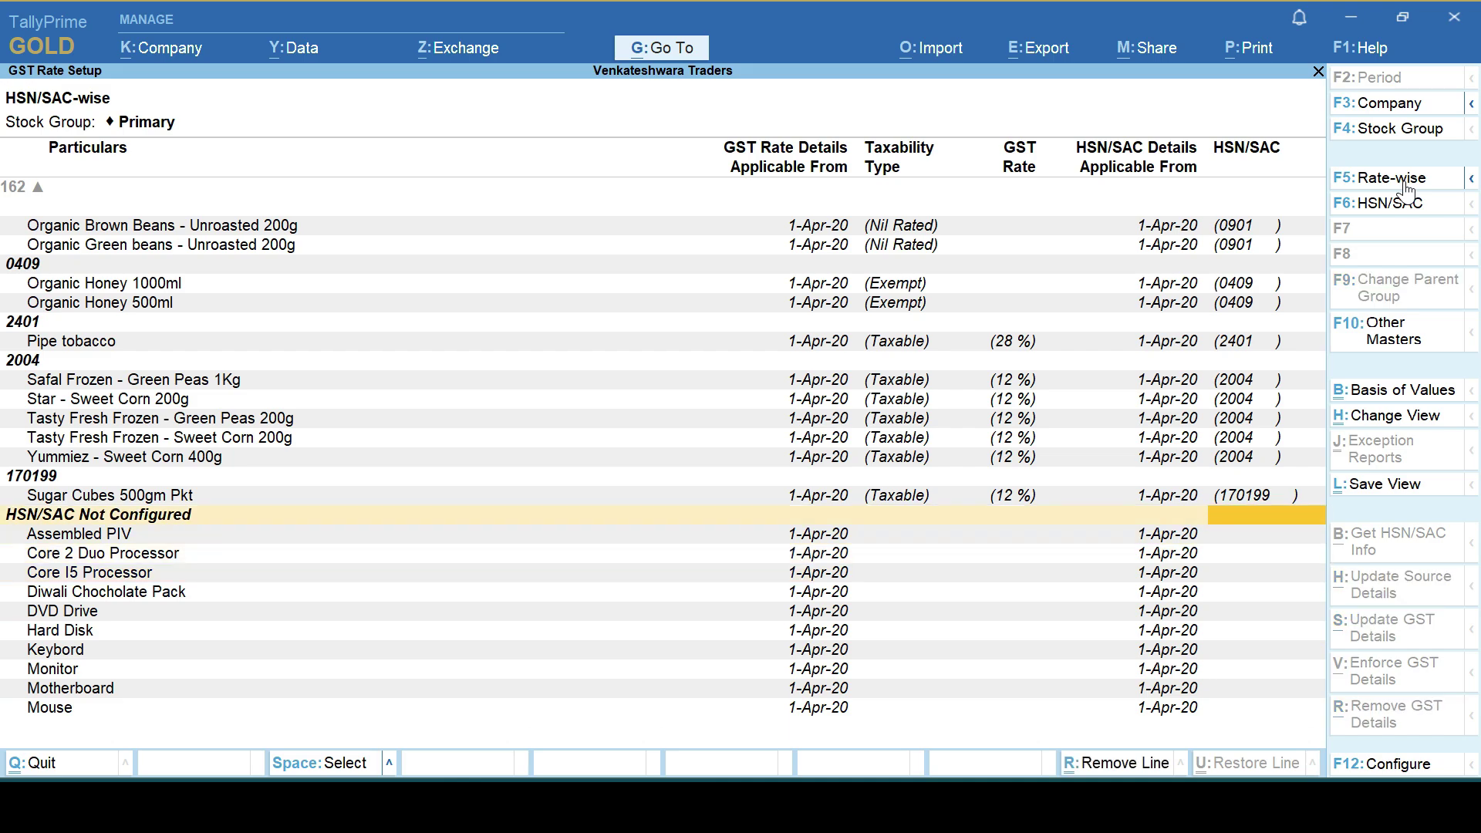
{"action": "key", "text": "Down"}
{"action": "key", "text": "Down"}
{"action": "key", "text": "Down"}
{"action": "key", "text": "Down"}
{"action": "key", "text": "Down"}
{"action": "key", "text": "Down"}
{"action": "key", "text": "Down"}
{"action": "key", "text": "Down"}
{"action": "key", "text": "Down"}
{"action": "key", "text": "Down"}
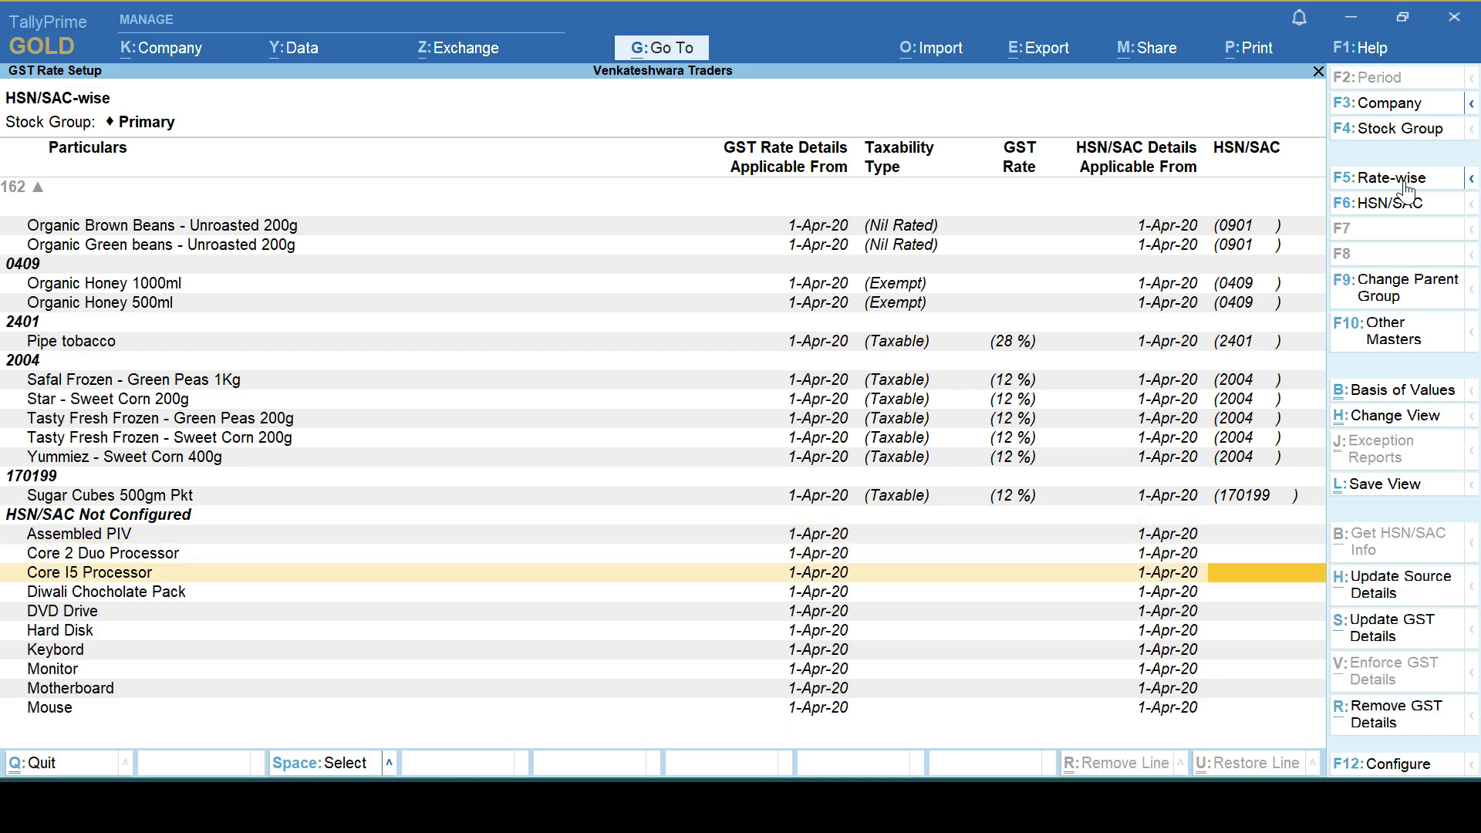
{"action": "key", "text": "Up"}
{"action": "key", "text": "Up"}
{"action": "key", "text": "Up"}
{"action": "key", "text": "Up"}
{"action": "key", "text": "Up"}
{"action": "key", "text": "Up"}
{"action": "key", "text": "Up"}
{"action": "key", "text": "Up"}
{"action": "key", "text": "Up"}
{"action": "key", "text": "Up"}
{"action": "key", "text": "Up"}
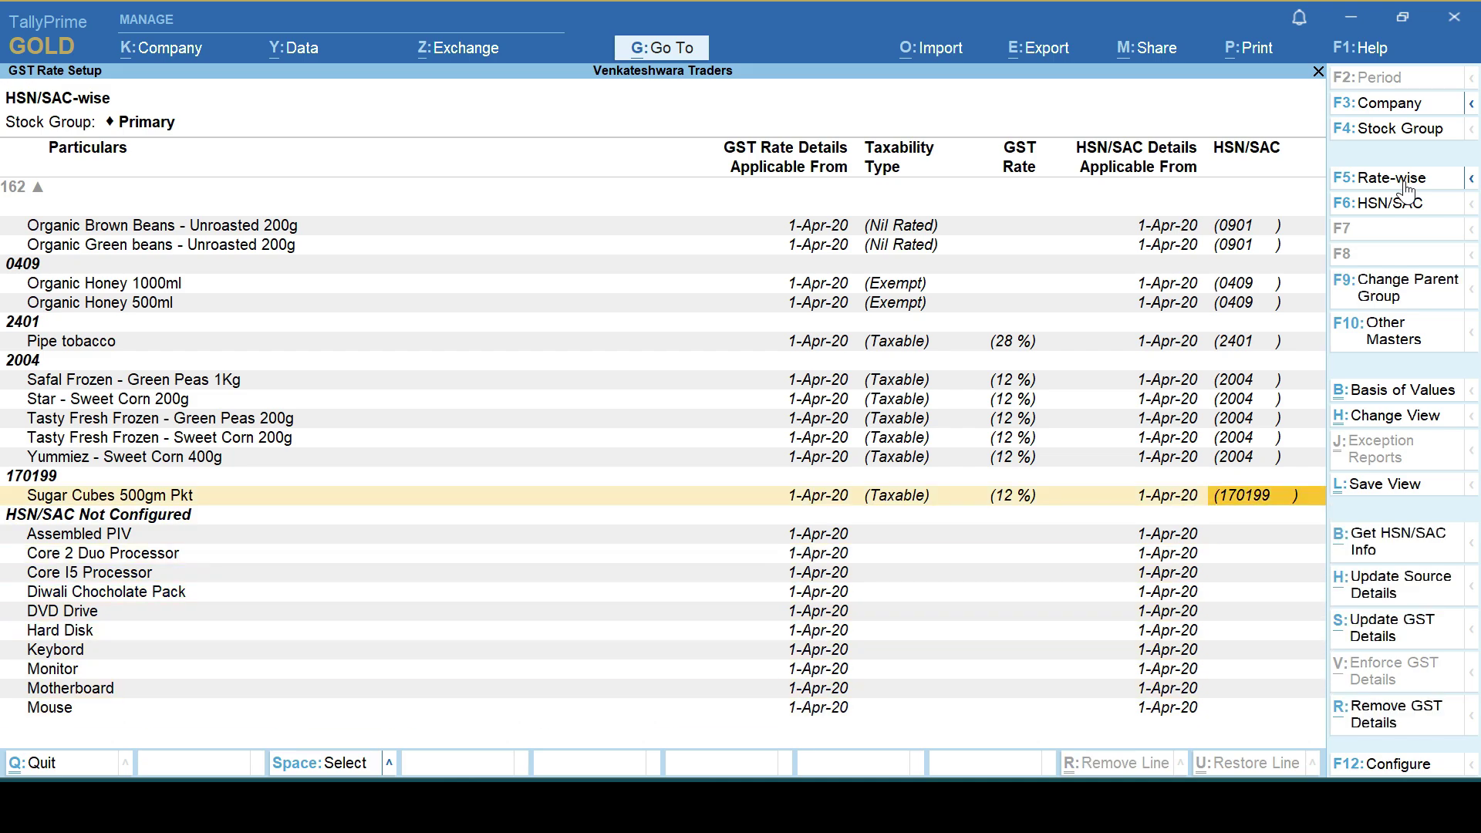
Select Fiama Di Wills Shampoo and Garnier Shampoo under HSN/SAC 3305, plus Colgate 200g and Dabur Red 100g under 3306 10 20
{"action": "key", "text": "Up"}
{"action": "key", "text": "Up"}
{"action": "key", "text": "Up"}
{"action": "key", "text": "Up"}
{"action": "key", "text": "Up"}
{"action": "key", "text": "Up"}
{"action": "key", "text": "Up"}
{"action": "key", "text": "Up"}
{"action": "key", "text": "Up"}
{"action": "key", "text": "Up"}
{"action": "key", "text": "Up"}
{"action": "key", "text": "Up"}
{"action": "key", "text": "Up"}
{"action": "key", "text": "Up"}
{"action": "key", "text": "Up"}
{"action": "key", "text": "Up"}
{"action": "key", "text": "Up"}
{"action": "key", "text": "Up"}
{"action": "key", "text": "Up"}
{"action": "key", "text": "Up"}
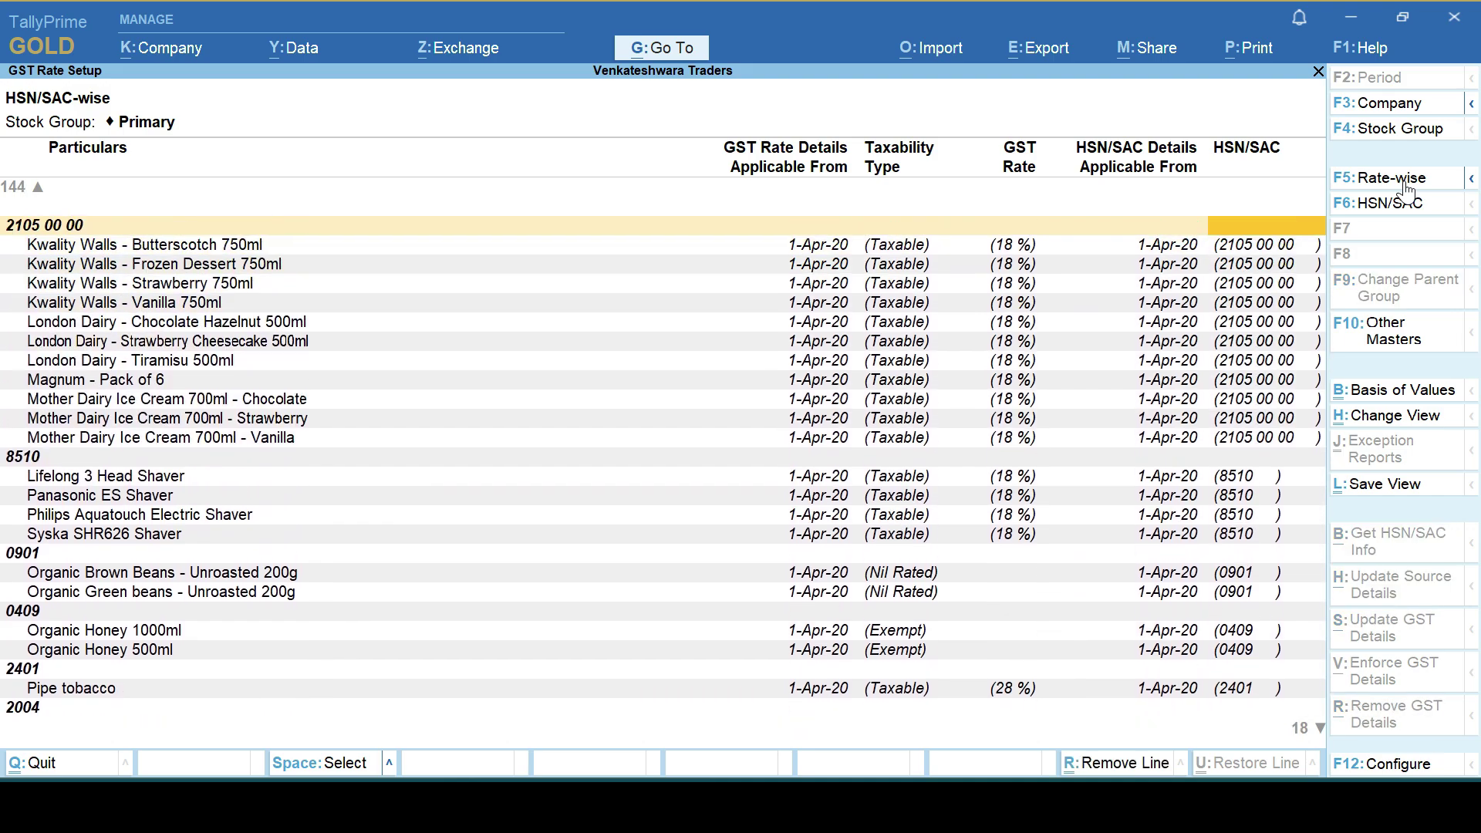
{"action": "key", "text": "Up"}
{"action": "key", "text": "Up"}
{"action": "key", "text": "Up"}
{"action": "key", "text": "Up"}
{"action": "key", "text": "Up"}
{"action": "key", "text": "Up"}
{"action": "key", "text": "Up"}
{"action": "key", "text": "Up"}
{"action": "key", "text": "Up"}
{"action": "key", "text": "Up"}
{"action": "key", "text": "Up"}
{"action": "key", "text": "Up"}
{"action": "key", "text": "Up"}
{"action": "key", "text": "Up"}
{"action": "key", "text": "Up"}
{"action": "key", "text": "Up"}
{"action": "key", "text": "Up"}
{"action": "key", "text": "Up"}
{"action": "key", "text": "Up"}
{"action": "key", "text": "Up"}
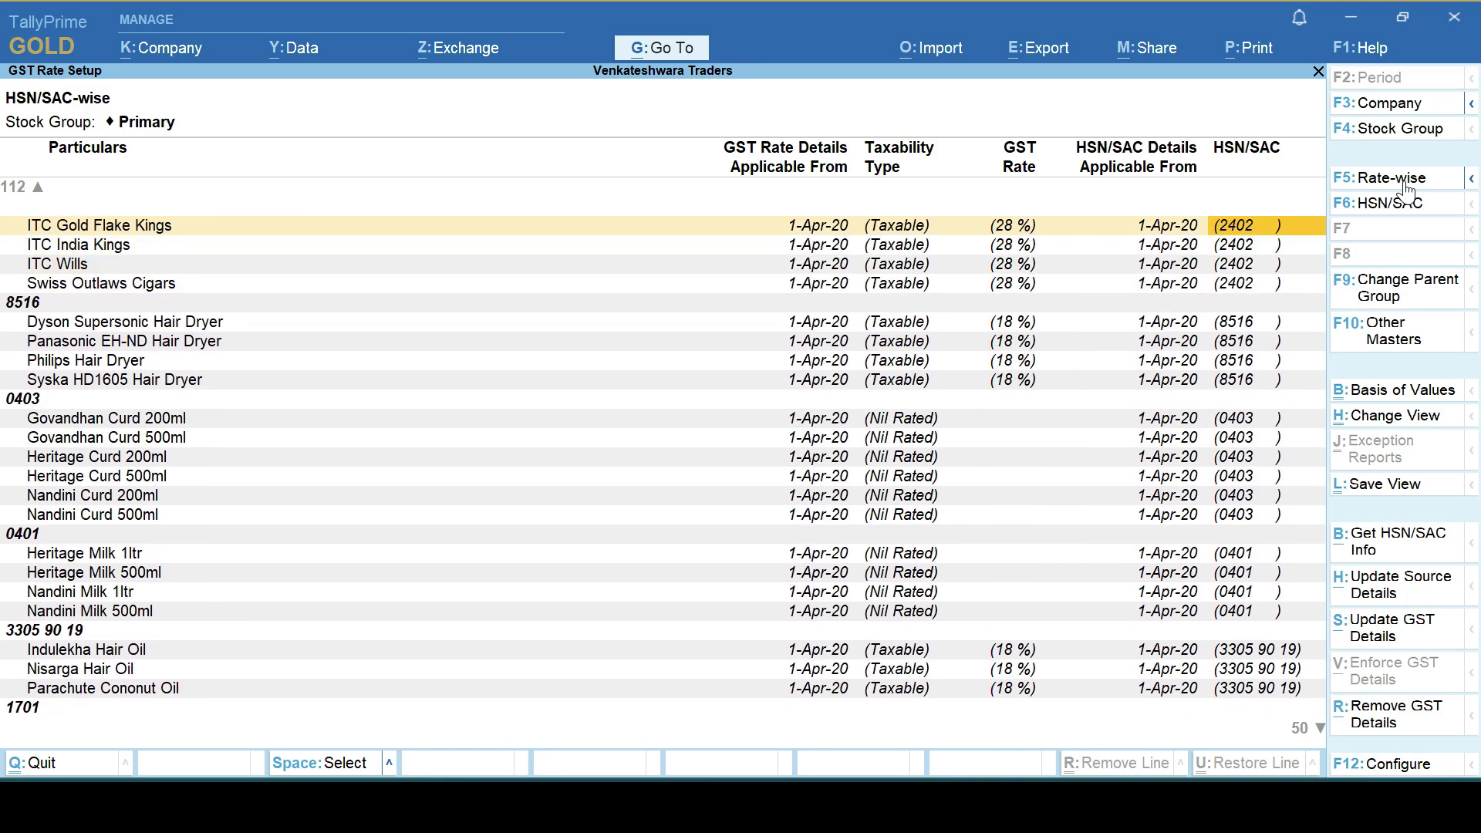
{"action": "key", "text": "Up"}
{"action": "key", "text": "Up"}
{"action": "key", "text": "Up"}
{"action": "key", "text": "Up"}
{"action": "key", "text": "Up"}
{"action": "key", "text": "Up"}
{"action": "key", "text": "Up"}
{"action": "key", "text": "Up"}
{"action": "key", "text": "Up"}
{"action": "key", "text": "Up"}
{"action": "key", "text": "Up"}
{"action": "key", "text": "Up"}
{"action": "key", "text": "Up"}
{"action": "key", "text": "Up"}
{"action": "key", "text": "Up"}
{"action": "key", "text": "Up"}
{"action": "key", "text": "Up"}
{"action": "key", "text": "Up"}
{"action": "key", "text": "Up"}
{"action": "key", "text": "Up"}
{"action": "key", "text": "Left"}
{"action": "key", "text": "Left"}
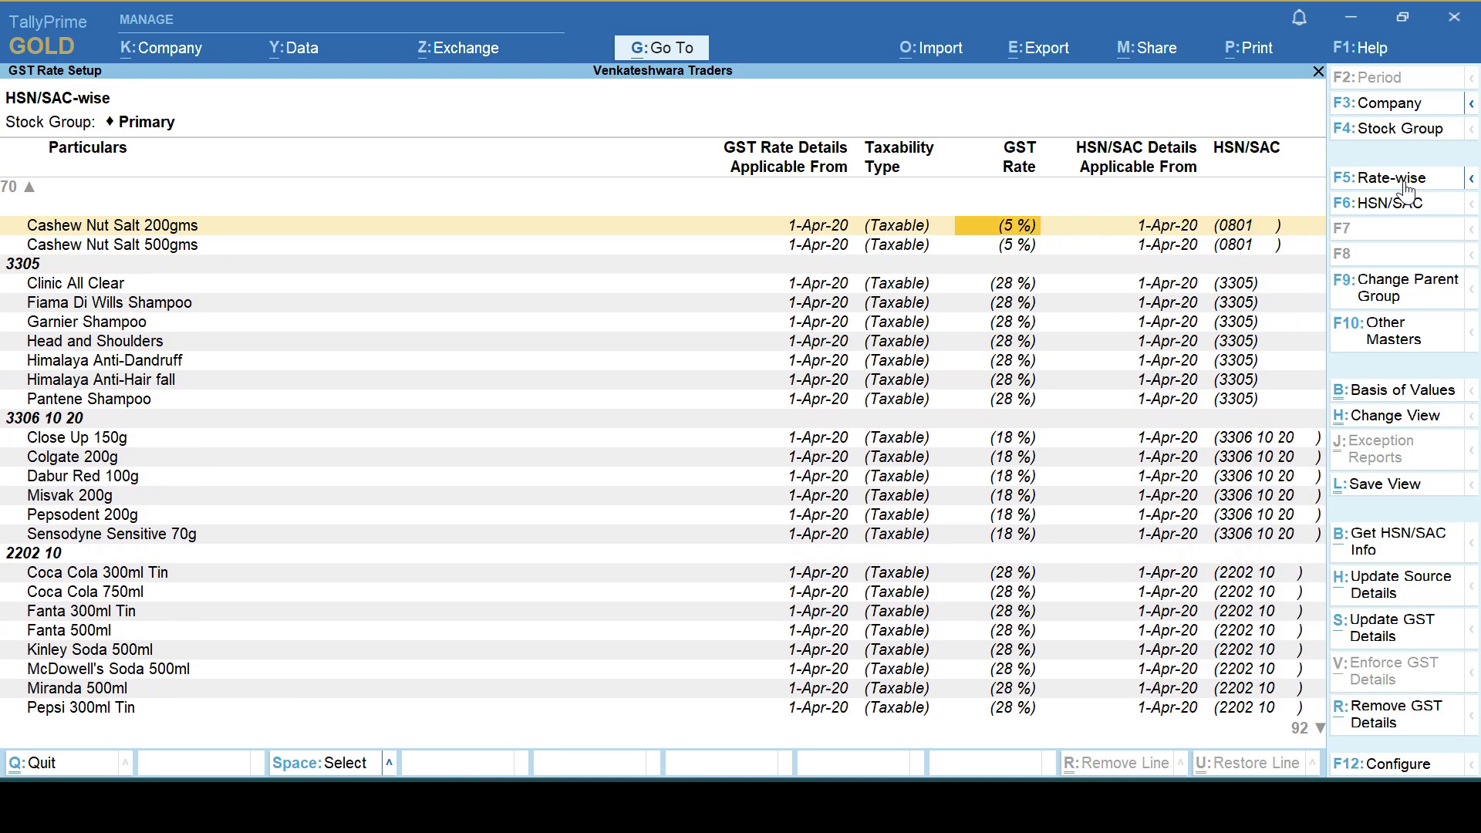
{"action": "key", "text": "Left"}
{"action": "key", "text": "Left"}
{"action": "key", "text": "Down"}
{"action": "key", "text": "Down"}
{"action": "key", "text": "Down"}
{"action": "key", "text": "Down"}
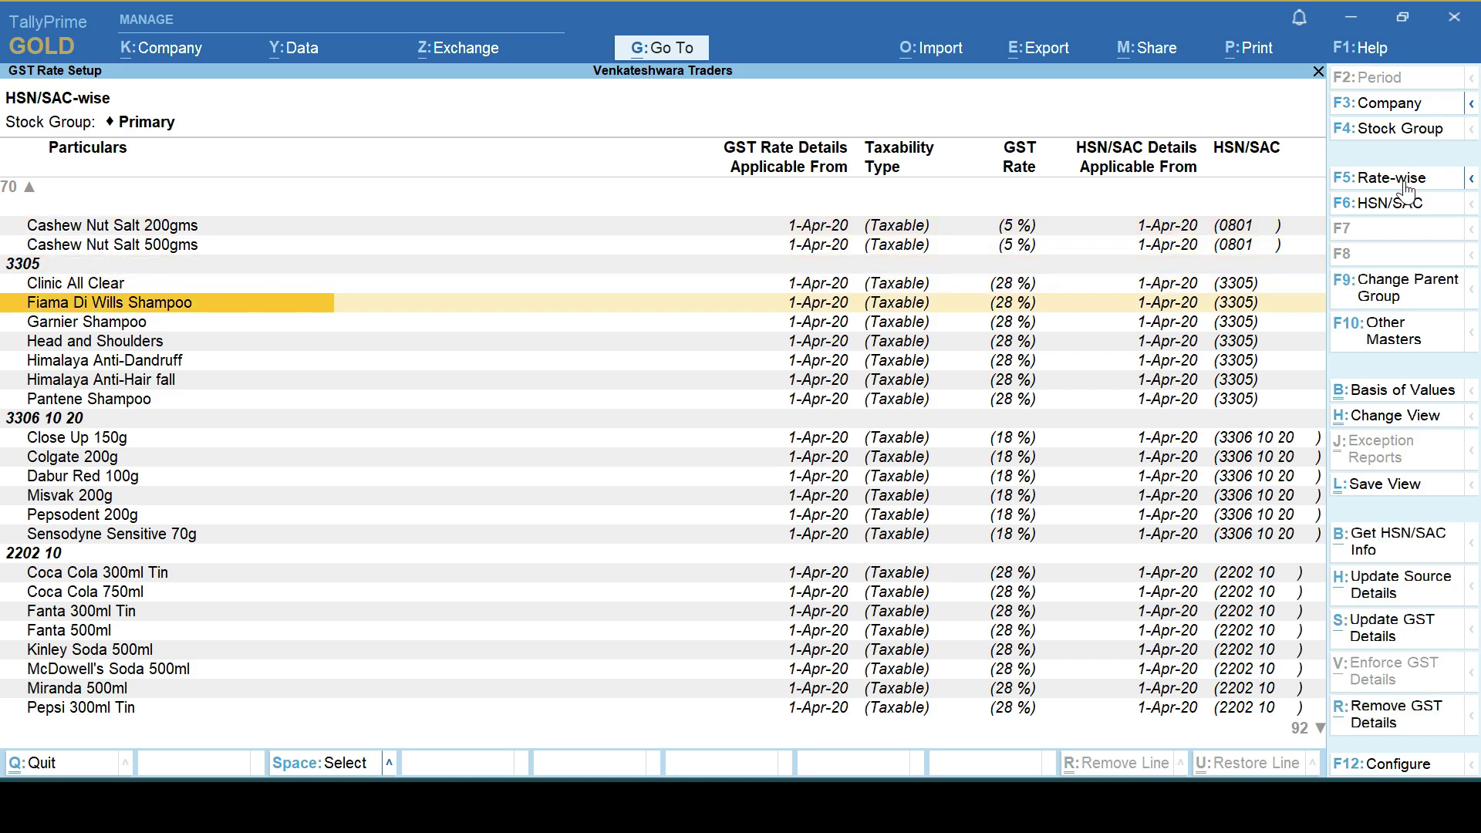
{"action": "key", "text": "space"}
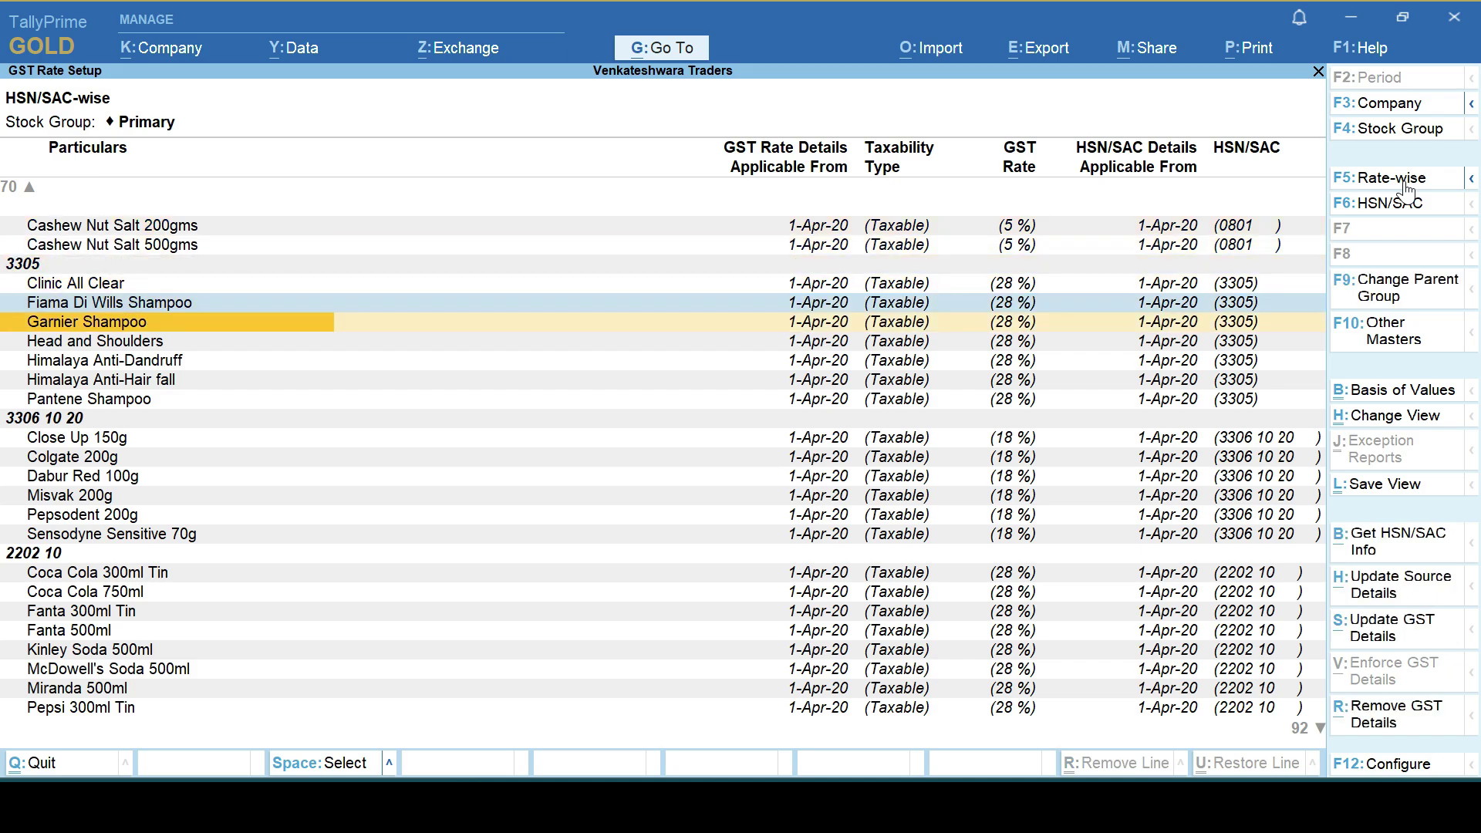
{"action": "key", "text": "space"}
{"action": "key", "text": "Down"}
{"action": "key", "text": "Down"}
{"action": "key", "text": "Down"}
{"action": "key", "text": "Down"}
{"action": "key", "text": "Down"}
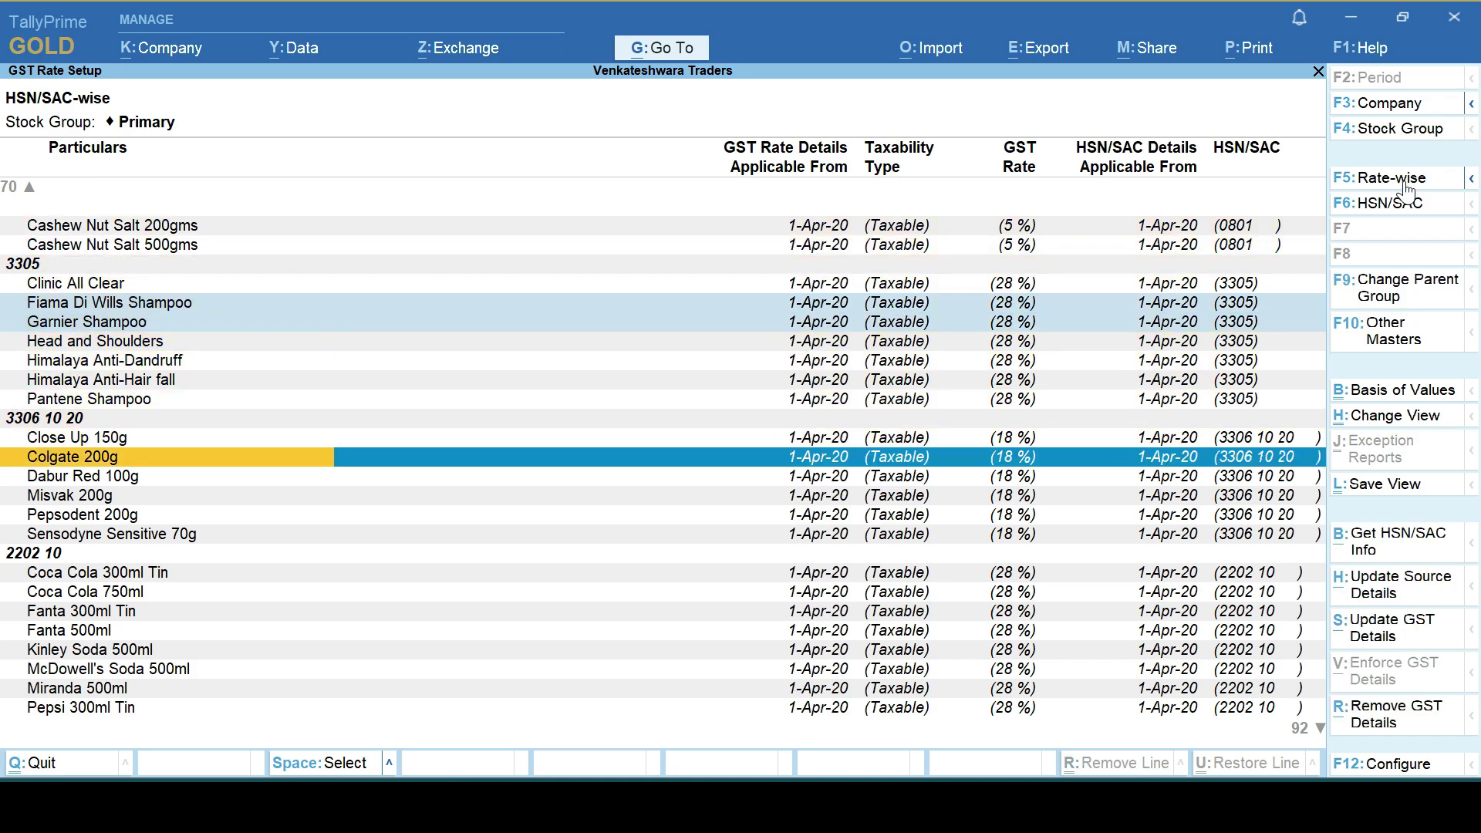
{"action": "key", "text": "space"}
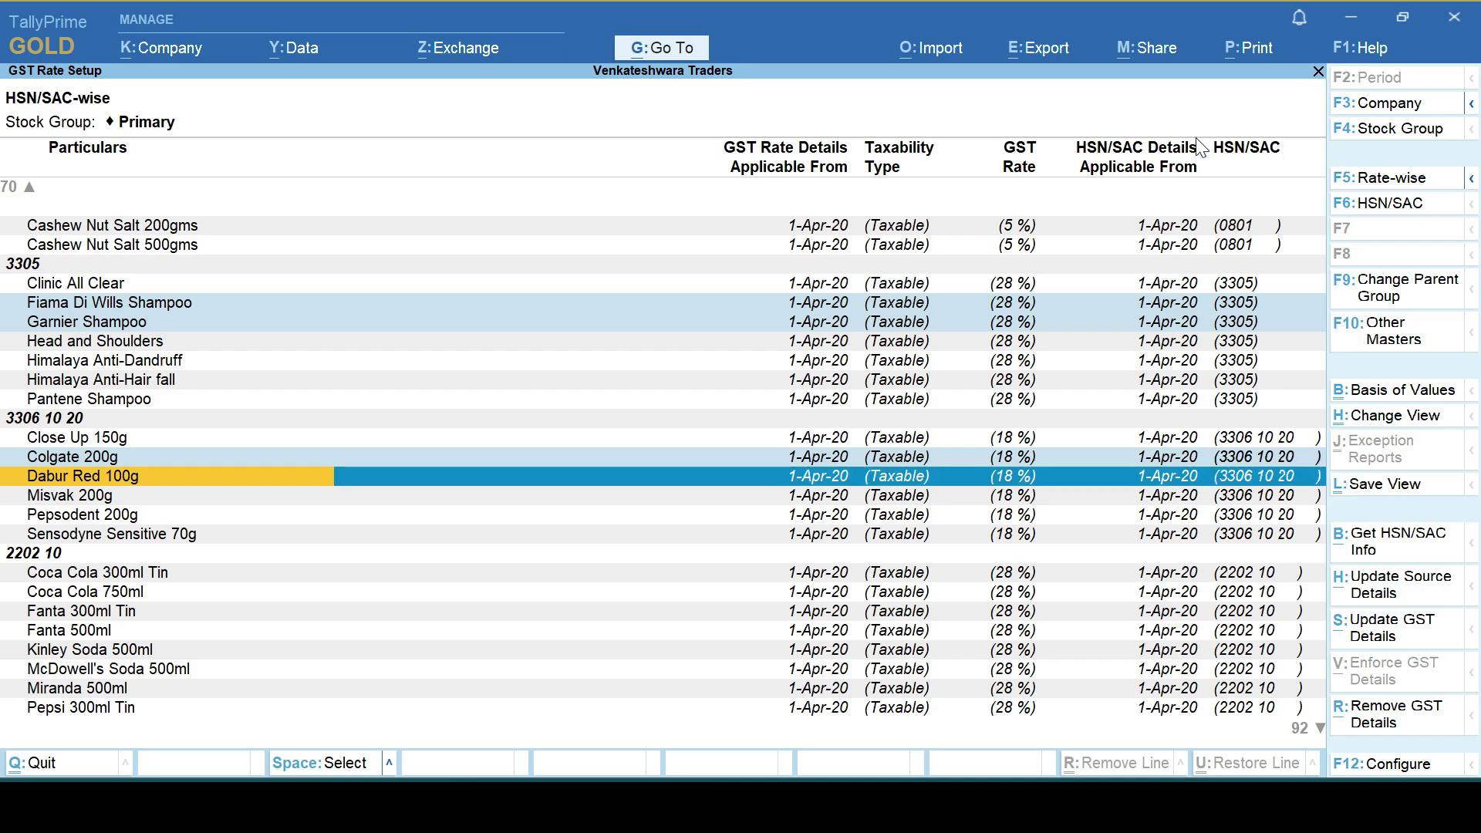
Start updating the GST details of the selected items and specify HSN/SAC 123456 directly
{"action": "left_click", "coordinate": [1394, 640]}
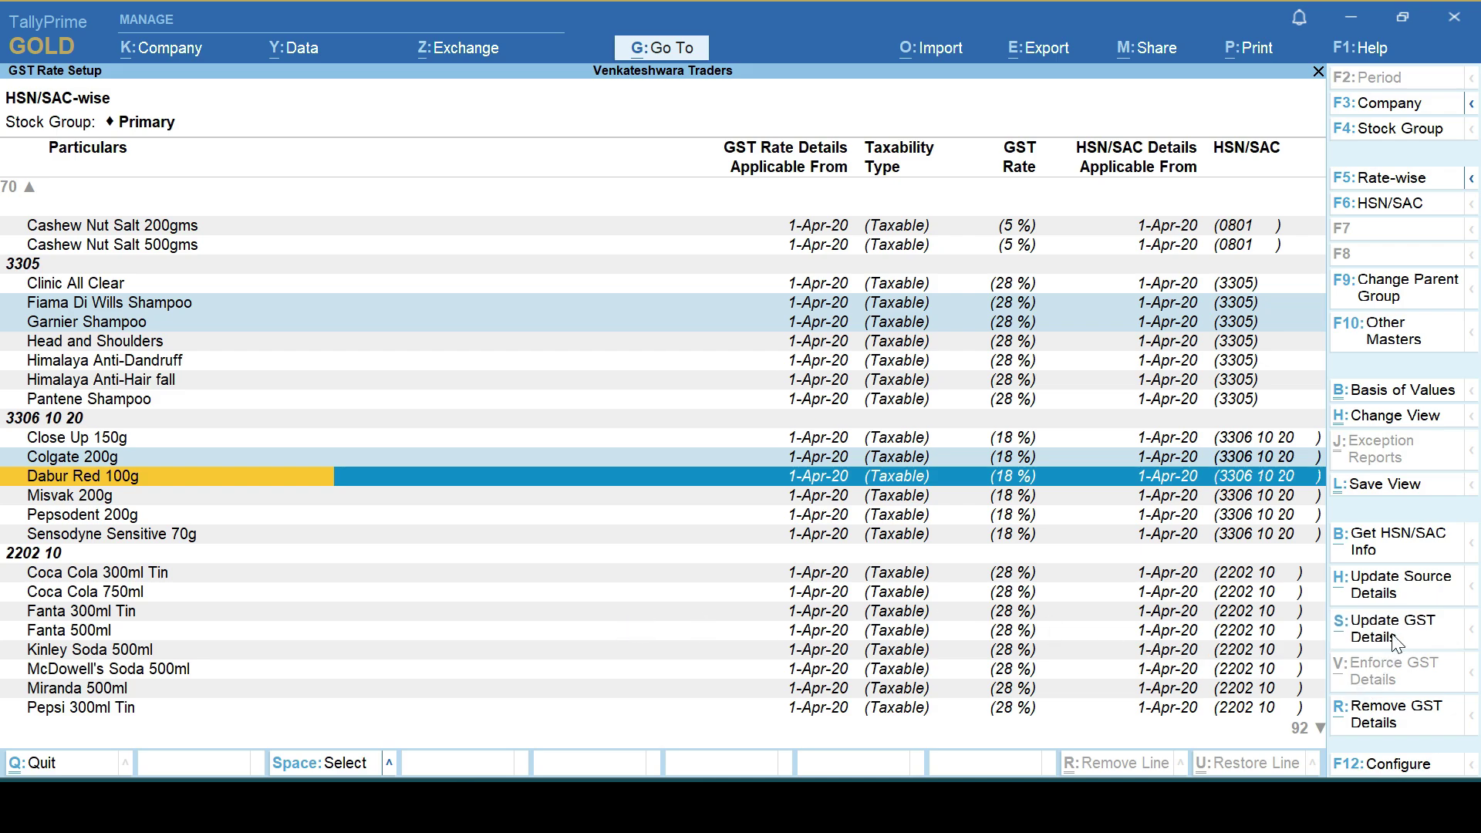
{"action": "key", "text": "Return"}
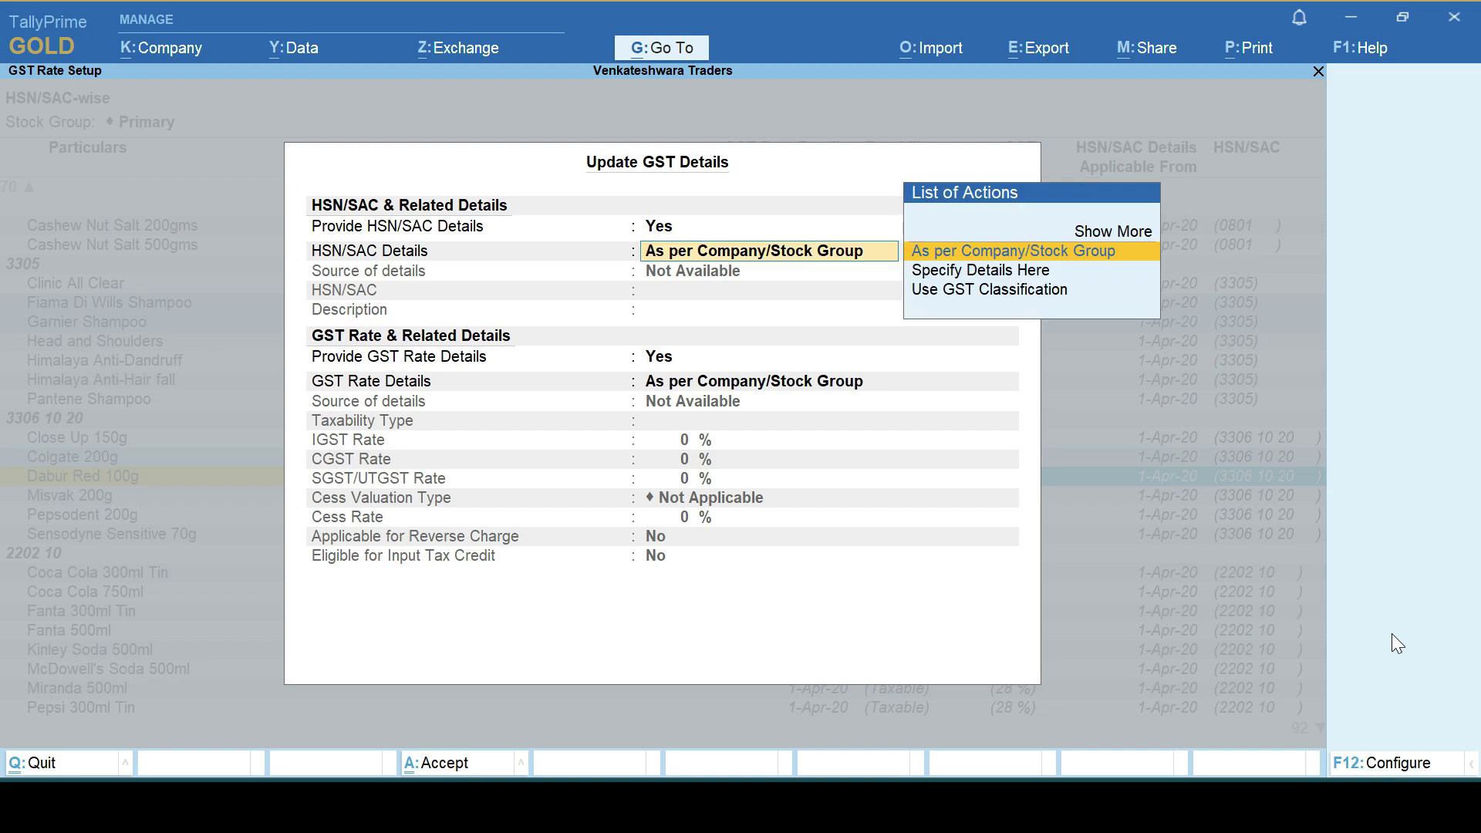
{"action": "key", "text": "Down"}
{"action": "key", "text": "Return"}
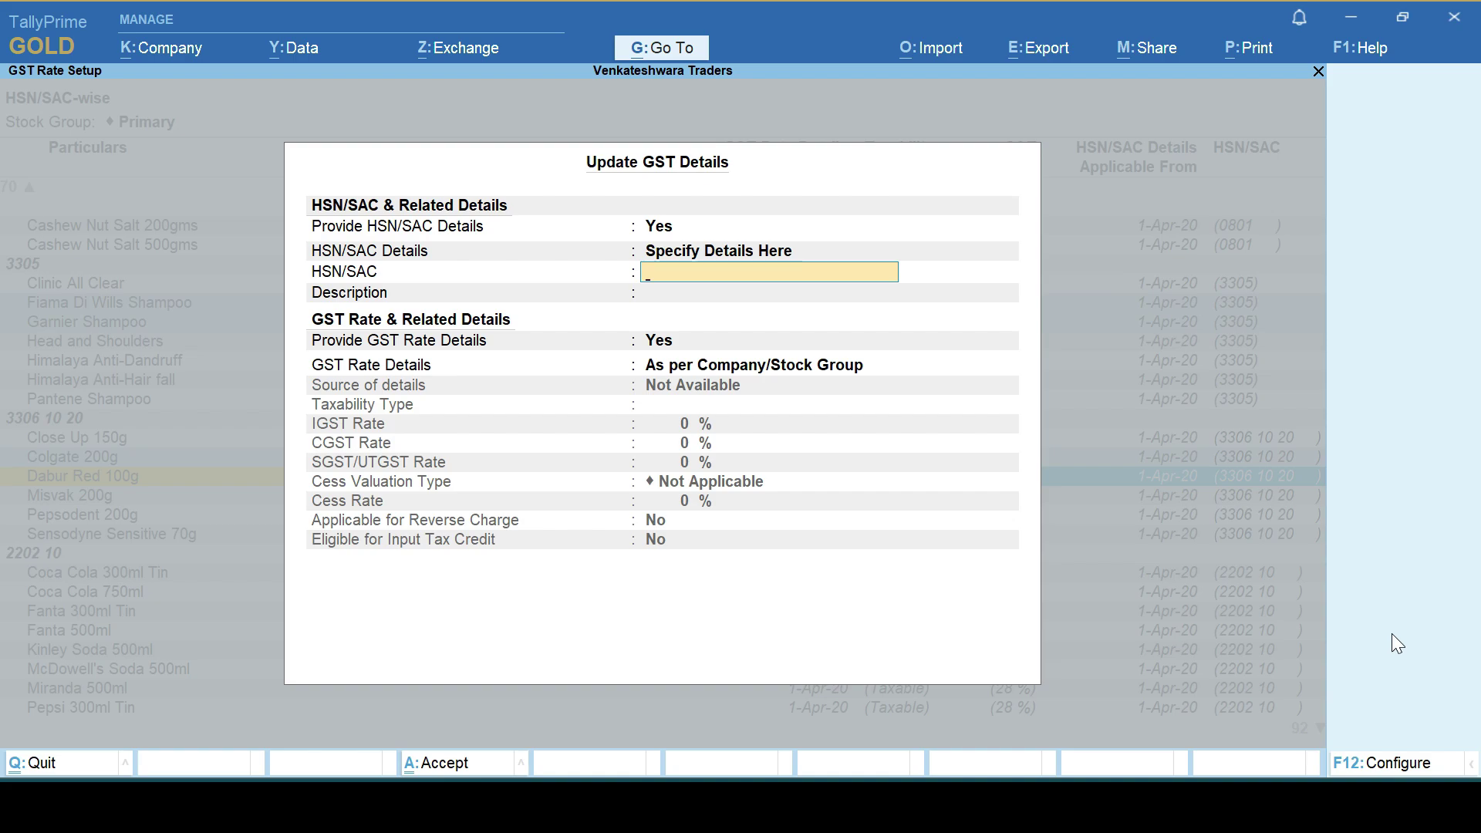
{"action": "type", "text": "123456"}
{"action": "key", "text": "Return"}
{"action": "key", "text": "ctrl+a"}
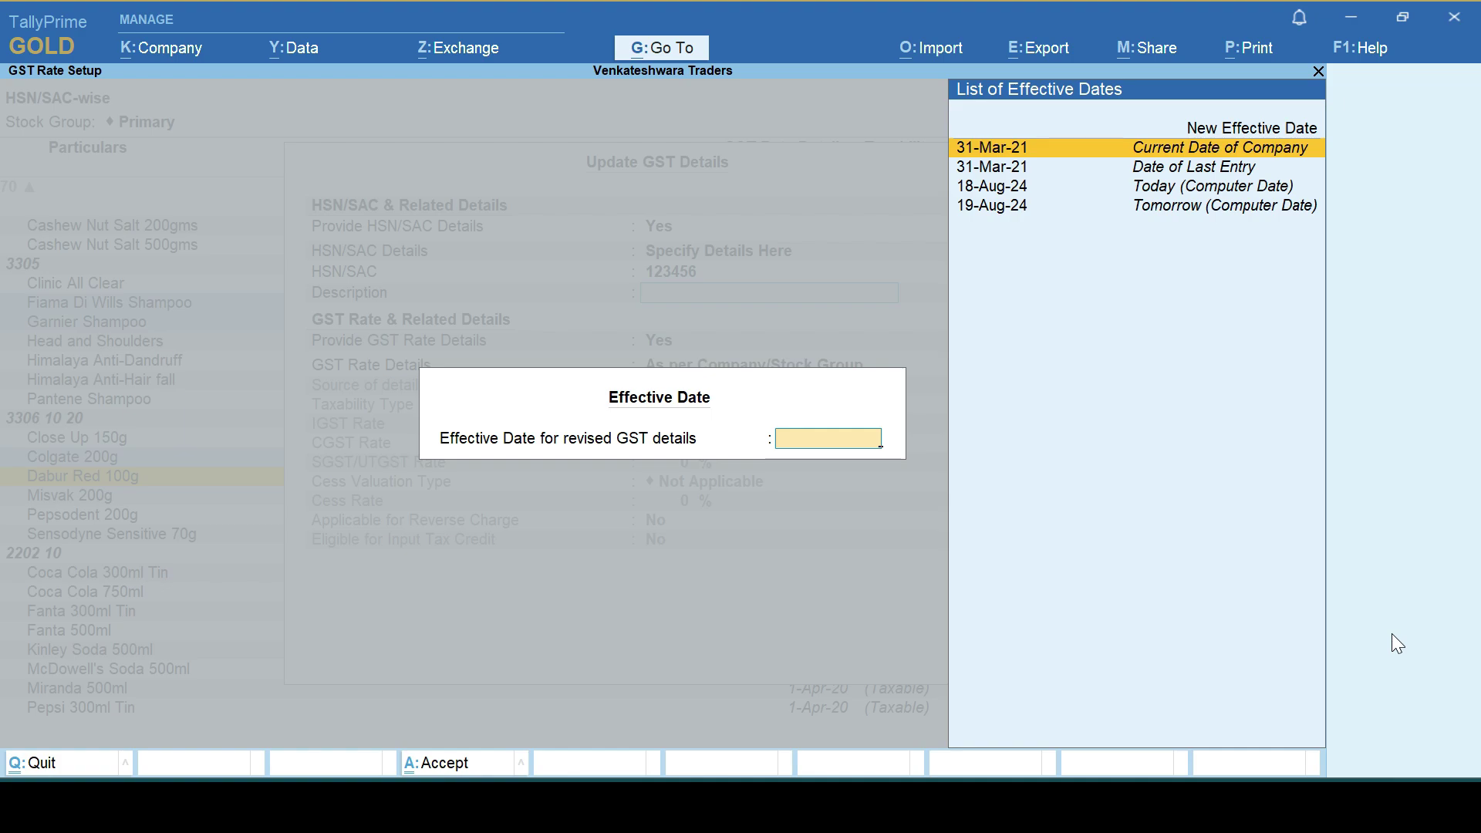
{"action": "key", "text": "Return"}
{"action": "type", "text": "1.3.21"}
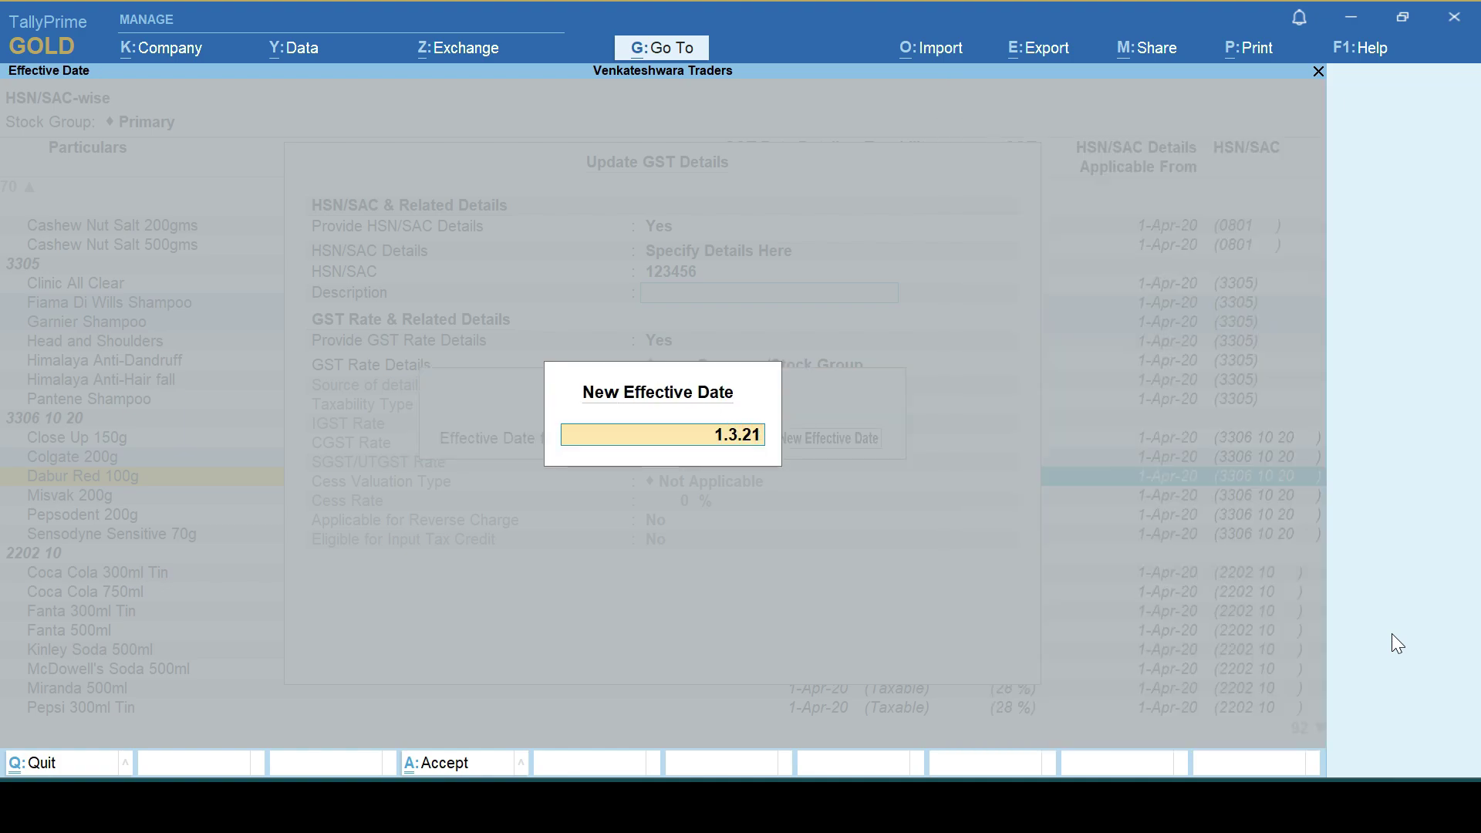
{"action": "key", "text": "Return"}
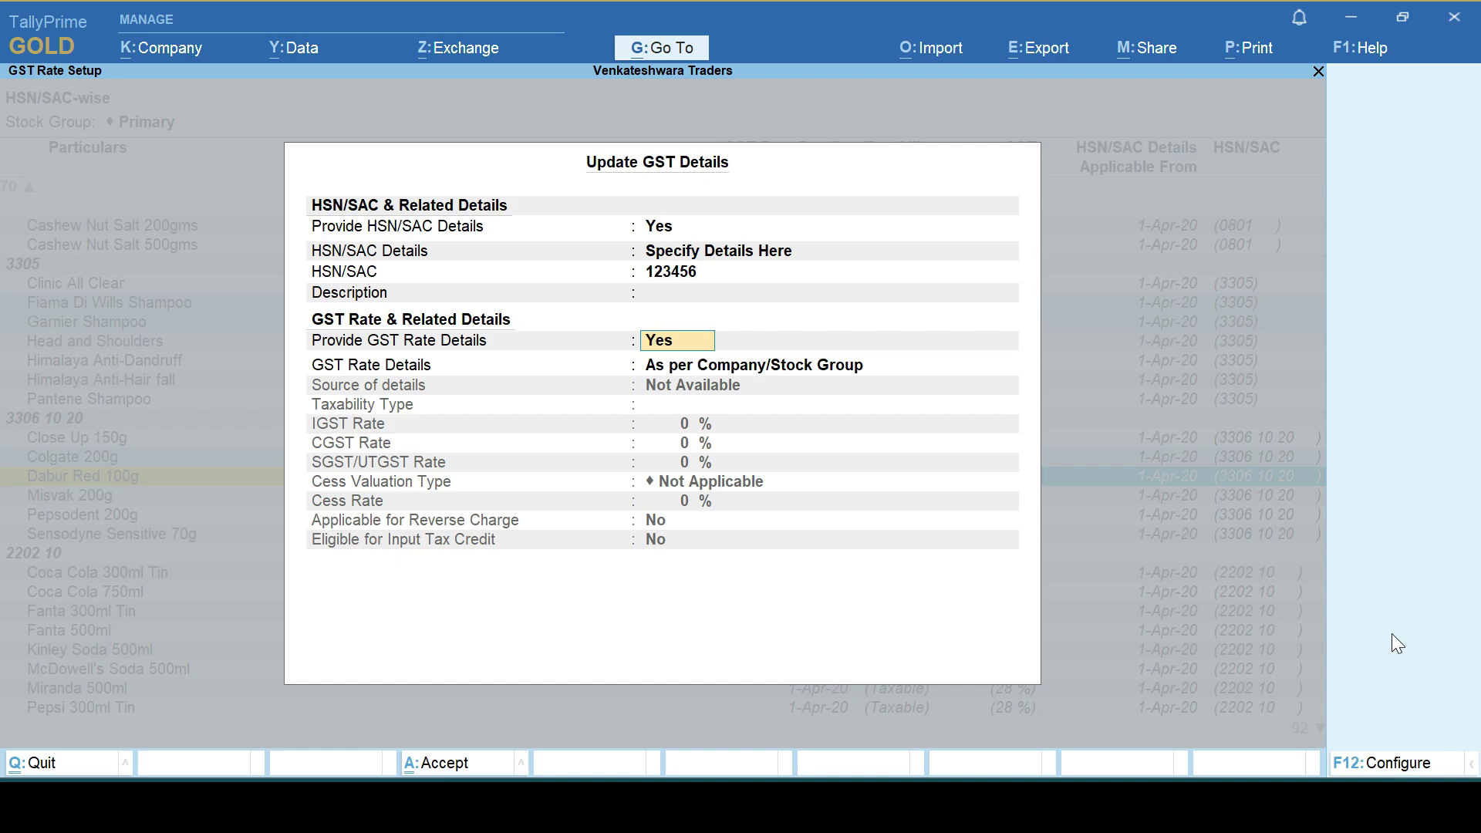
Specify the GST rate details here as Taxable with 18% IGST, cess not applicable, no reverse charge, and eligible for input tax credit
{"action": "key", "text": "Return"}
{"action": "key", "text": "Down"}
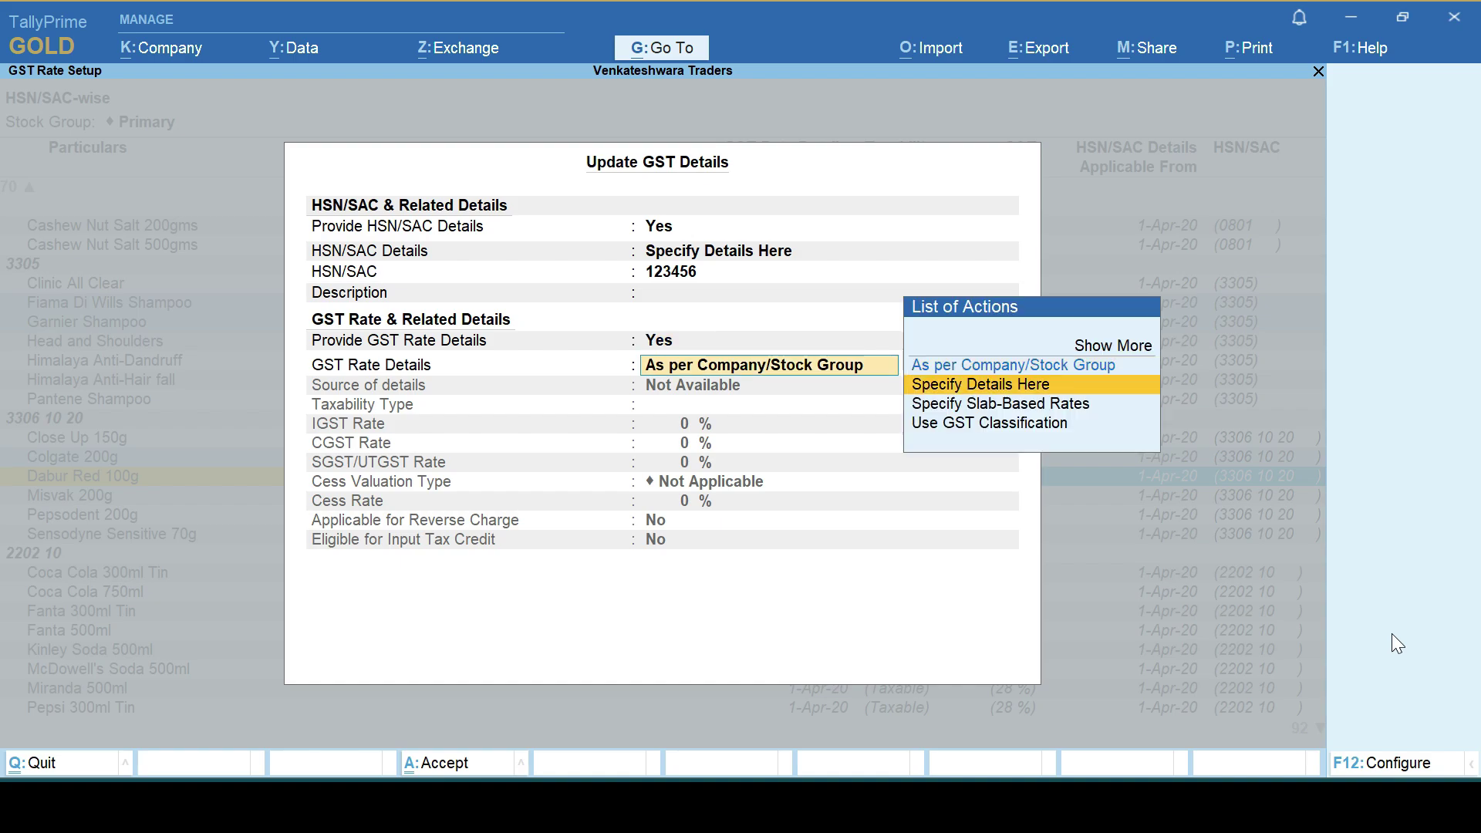
{"action": "key", "text": "Return"}
{"action": "key", "text": "Return"}
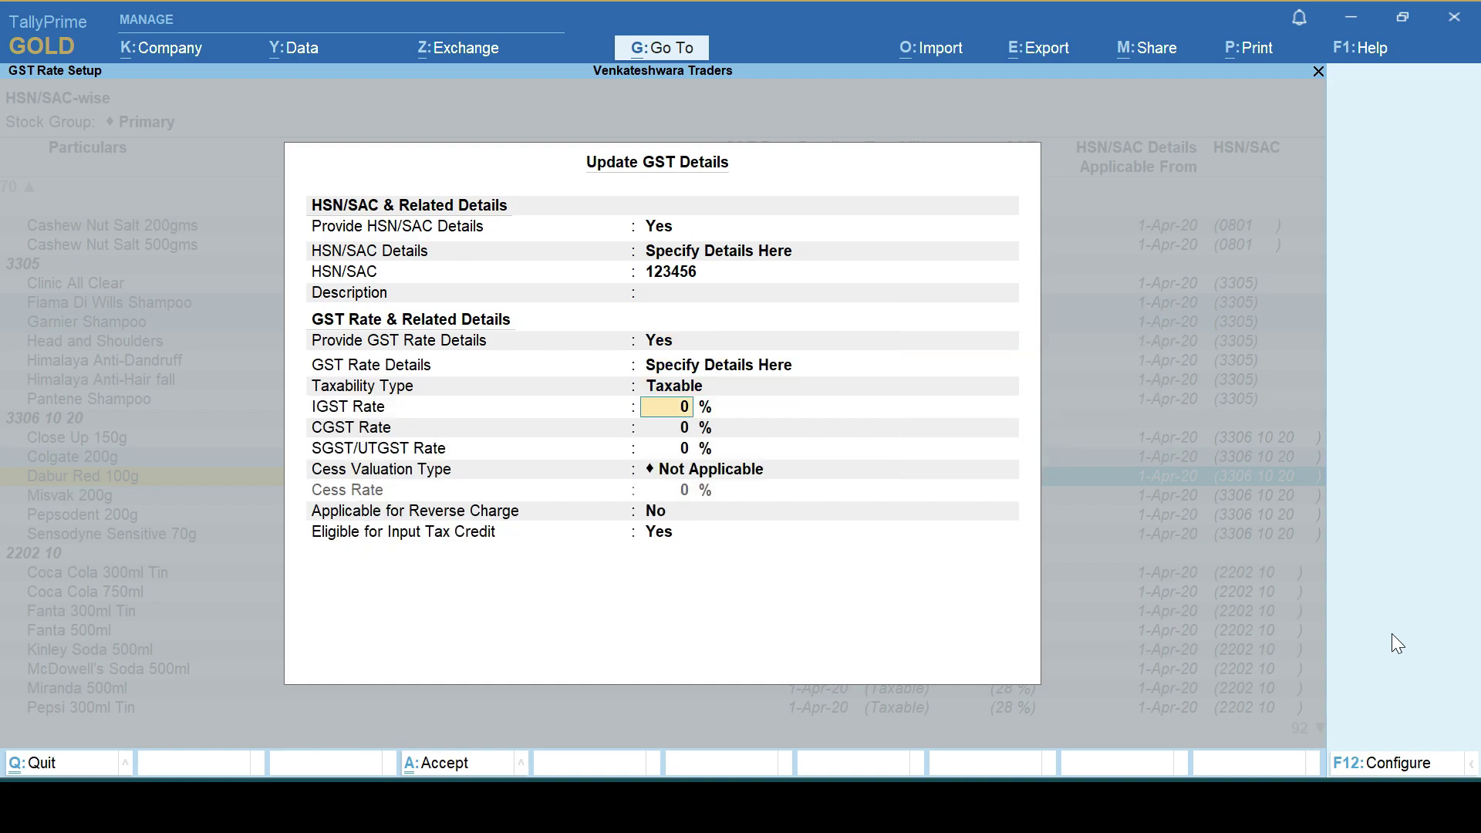
{"action": "type", "text": "18"}
{"action": "key", "text": "Return"}
{"action": "key", "text": "Return"}
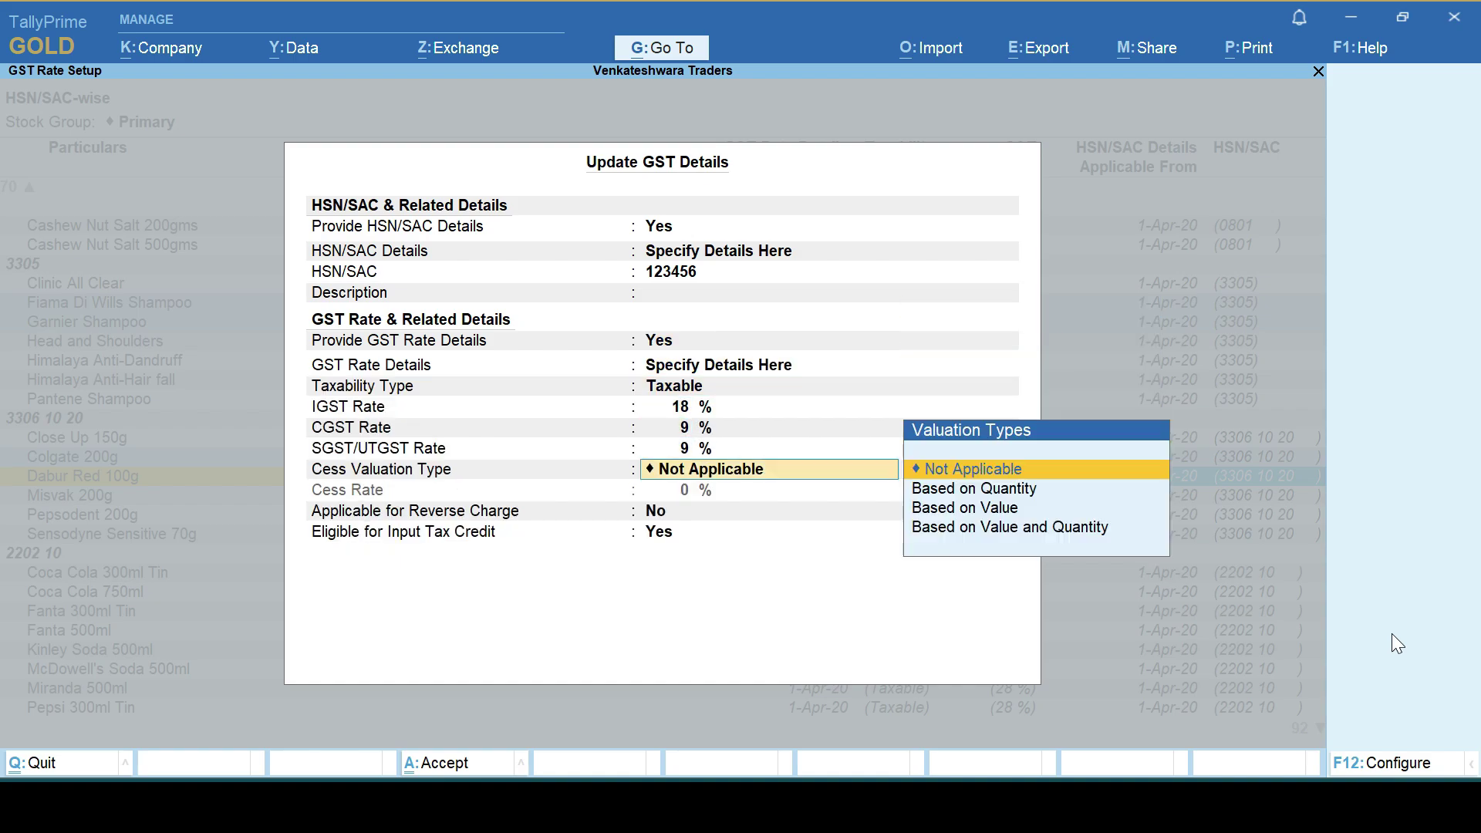
{"action": "key", "text": "Return"}
{"action": "key", "text": "Return"}
{"action": "key", "text": "Return"}
Set a new effective date of 1.3.21 for the revised GST details and save the update
{"action": "key", "text": "Up"}
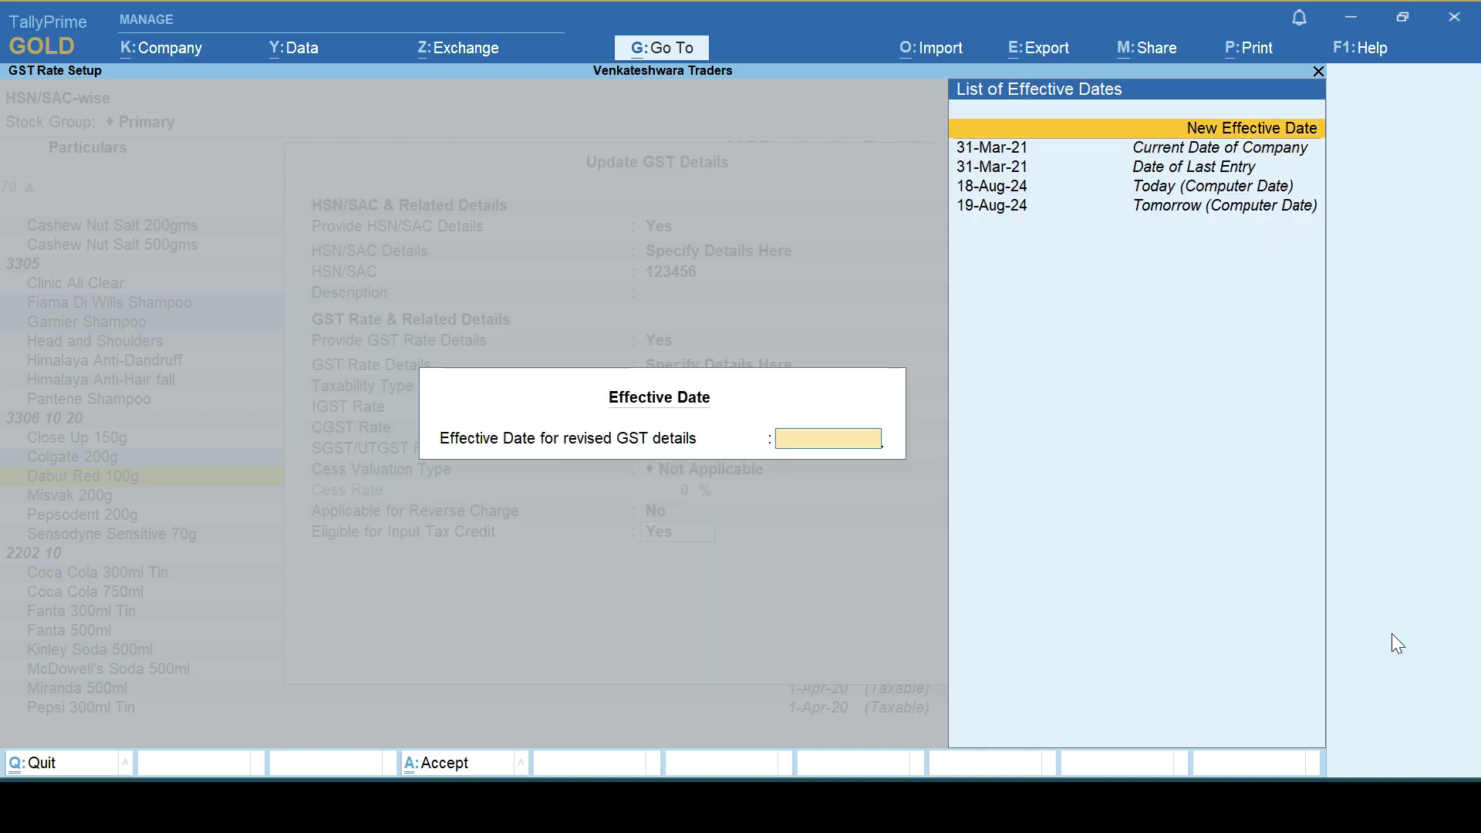
{"action": "key", "text": "Return"}
{"action": "type", "text": "1."}
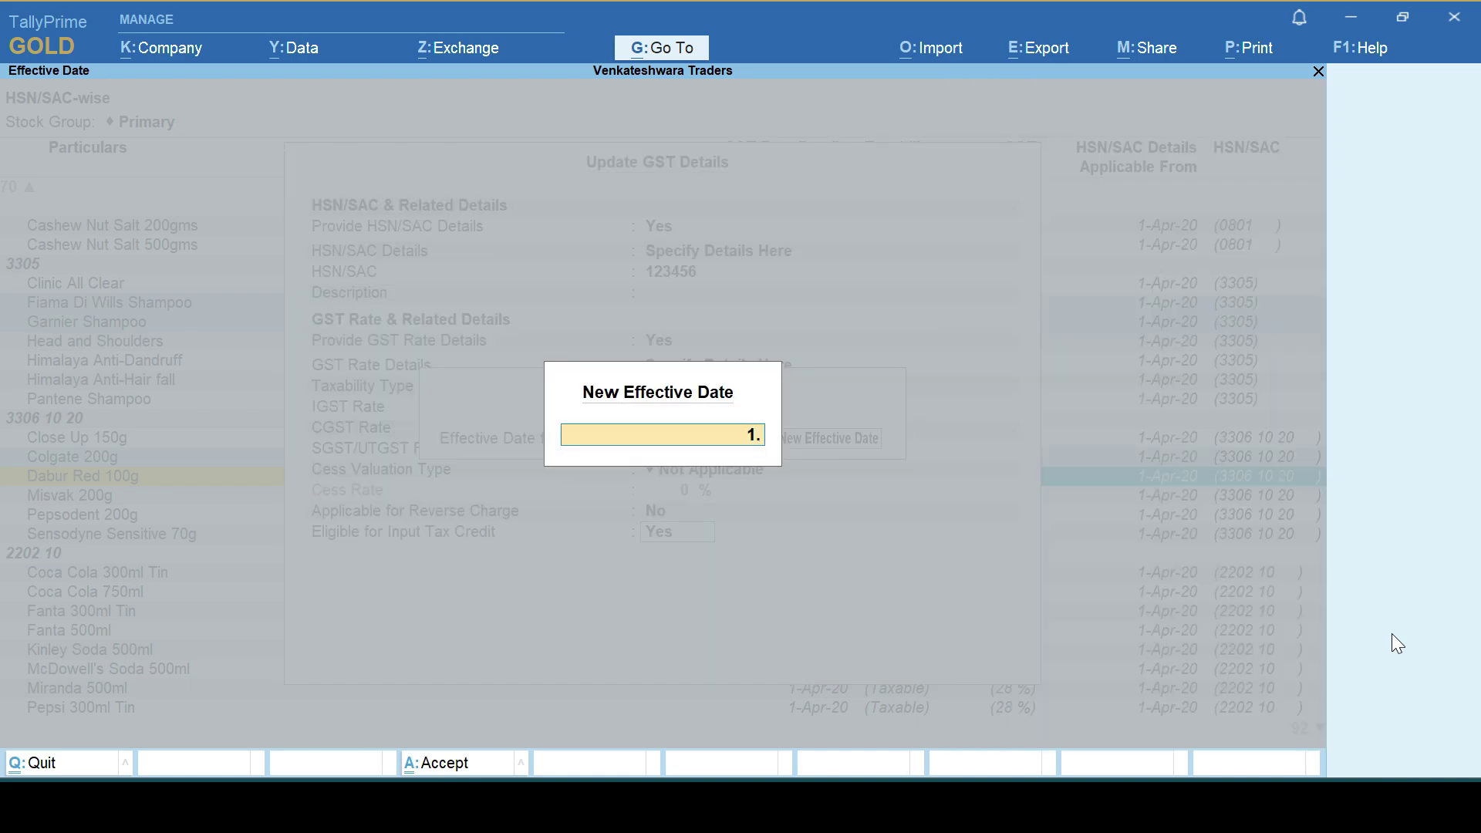
{"action": "type", "text": "3.21"}
{"action": "key", "text": "Return"}
{"action": "key", "text": "Return"}
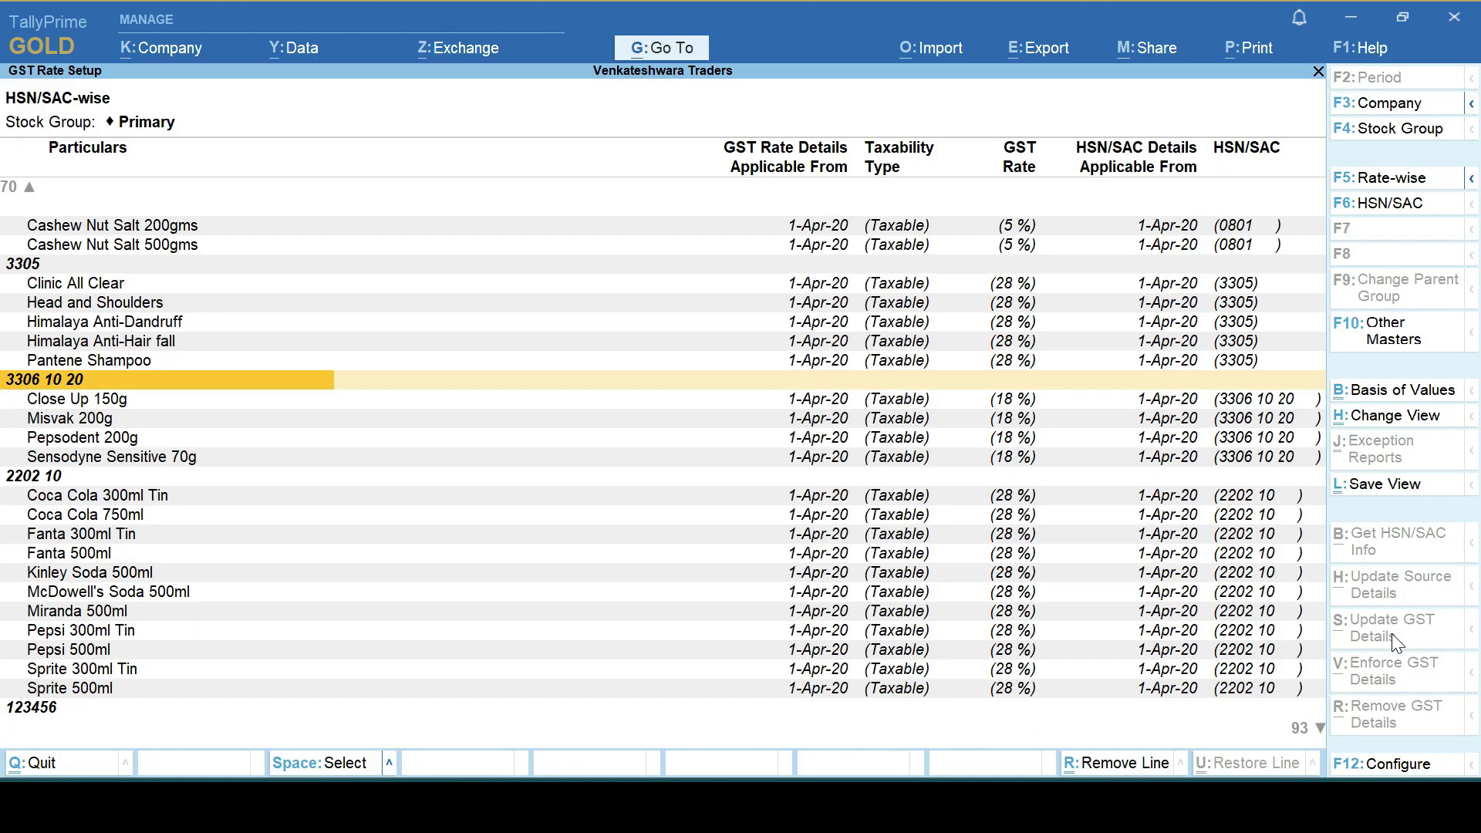
Review the applicable dates, taxability type and GST rate of the four items under HSN/SAC 123456
{"action": "key", "text": "Down"}
{"action": "key", "text": "Down"}
{"action": "key", "text": "Down"}
{"action": "key", "text": "Down"}
{"action": "key", "text": "Down"}
{"action": "key", "text": "Down"}
{"action": "key", "text": "Down"}
{"action": "key", "text": "Down"}
{"action": "key", "text": "Down"}
{"action": "key", "text": "Down"}
{"action": "key", "text": "Down"}
{"action": "key", "text": "Down"}
{"action": "key", "text": "Down"}
{"action": "key", "text": "Down"}
{"action": "key", "text": "Down"}
{"action": "key", "text": "Down"}
{"action": "key", "text": "Down"}
{"action": "key", "text": "Down"}
{"action": "key", "text": "Down"}
{"action": "key", "text": "Down"}
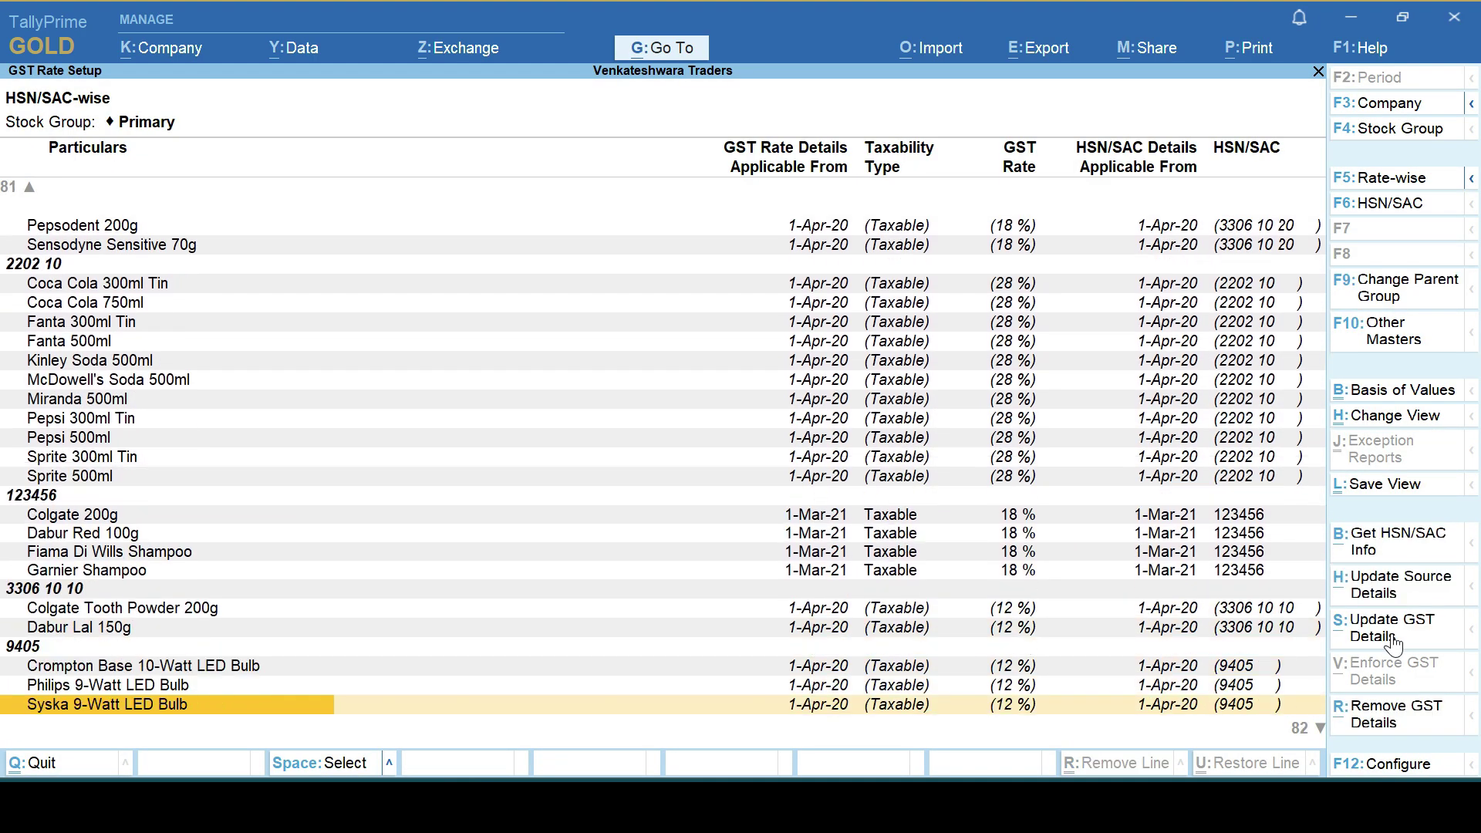
{"action": "key", "text": "Up"}
{"action": "key", "text": "Up"}
{"action": "key", "text": "Up"}
{"action": "key", "text": "Up"}
{"action": "key", "text": "Up"}
{"action": "key", "text": "Up"}
{"action": "key", "text": "Up"}
{"action": "key", "text": "Up"}
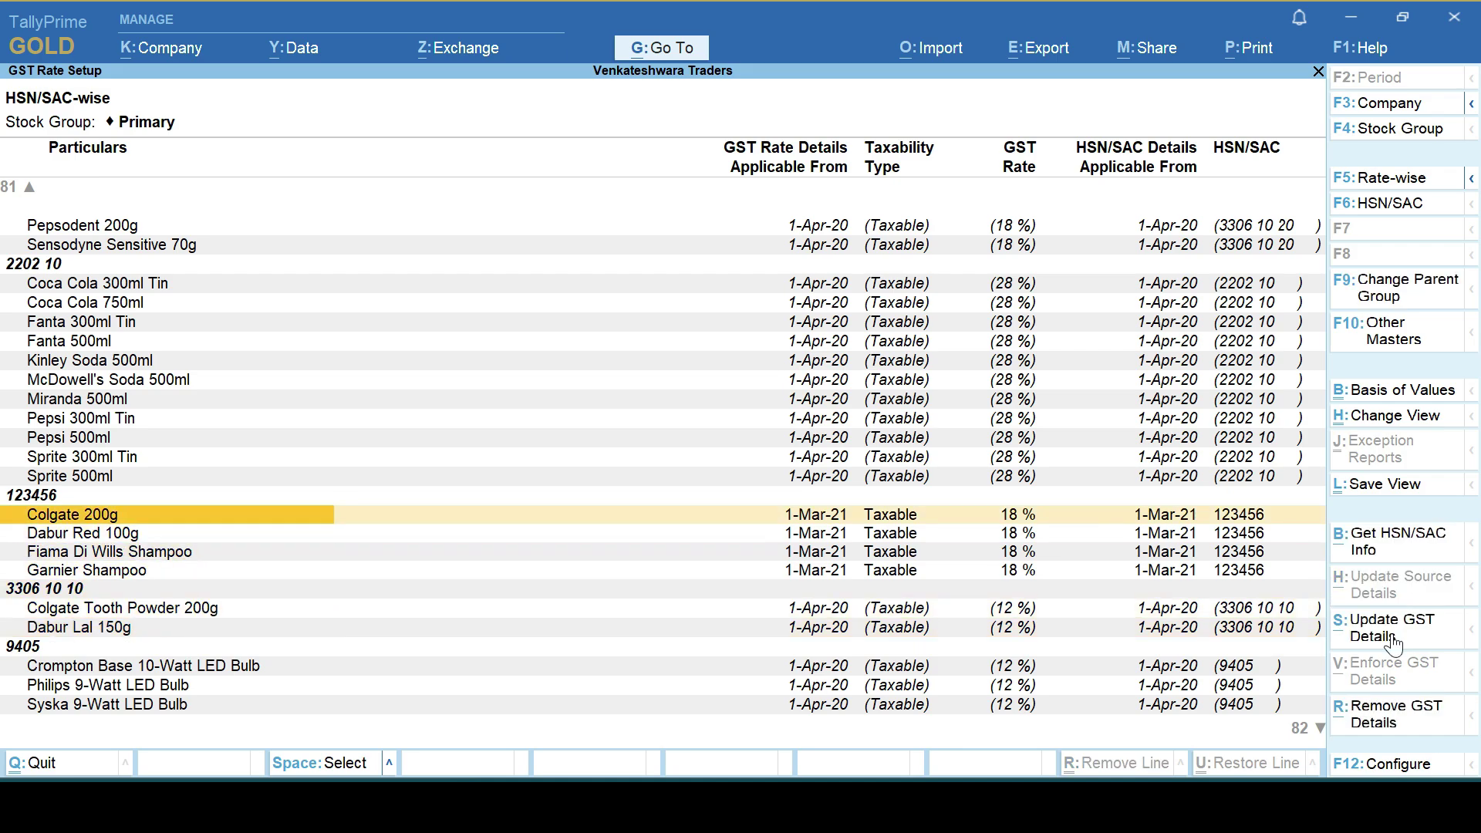
{"action": "key", "text": "Down"}
{"action": "key", "text": "Down"}
{"action": "key", "text": "Down"}
{"action": "key", "text": "Up"}
{"action": "key", "text": "Up"}
{"action": "key", "text": "Up"}
{"action": "key", "text": "Down"}
{"action": "key", "text": "Down"}
{"action": "key", "text": "Down"}
{"action": "key", "text": "Up"}
{"action": "key", "text": "Up"}
{"action": "key", "text": "Up"}
Switch to File Explorer and close the tally trick folder window
{"action": "key", "text": "alt+Tab"}
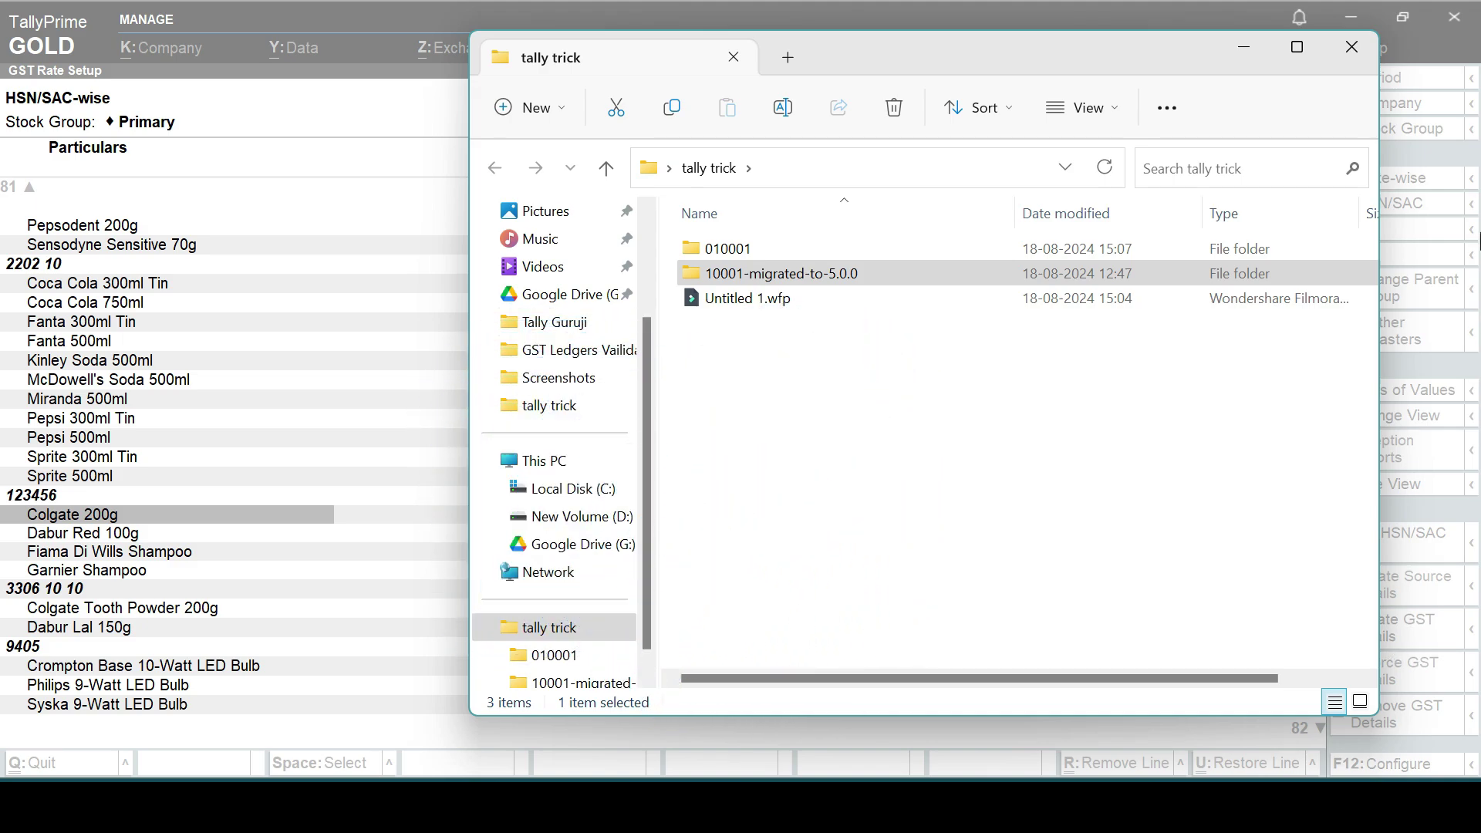
{"action": "left_click", "coordinate": [1351, 47]}
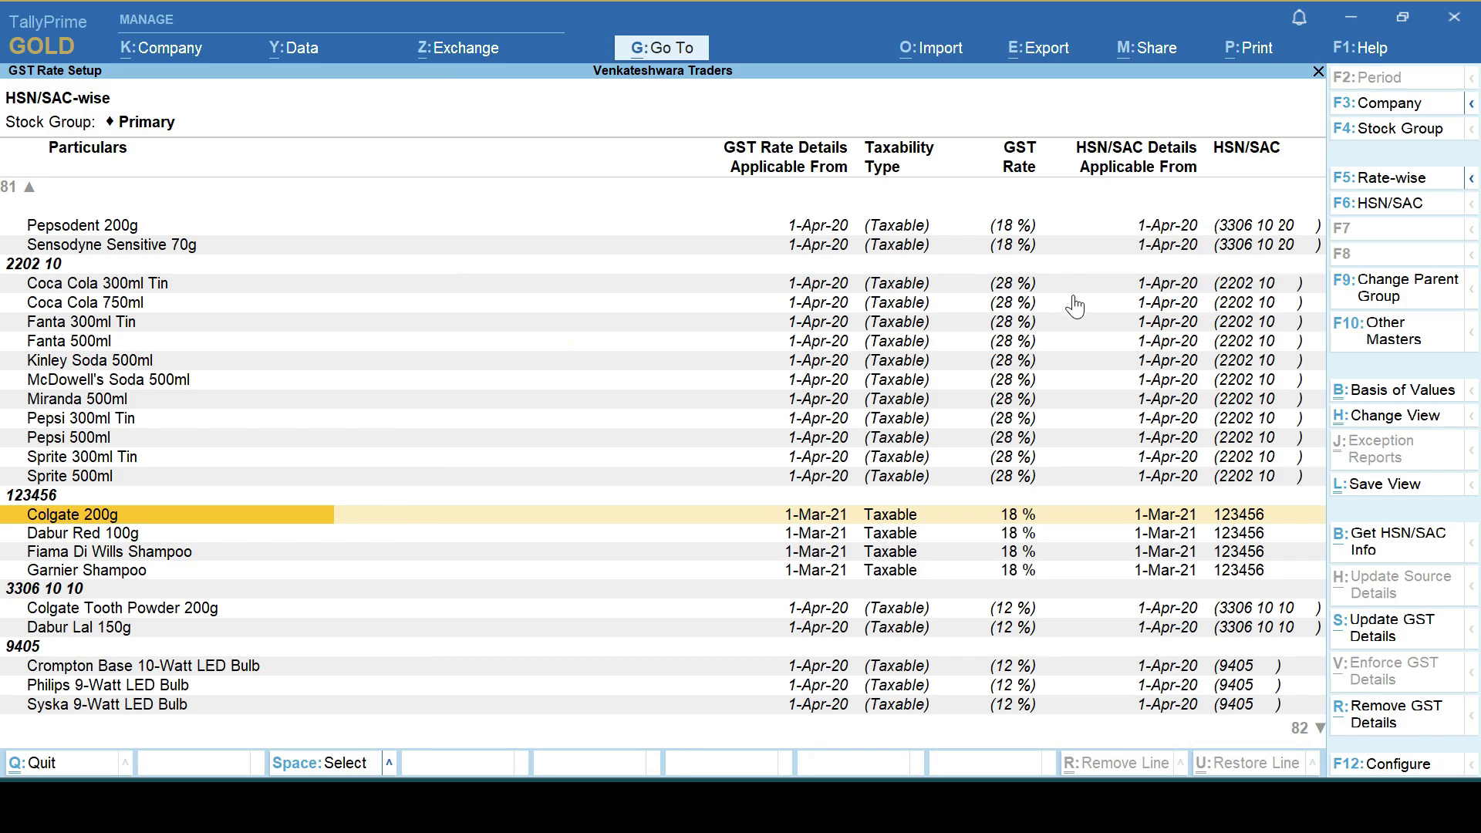